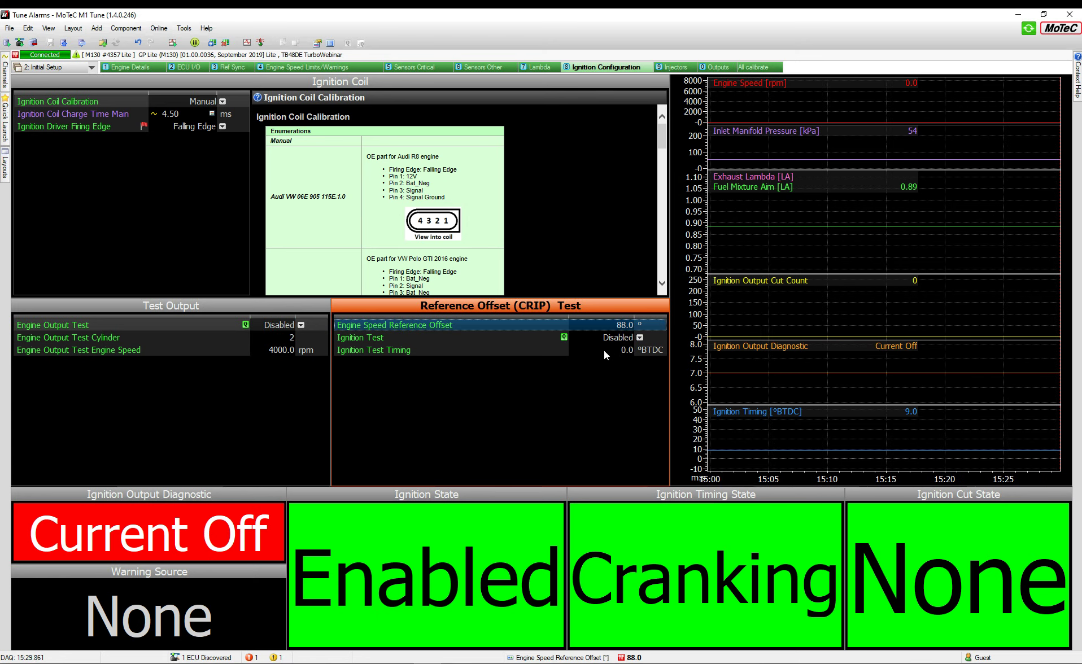
- Review the Ignition Test options and set the Ignition Test to Check Timing
left_click(639, 337)
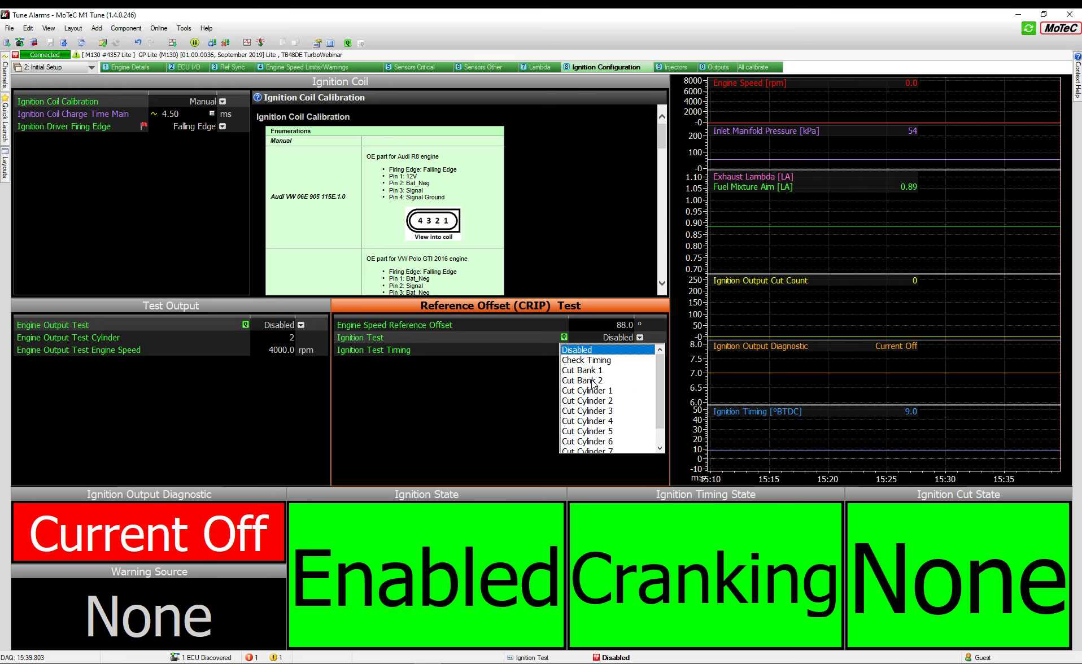
left_click_drag(658, 375, 655, 389)
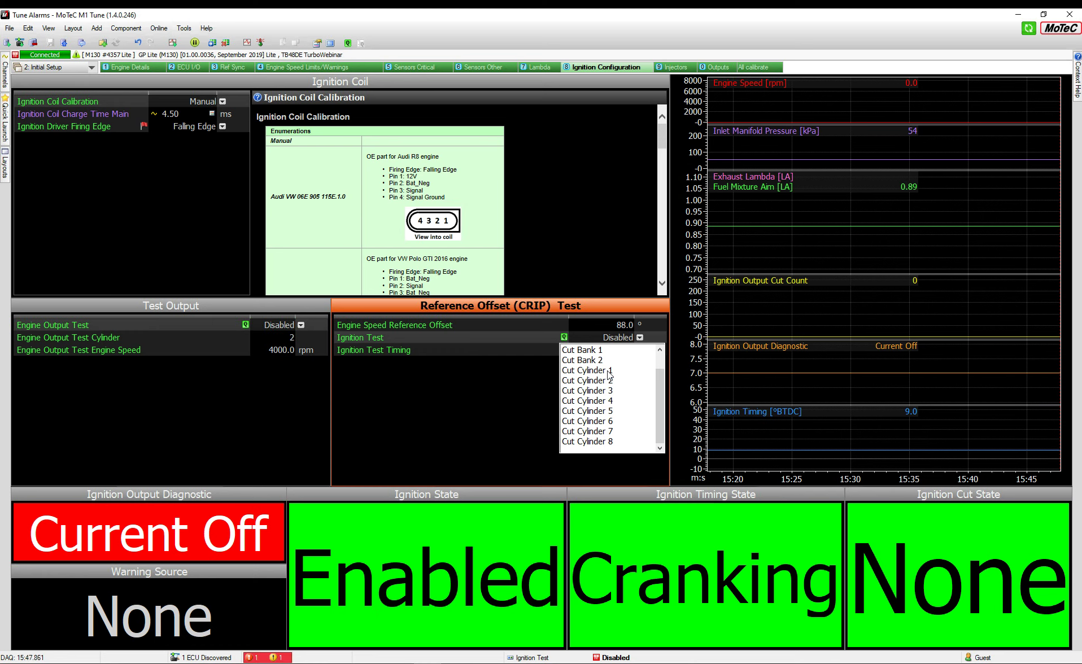
left_click(504, 335)
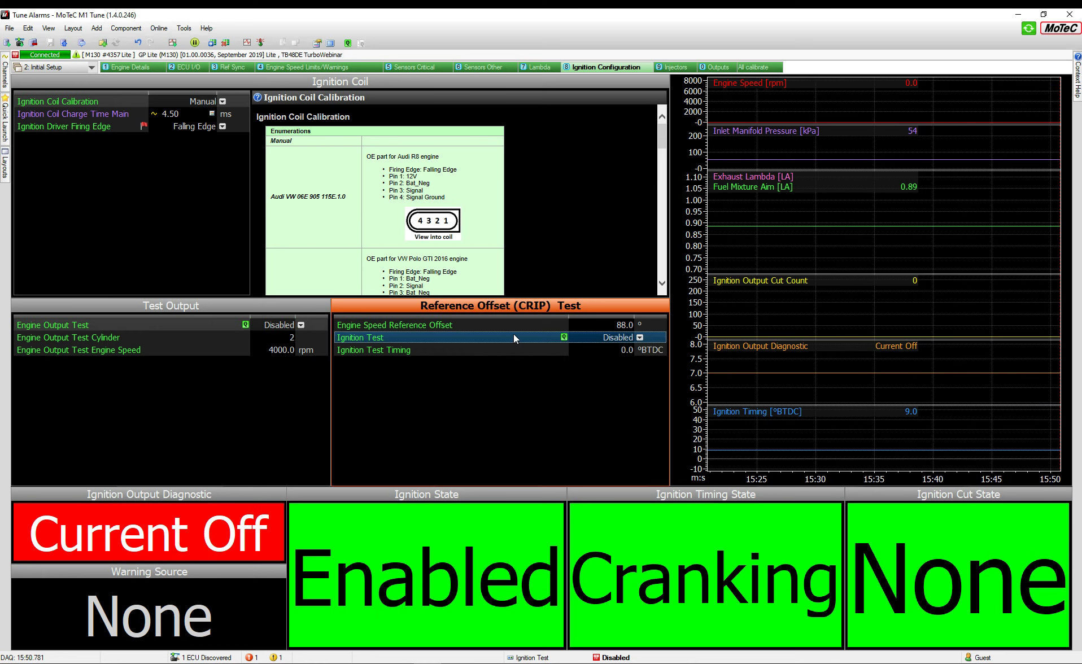
left_click(640, 337)
left_click(601, 361)
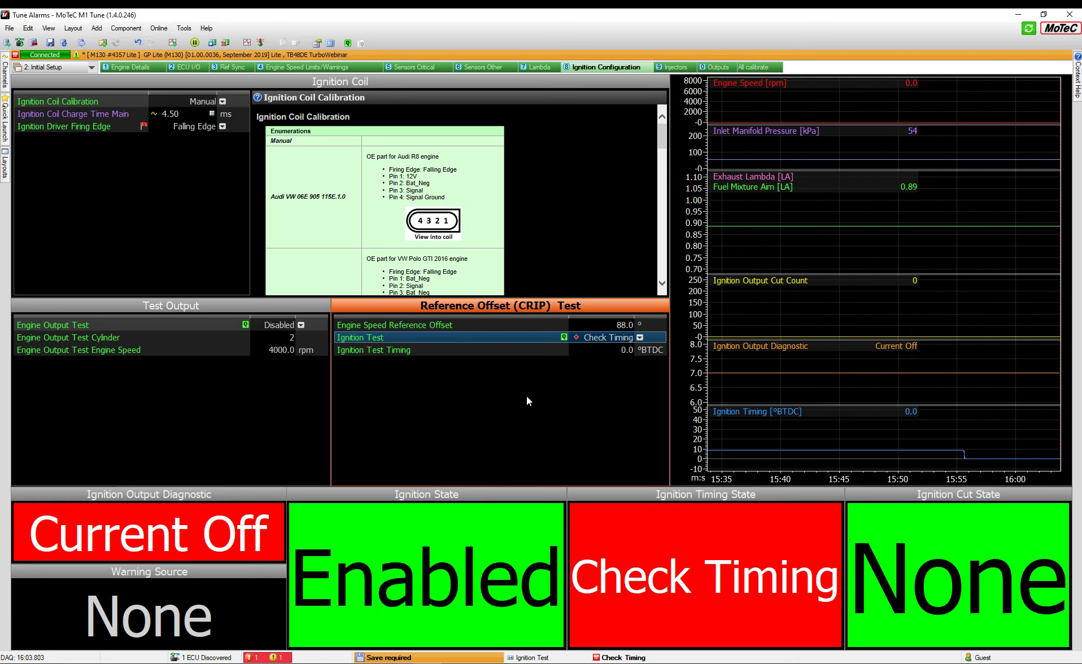
- Try an Ignition Test Timing of 10 °BTDC and return it to 0 °BTDC
left_click(617, 349)
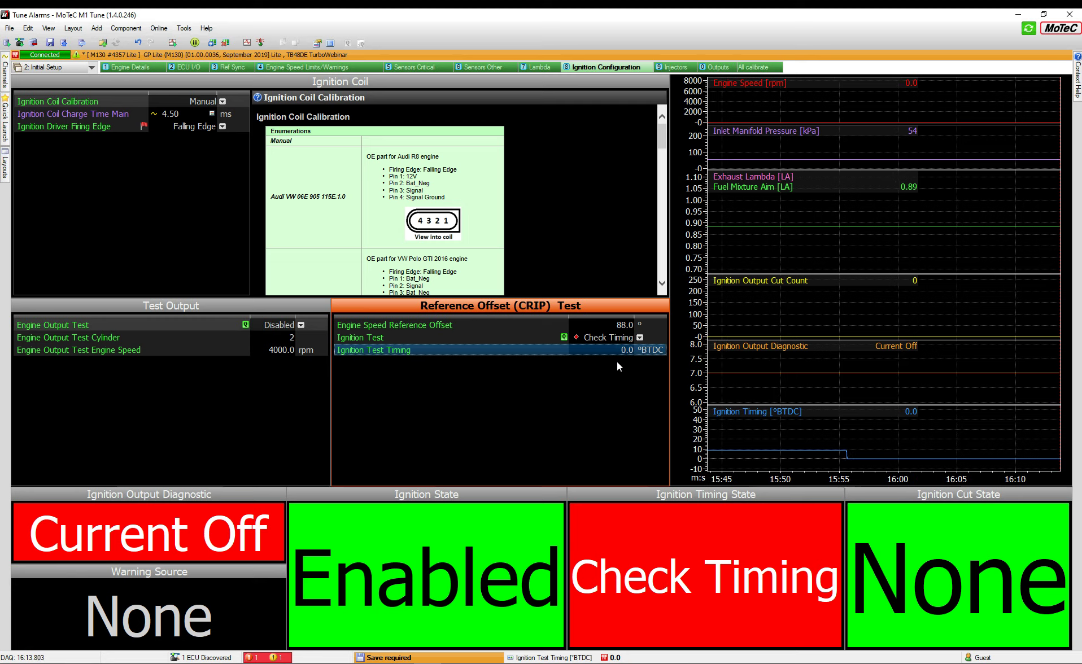
type("10")
key("Return")
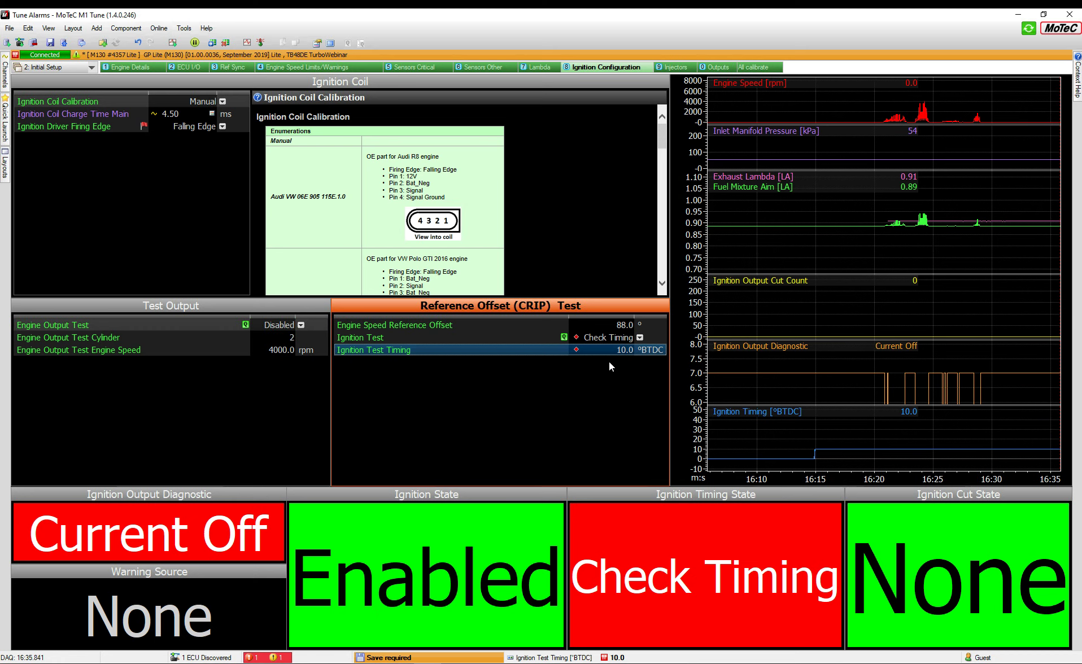
type("0")
key("Return")
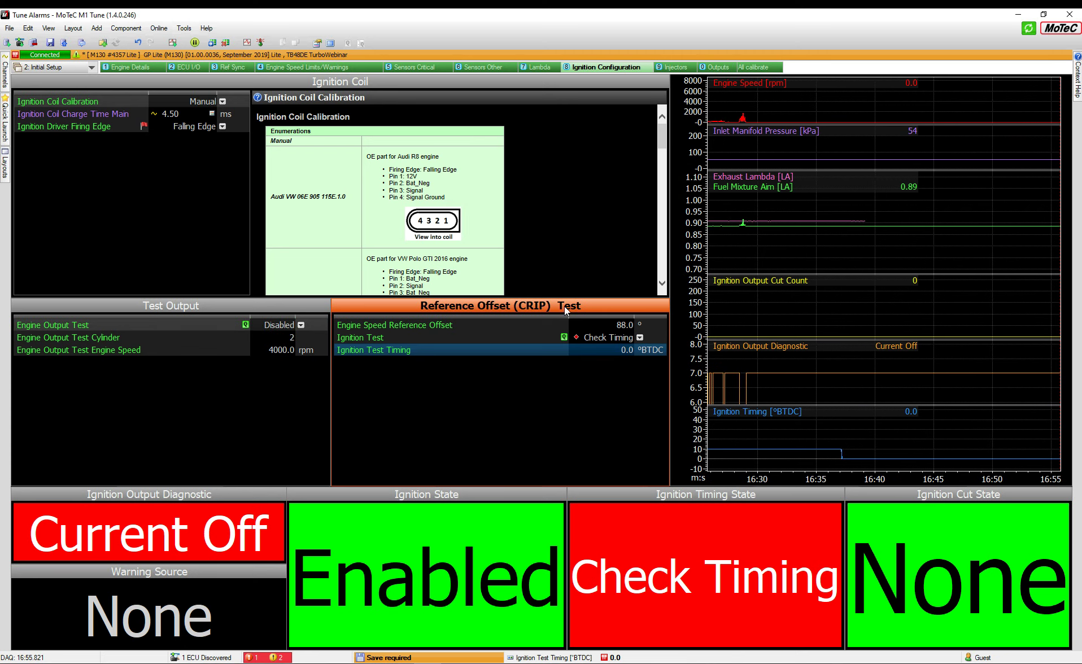
- Set the Engine Speed Reference Offset to 98.0° in the Reference Offset (CRIP) Test
left_click(610, 325)
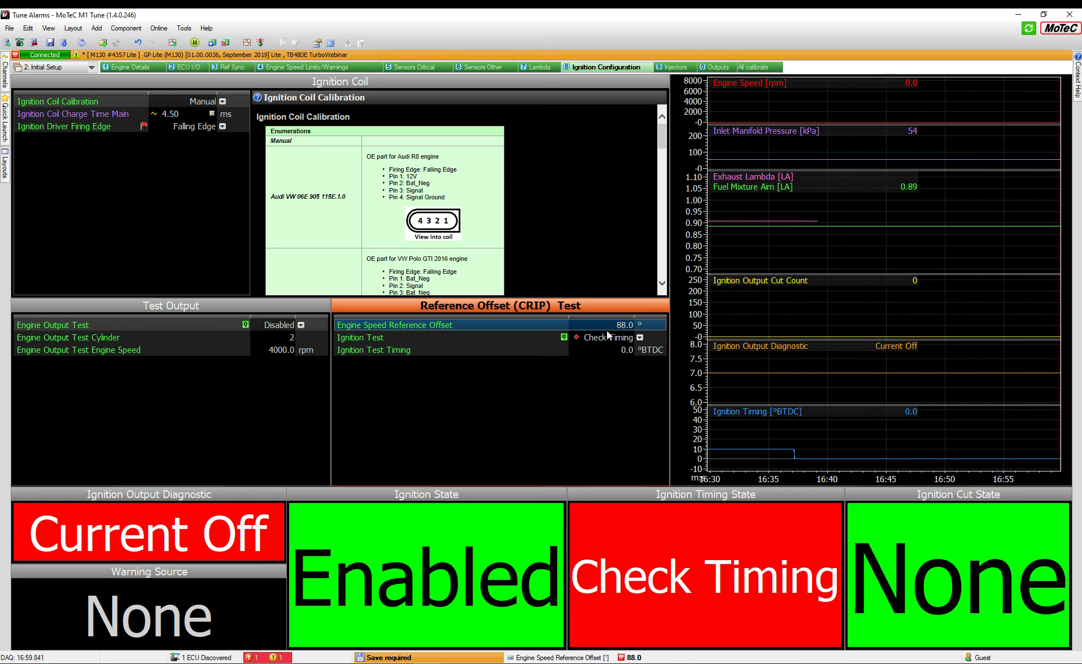
type("91")
key("Return")
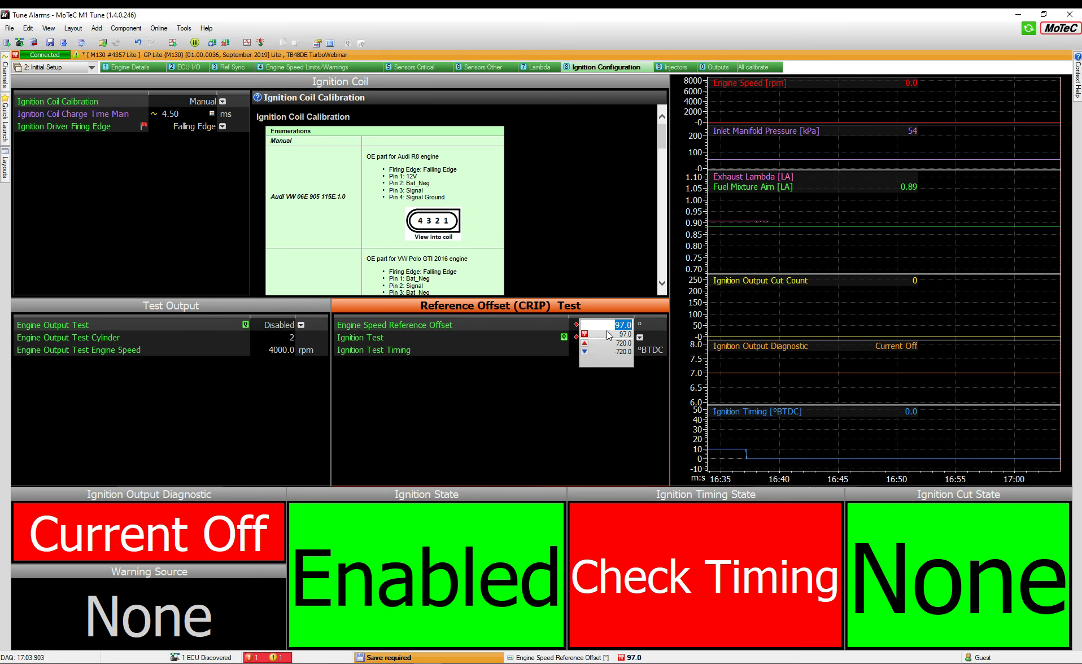
left_click(608, 334)
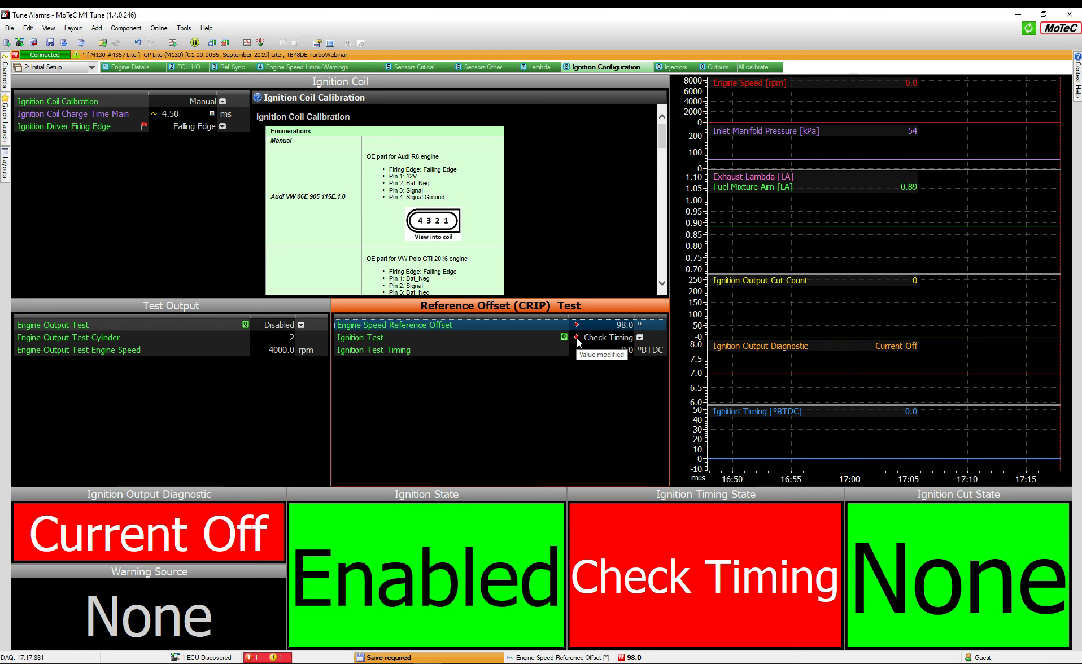
left_click(471, 65)
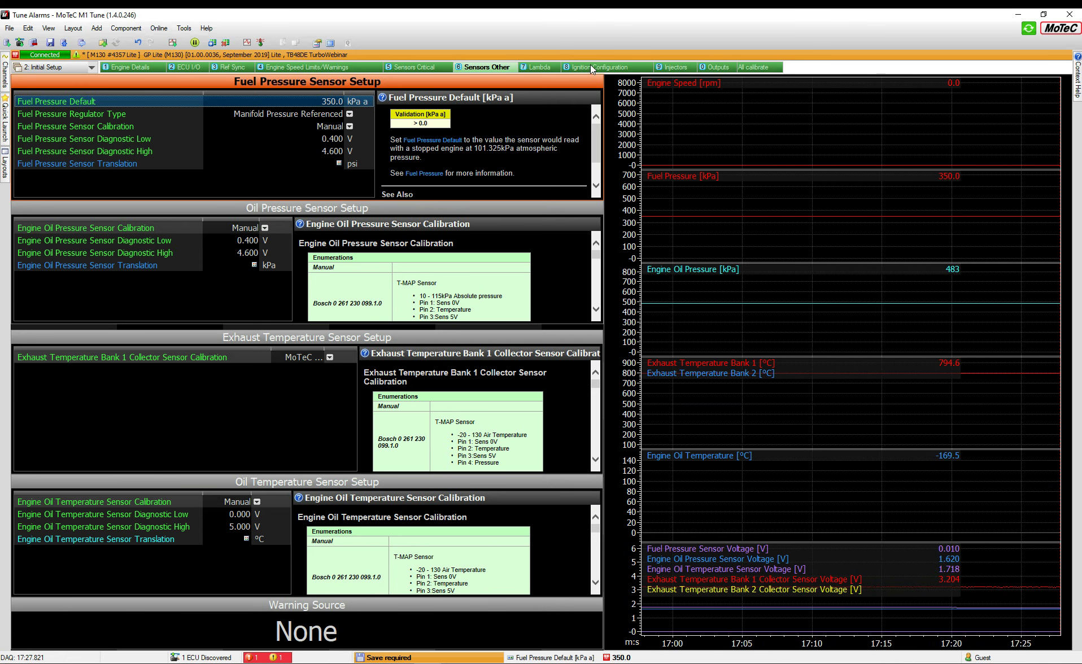
left_click(590, 66)
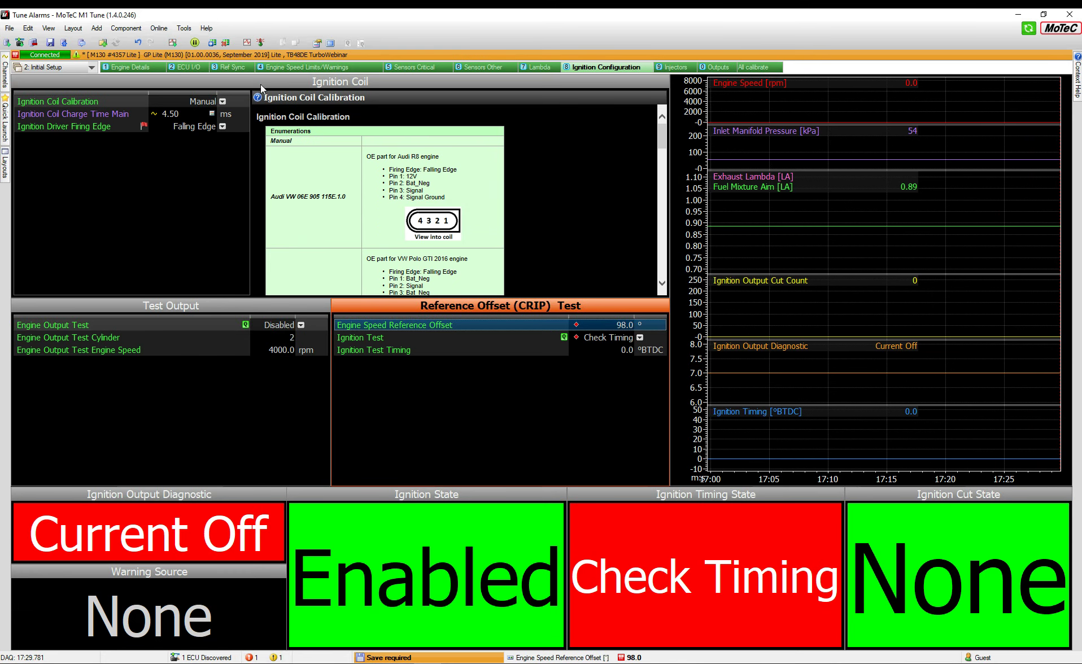
- Set the Ignition Test back to Disabled
left_click(582, 337)
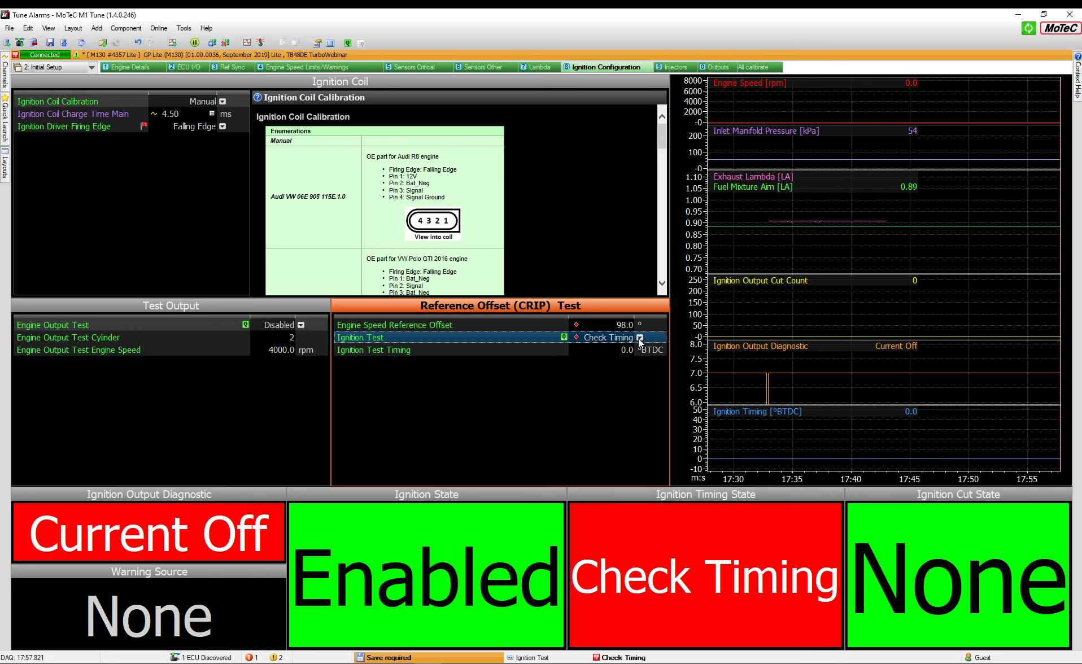
left_click(639, 337)
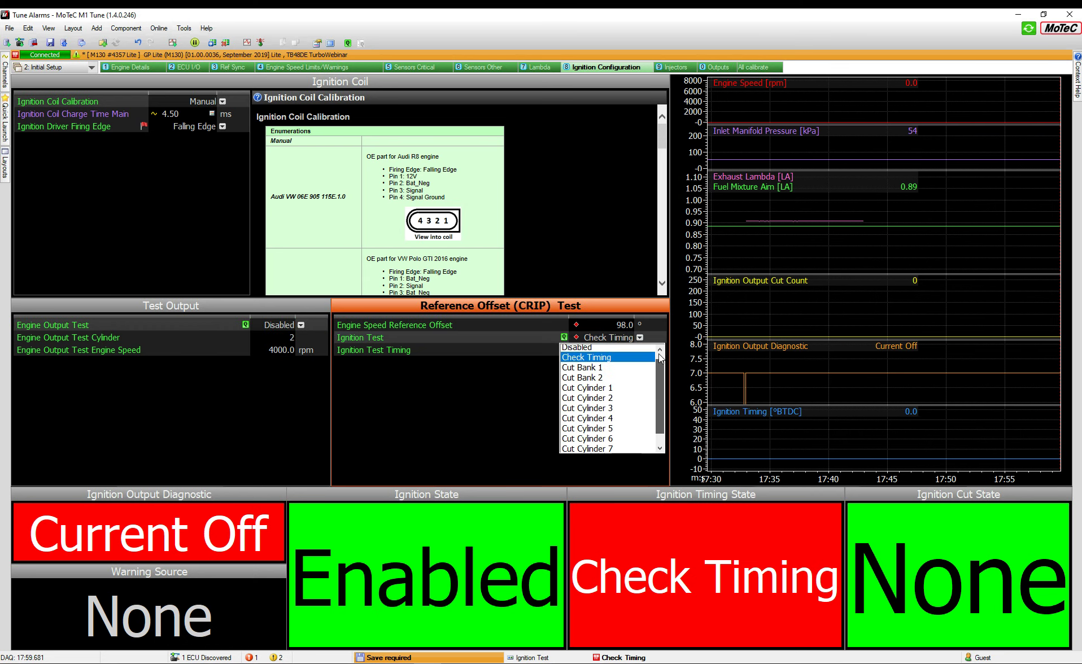
left_click(579, 347)
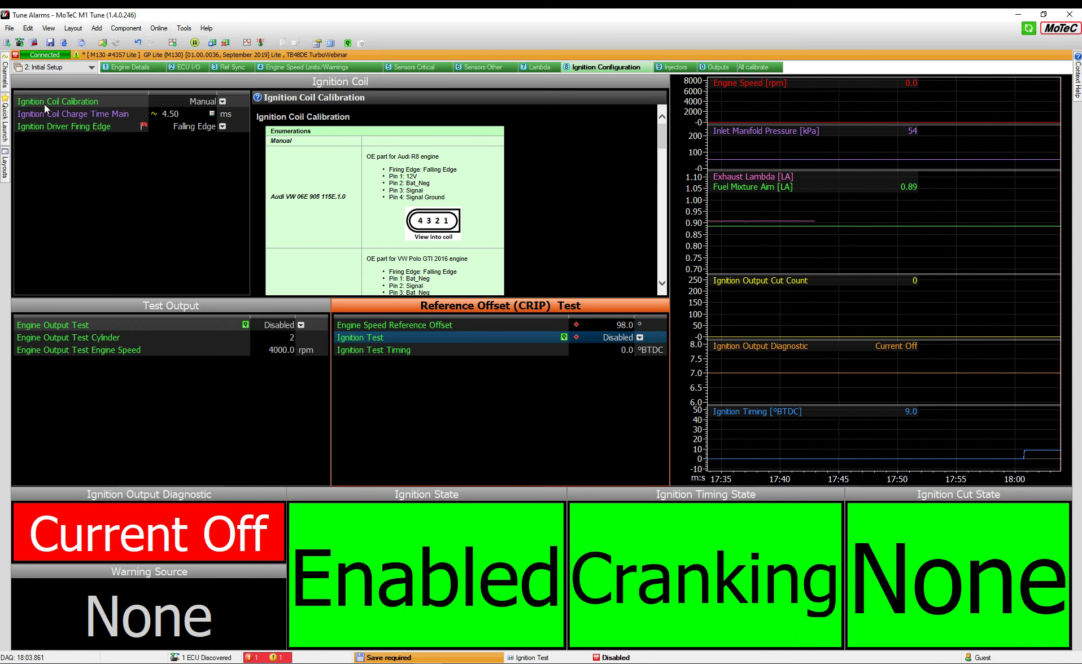
- Set the Ignition Coil Calibration to the predefined Denso 129700-3960.1.0 coil
left_click(176, 102)
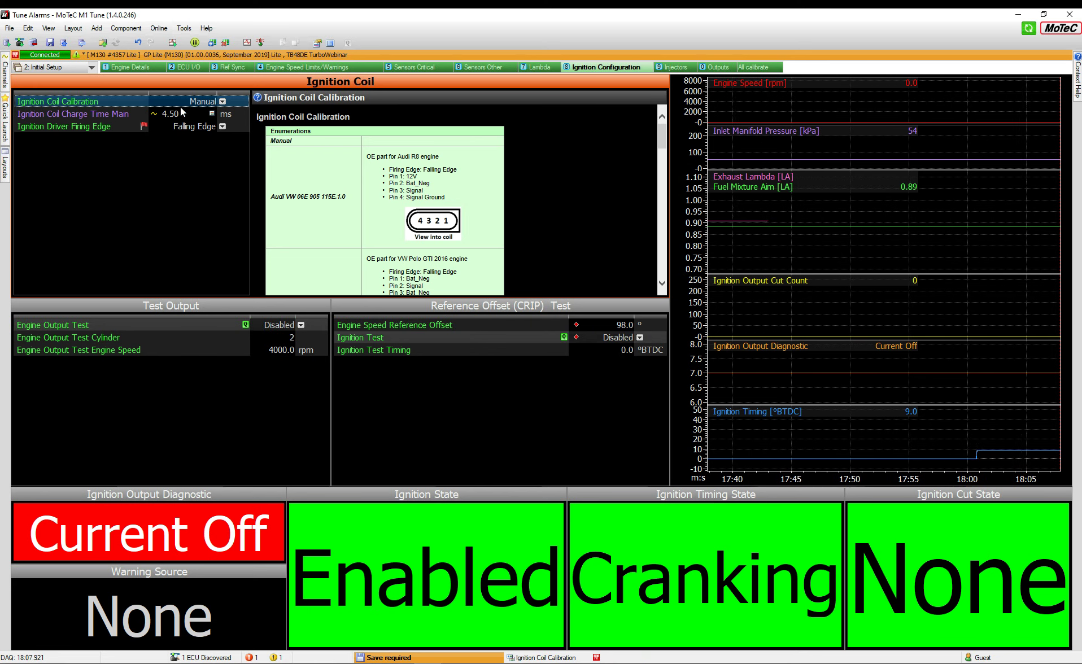
left_click(223, 102)
mouse_move(244, 137)
left_mouse_down()
mouse_move(246, 158)
mouse_move(245, 145)
left_mouse_up()
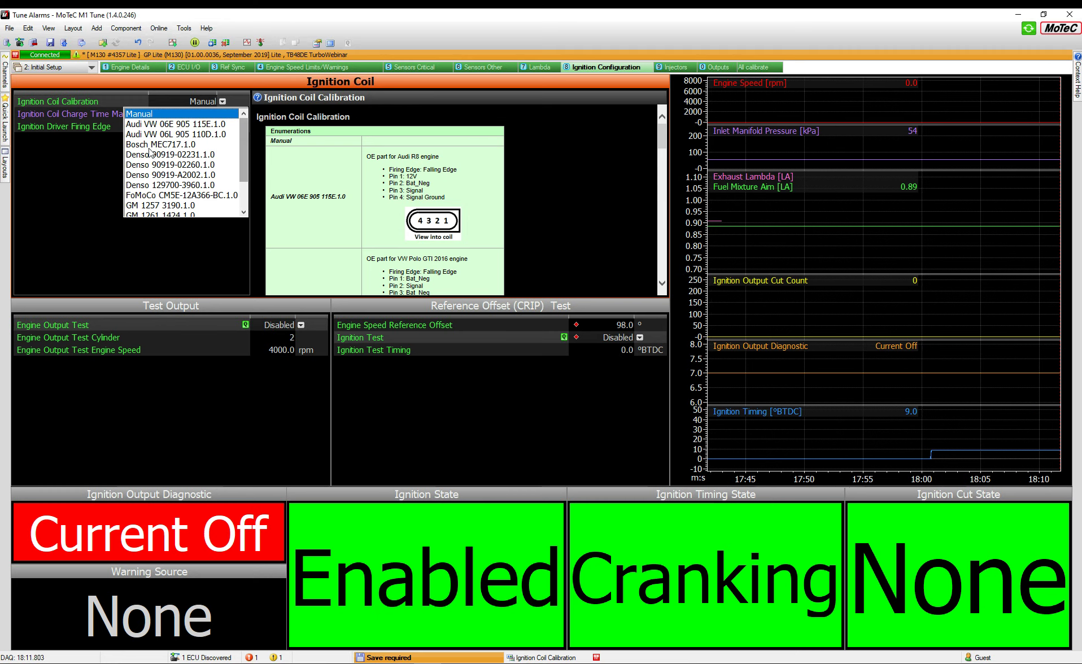
key("Escape")
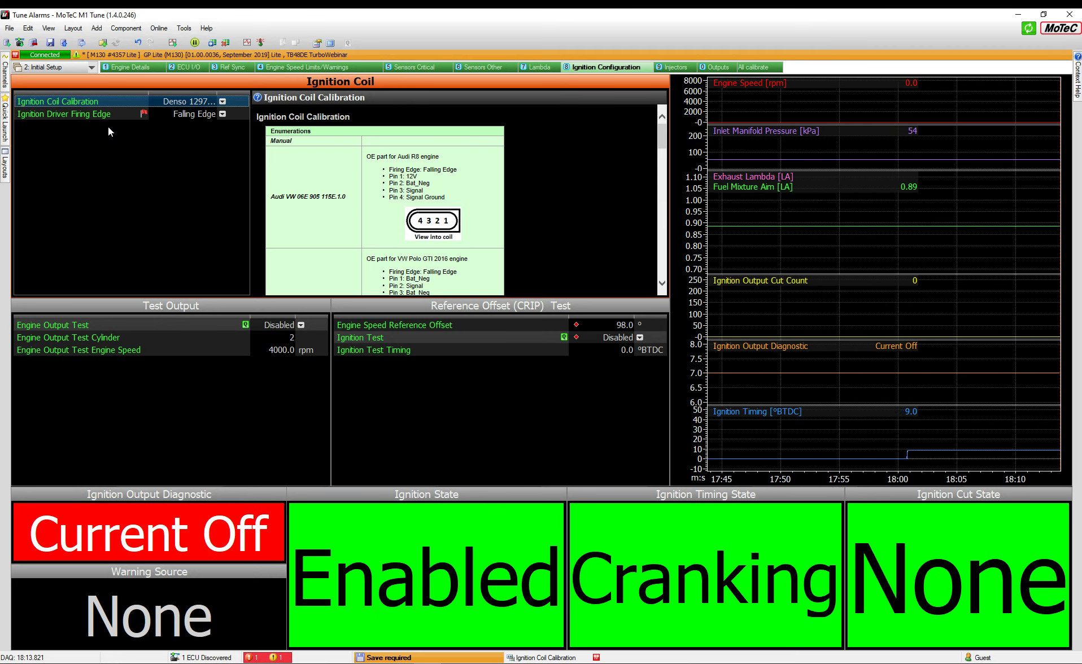
- Switch the Ignition Coil Calibration back to Manual and display the Ignition Coil Charge Time Main table
left_click(222, 102)
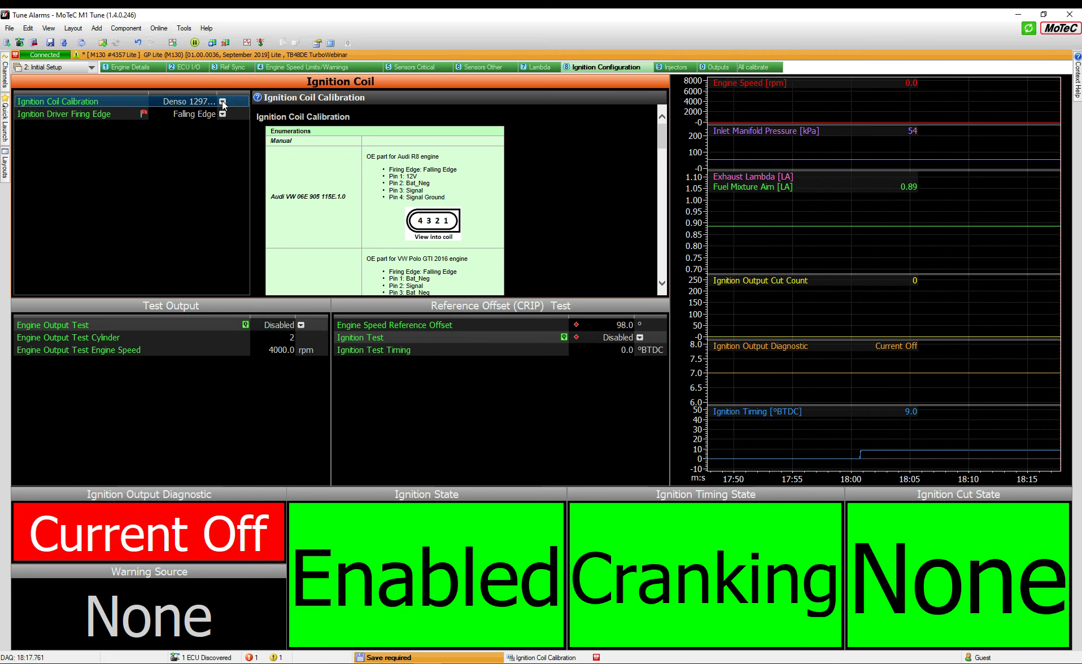
scroll(181, 164, "up", 2)
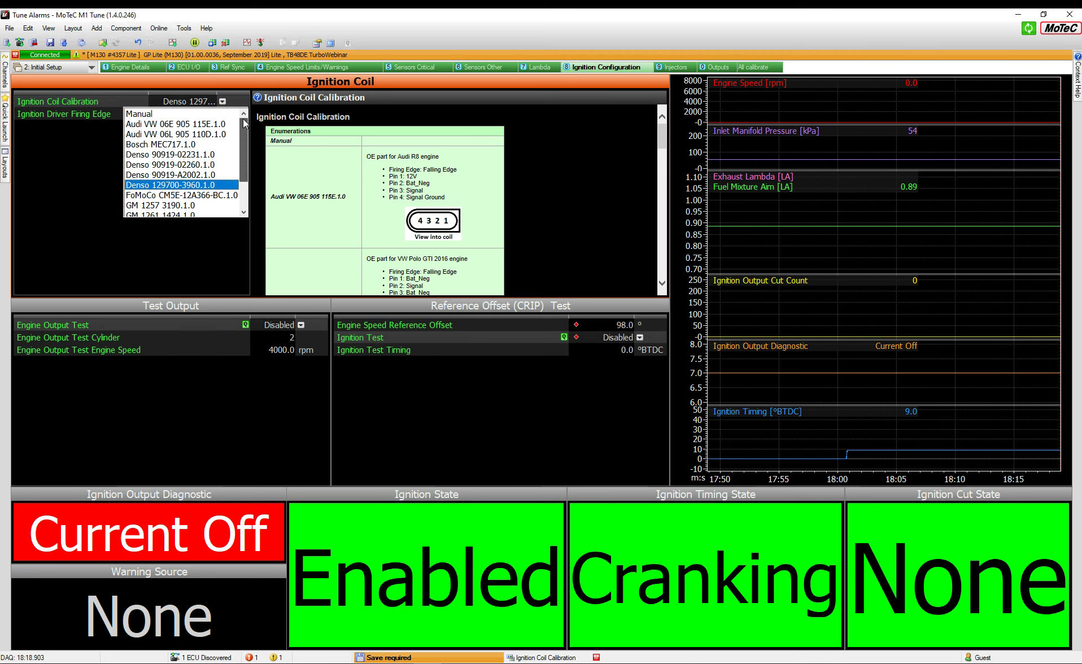
left_click(156, 113)
left_click(155, 114)
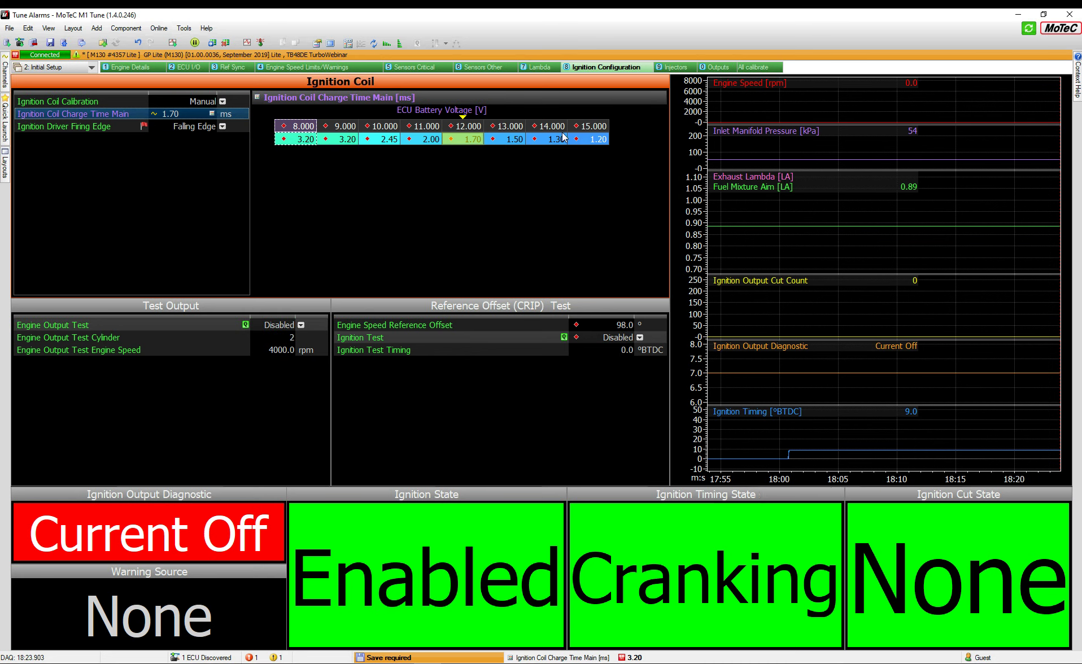
- Examine the available options and help text for the Ignition Driver Firing Edge
left_click(185, 129)
left_click(224, 127)
left_click(224, 127)
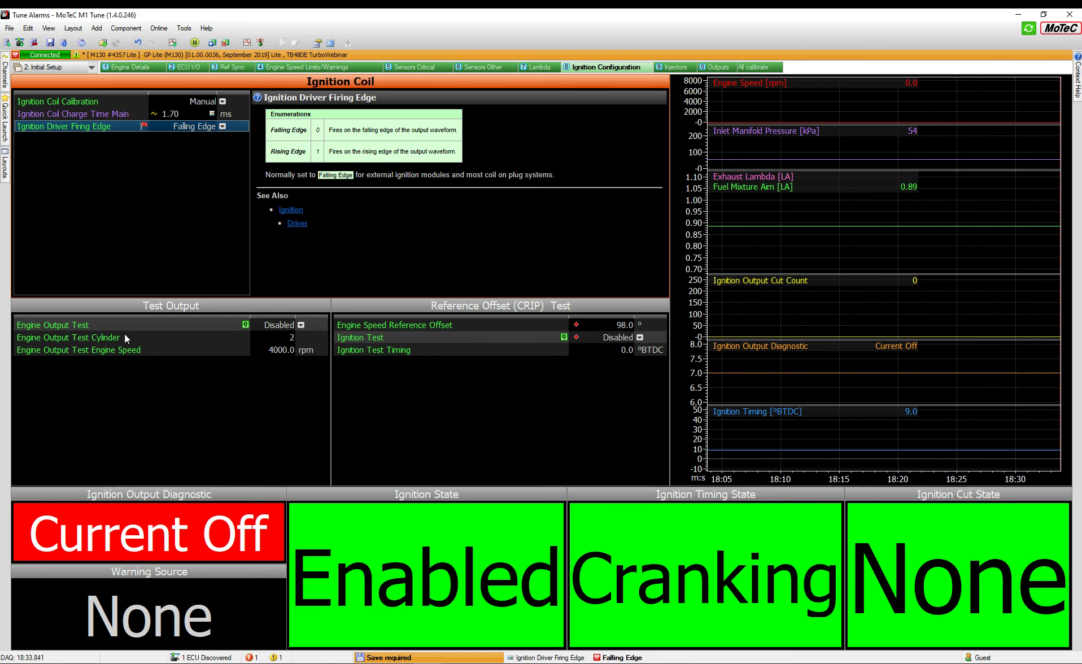
- Set the Engine Output Test to Ignition and the Engine Output Test Cylinder to 3
left_click(301, 325)
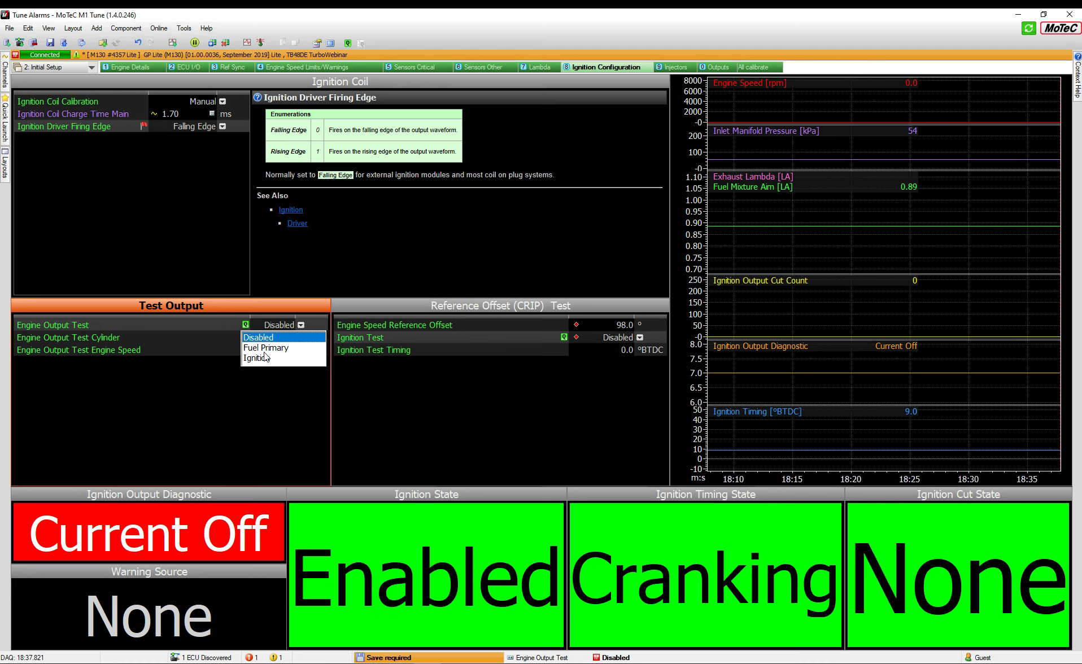
left_click(262, 358)
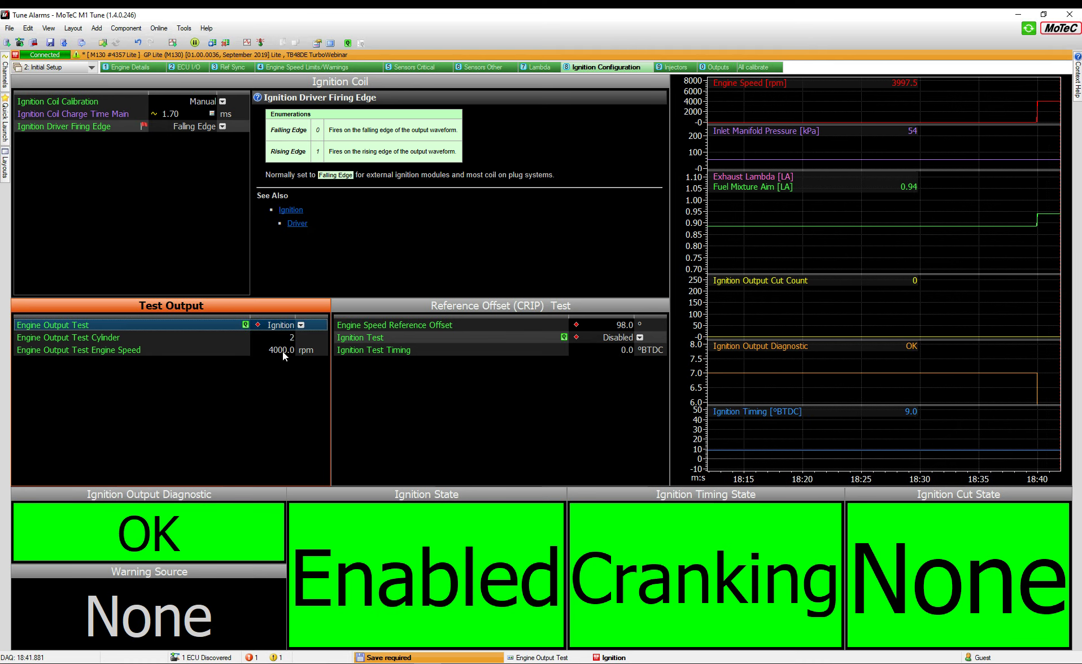
left_click(282, 351)
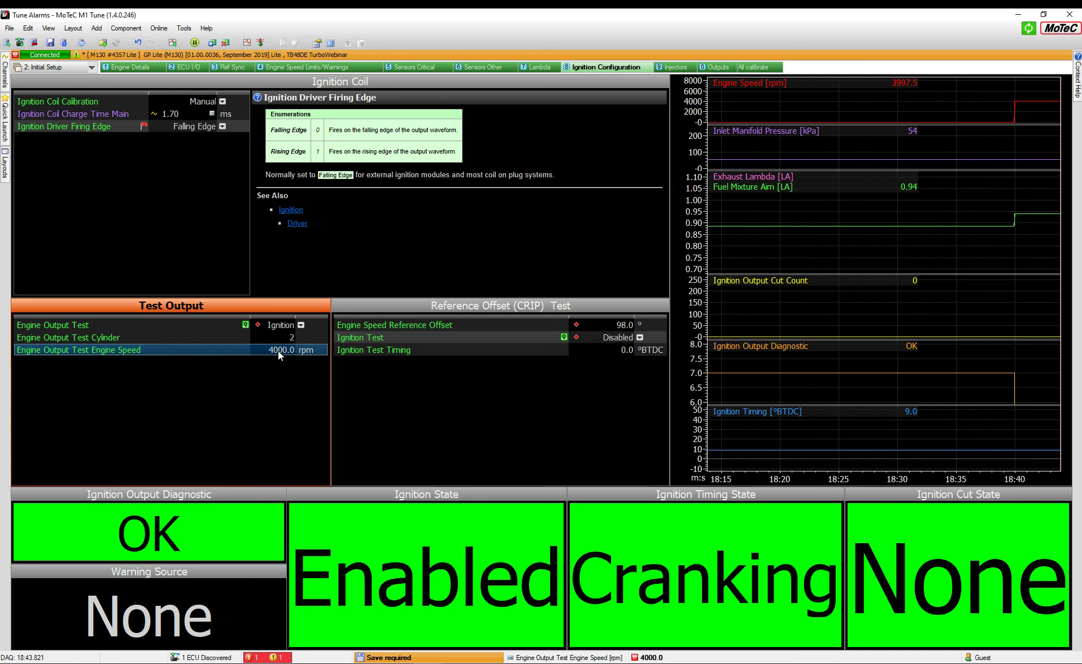
left_click(291, 337)
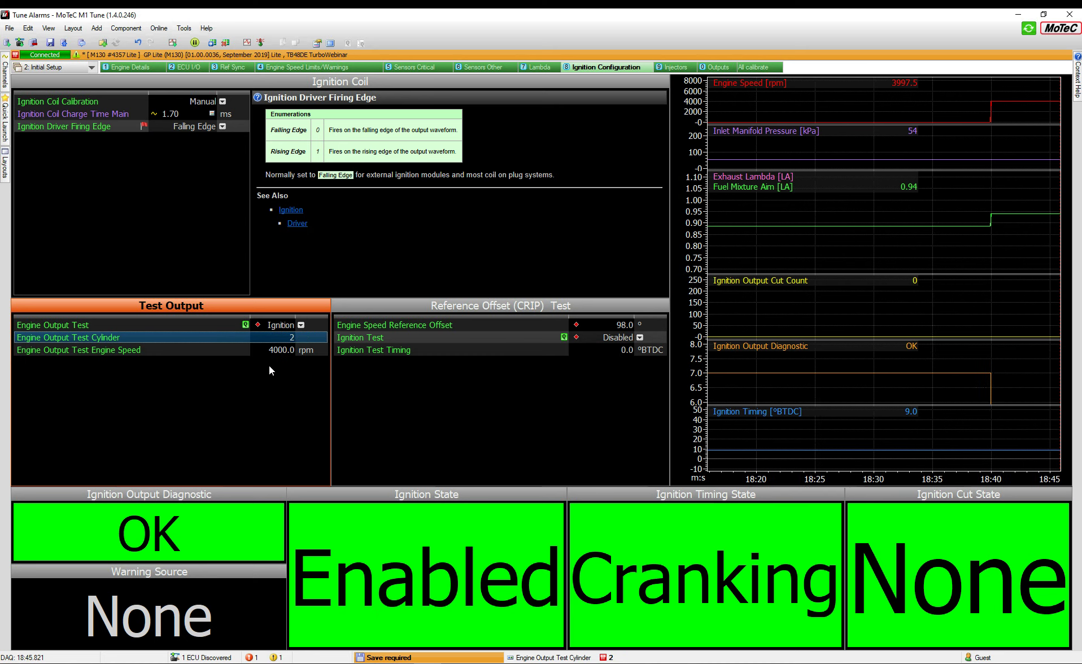
type("3")
key("Return")
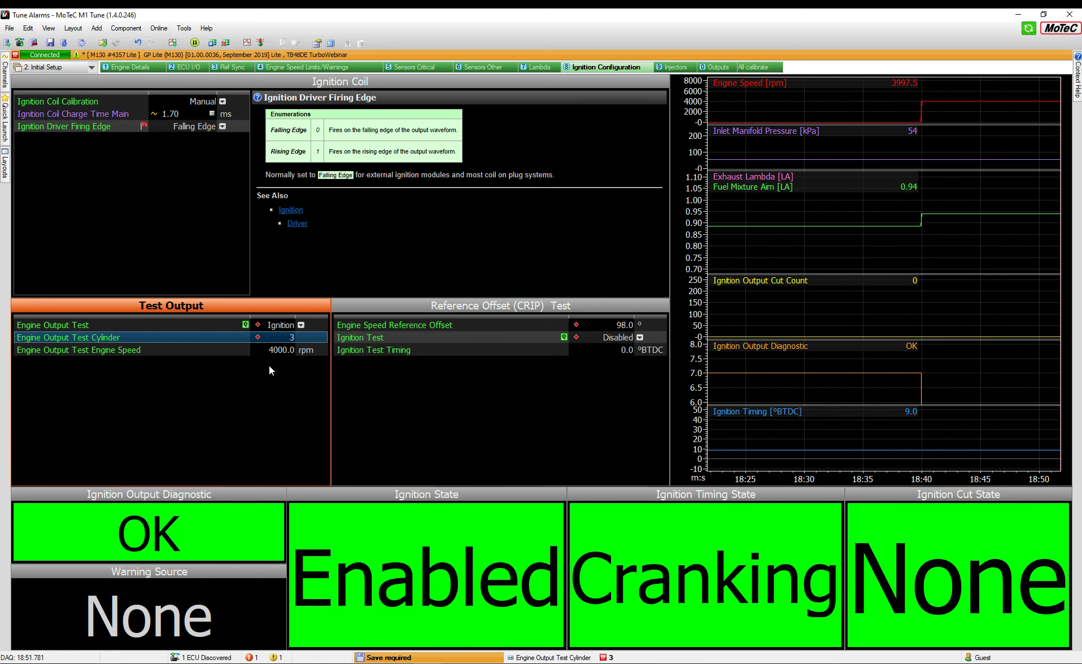
- Set the Engine Output Test back to Disabled
left_click(301, 324)
left_click(282, 337)
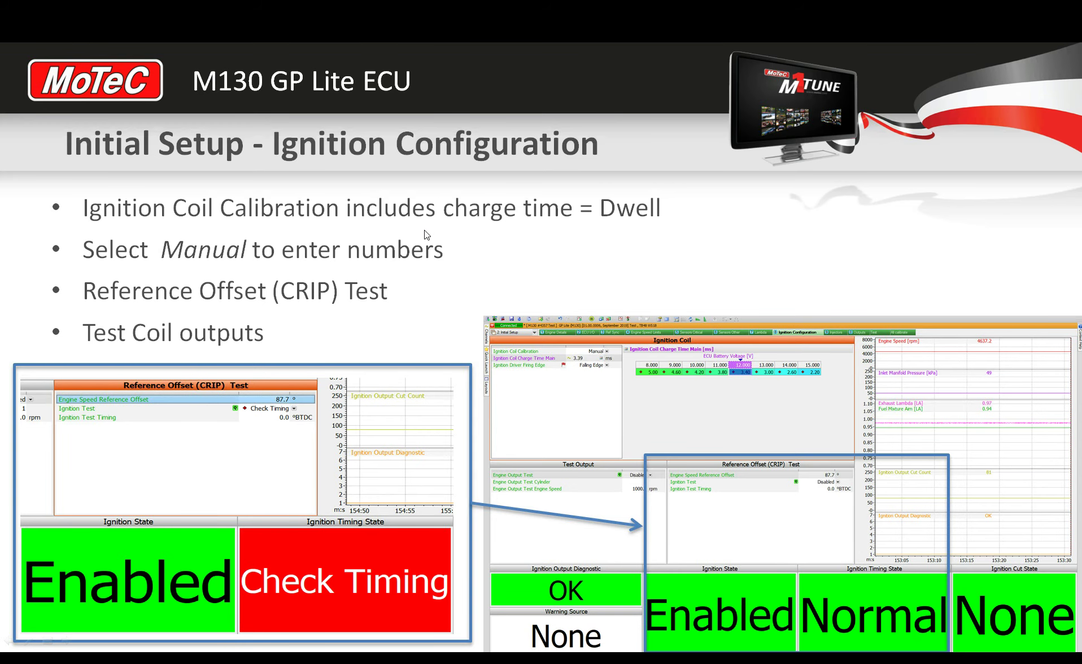
key("Right")
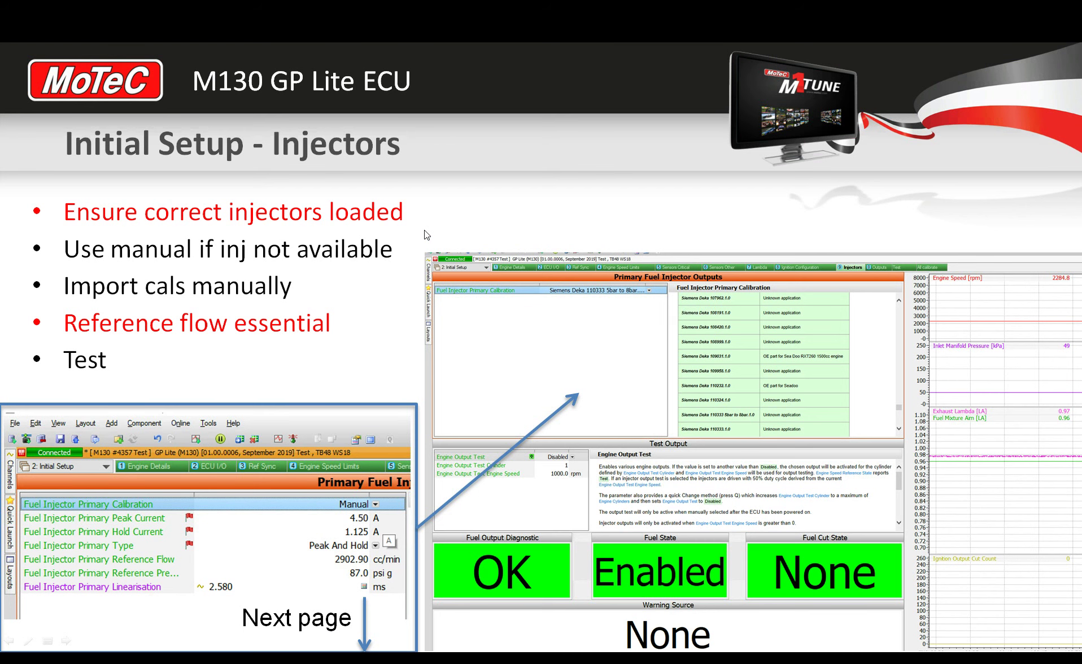
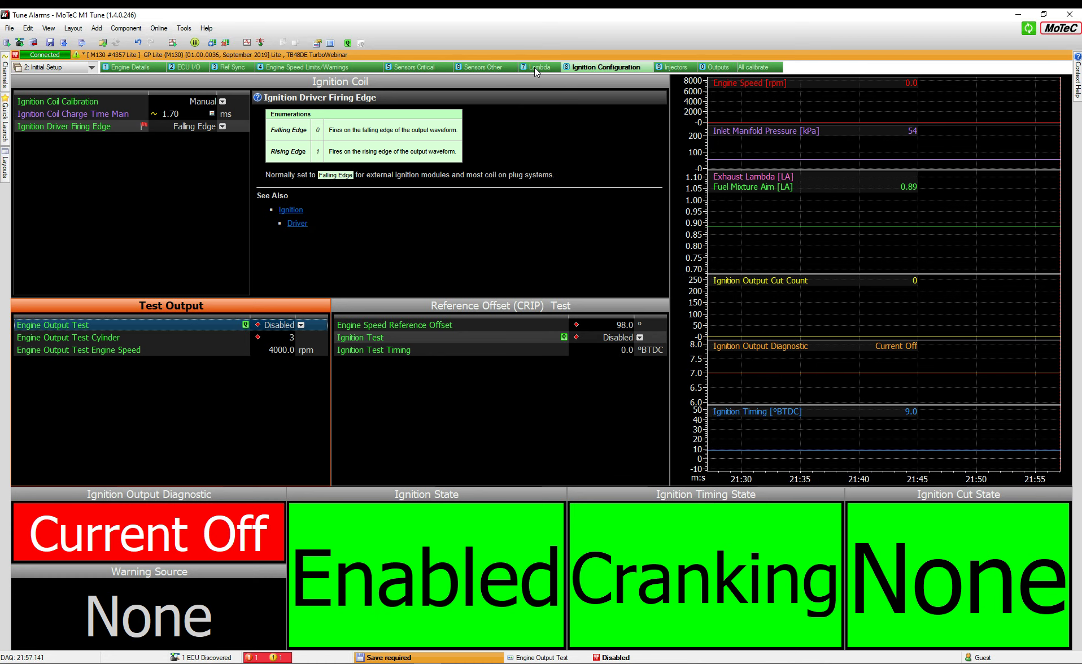
- Set the Fuel Injector Primary Calibration to Injector Dynamics ID1700.1.0 on the Injectors worksheet
key("9")
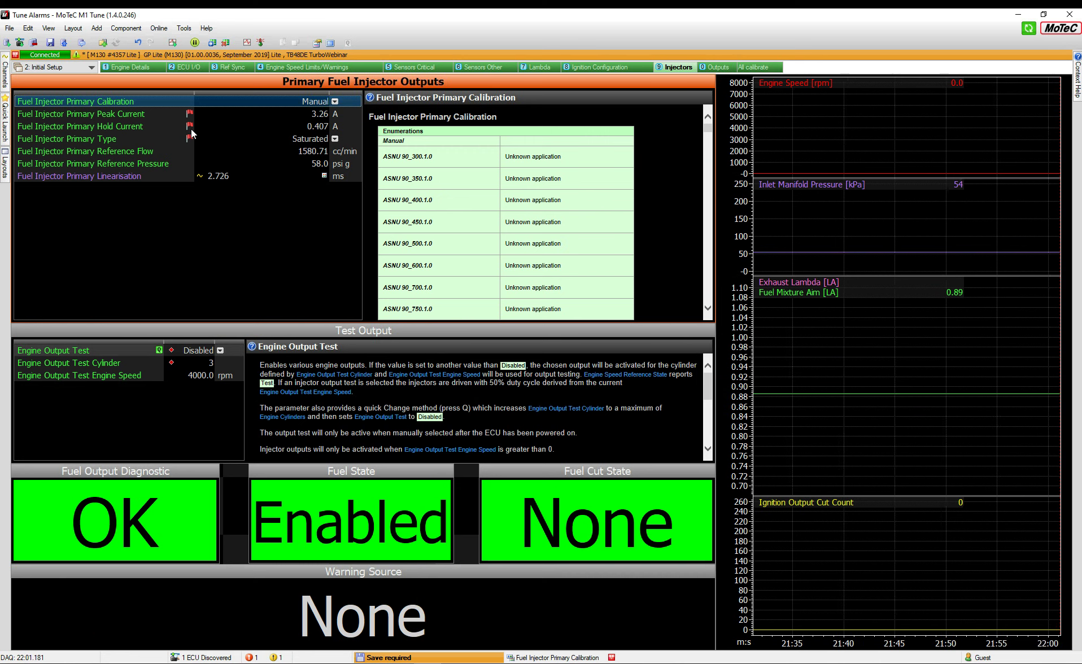
left_click(336, 102)
left_click_drag(356, 125, 352, 172)
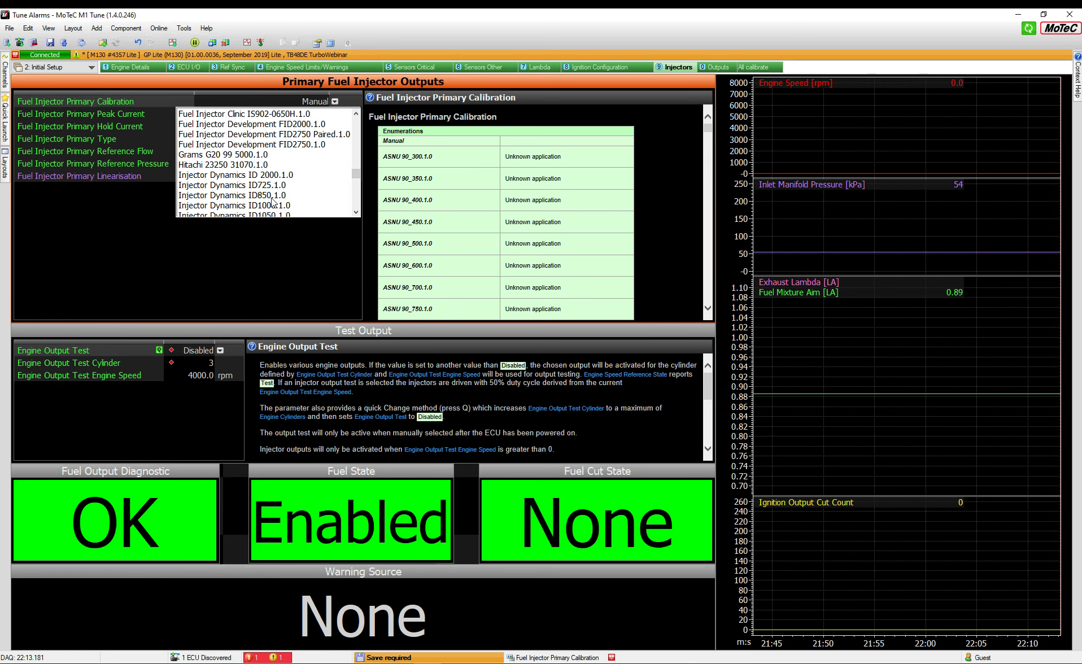
scroll(279, 204, "down", 1)
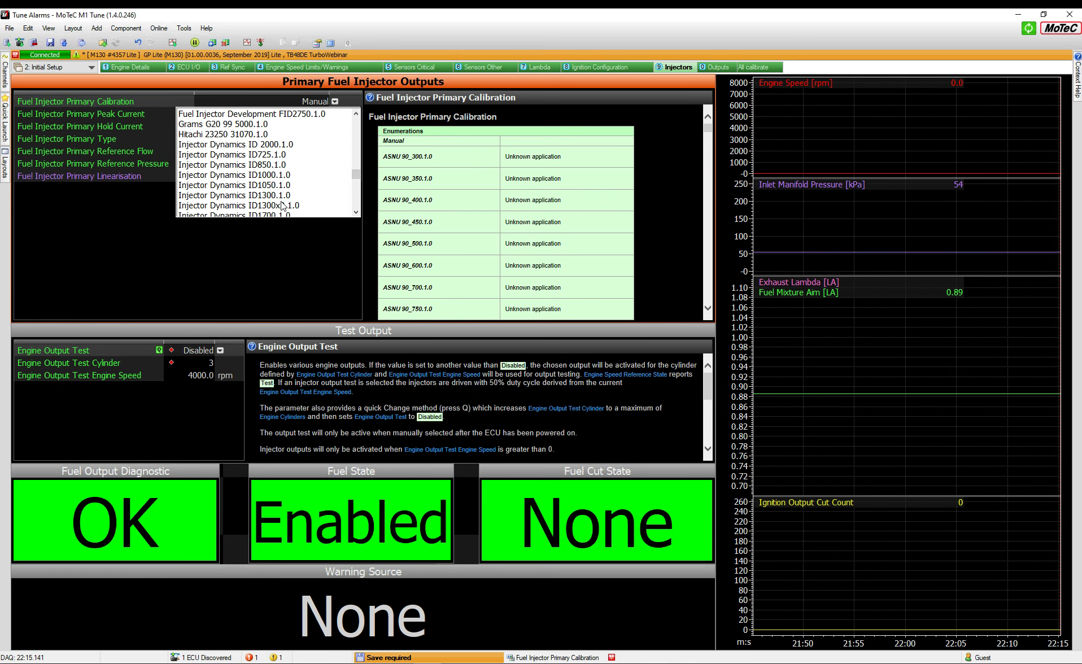
scroll(279, 204, "down", 3)
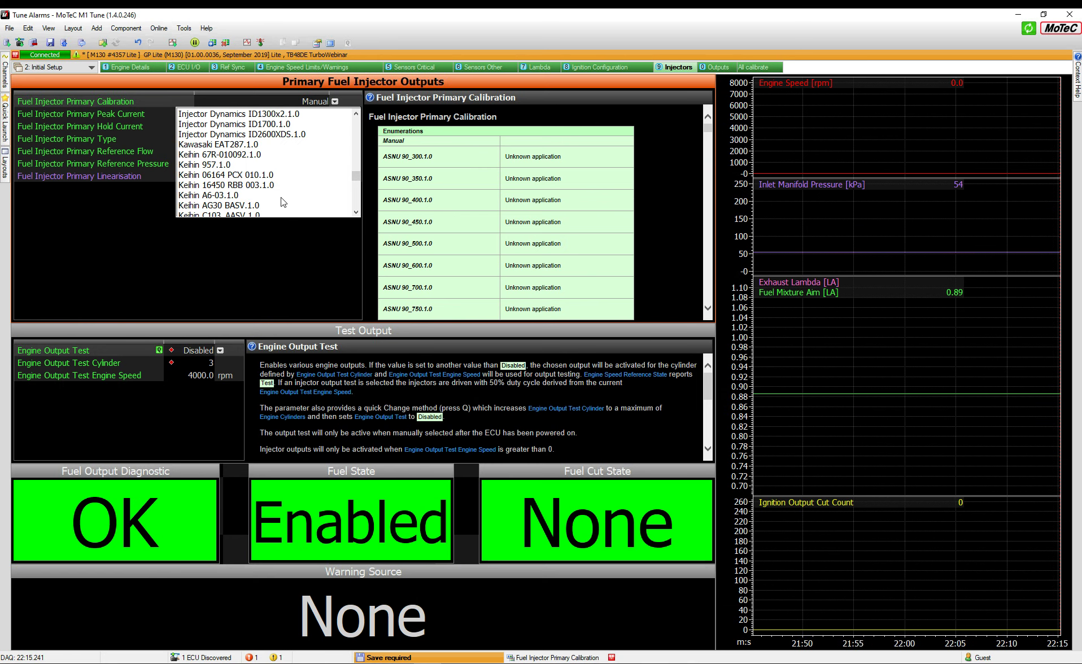
left_click(269, 124)
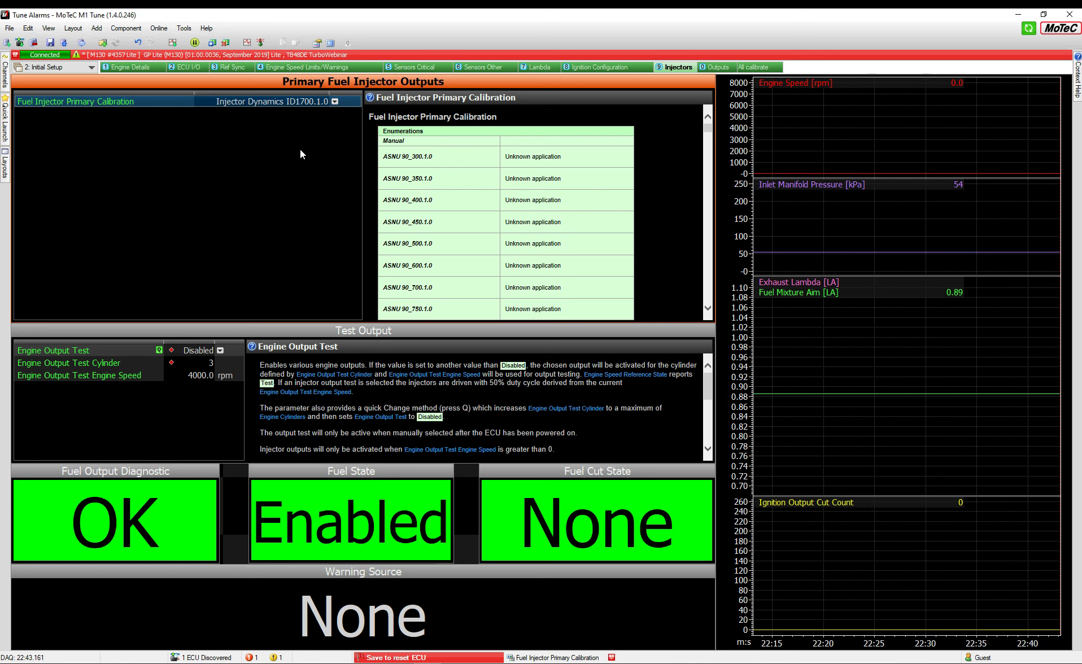
- Save the primary injector calibration change to the ECU and acknowledge the required ECU reset
key("ctrl+s")
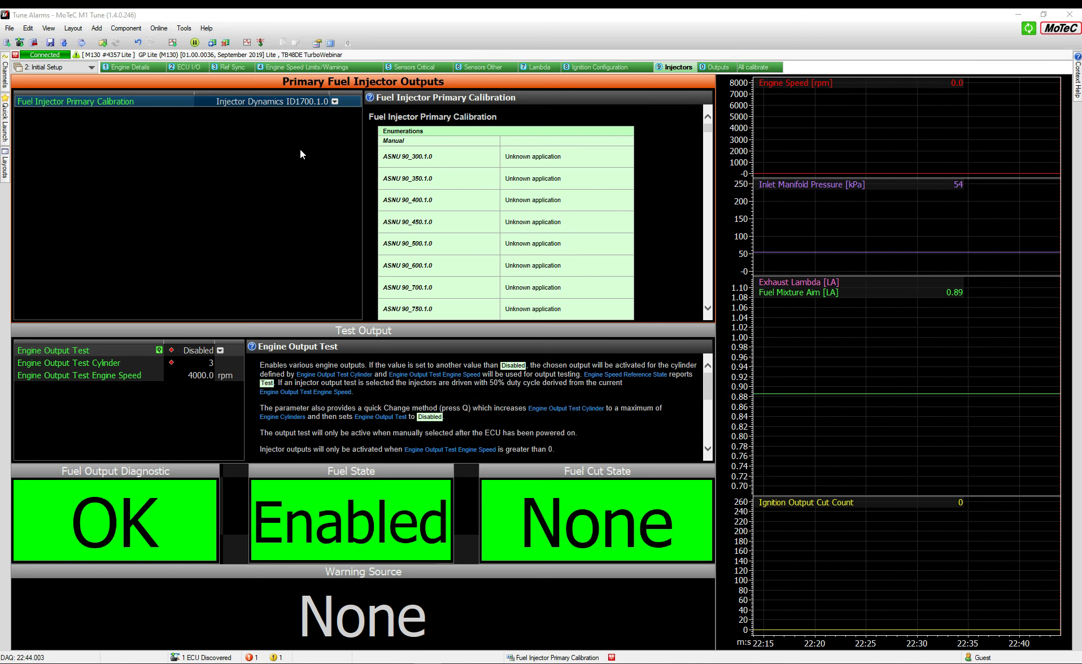
left_click(68, 43)
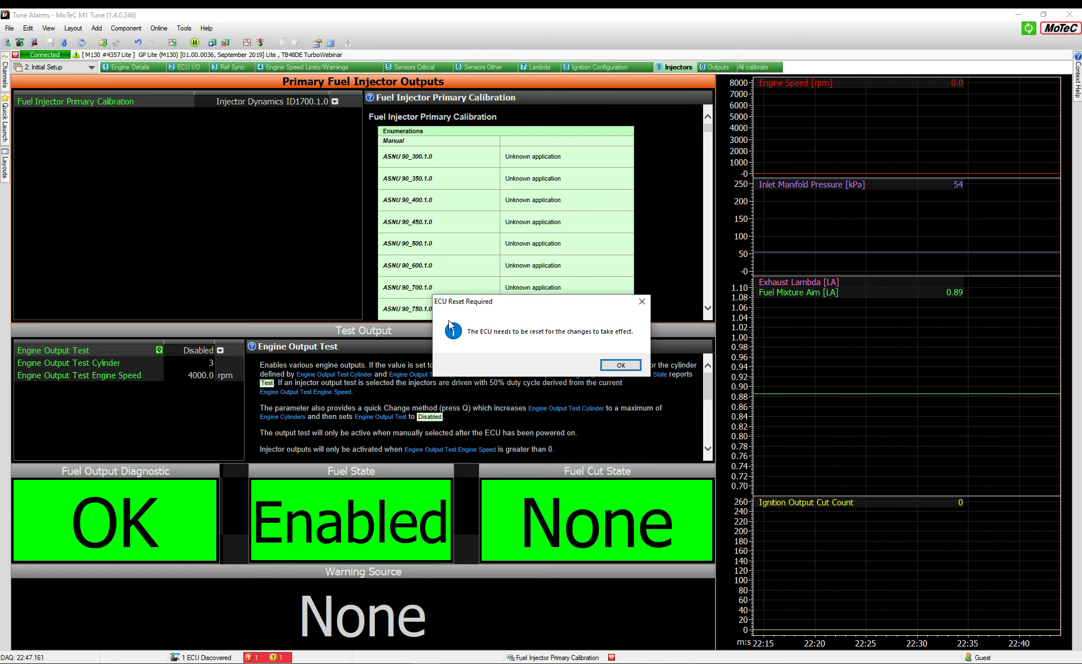
left_click(621, 365)
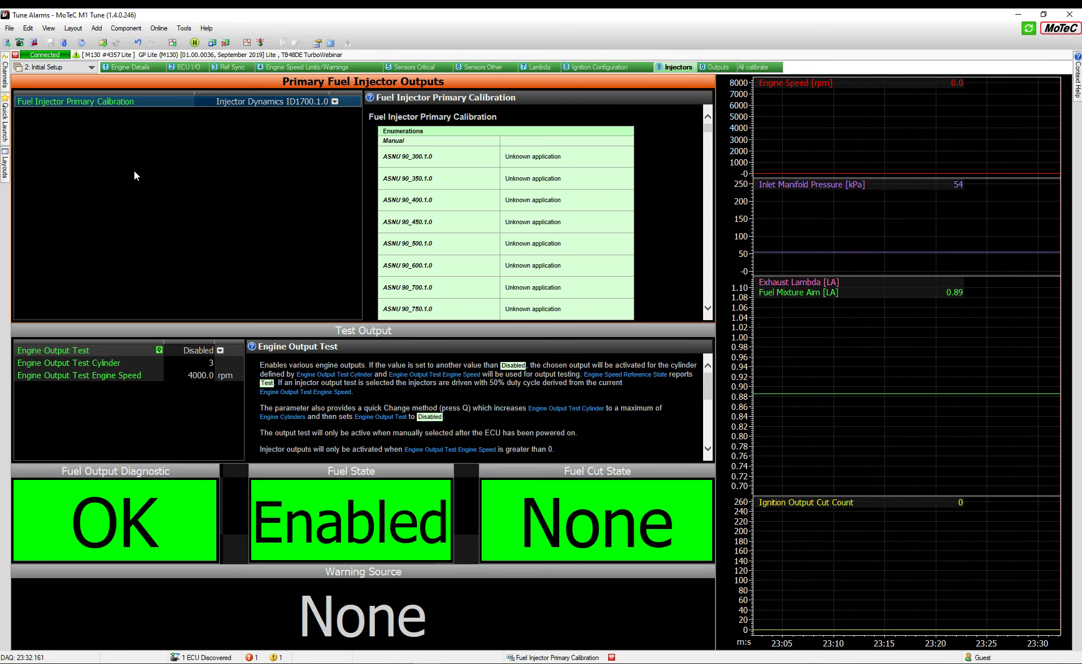
- Set the Fuel Injector Primary Calibration to Manual and the Fuel Injector Primary Type to Peak And Hold
left_click(335, 101)
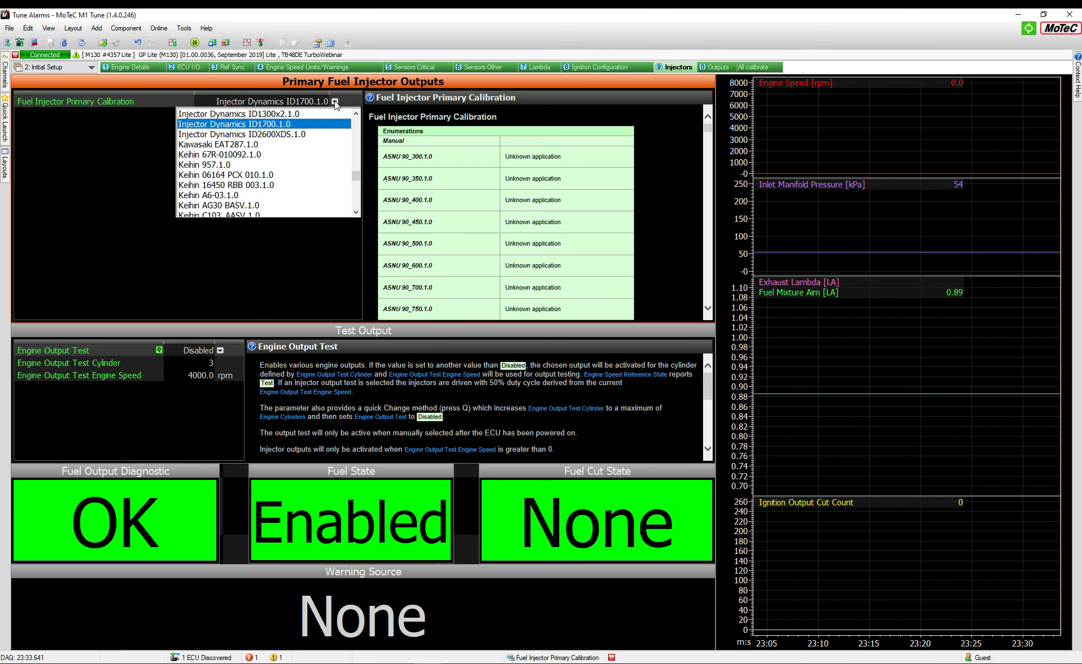
left_click_drag(357, 180, 356, 118)
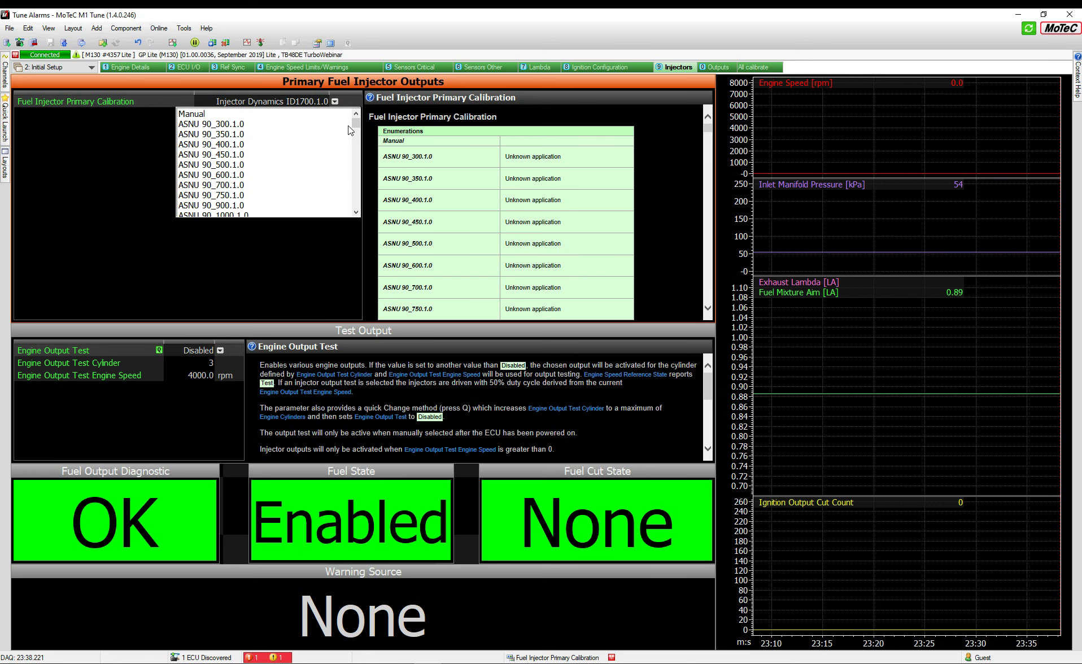
left_click(218, 115)
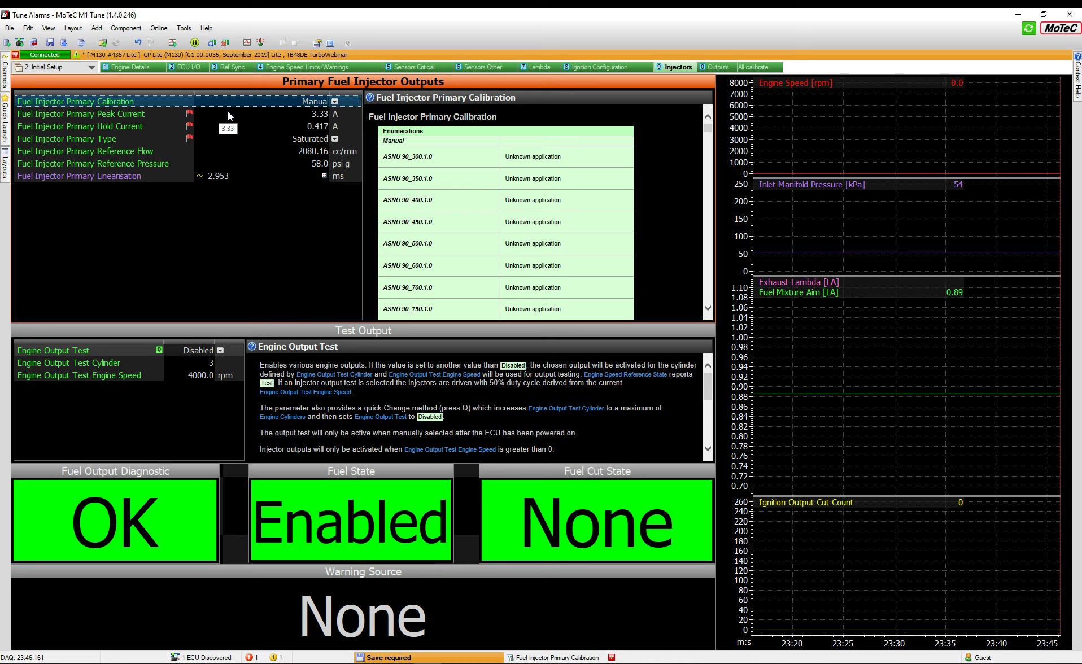
left_click(303, 114)
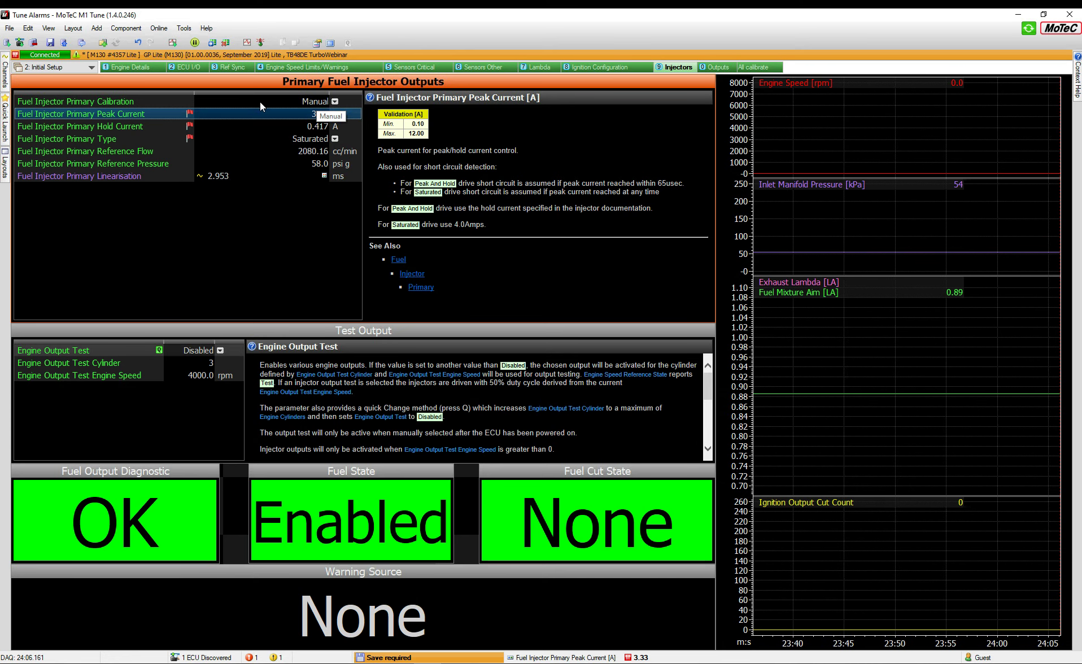
left_click(336, 138)
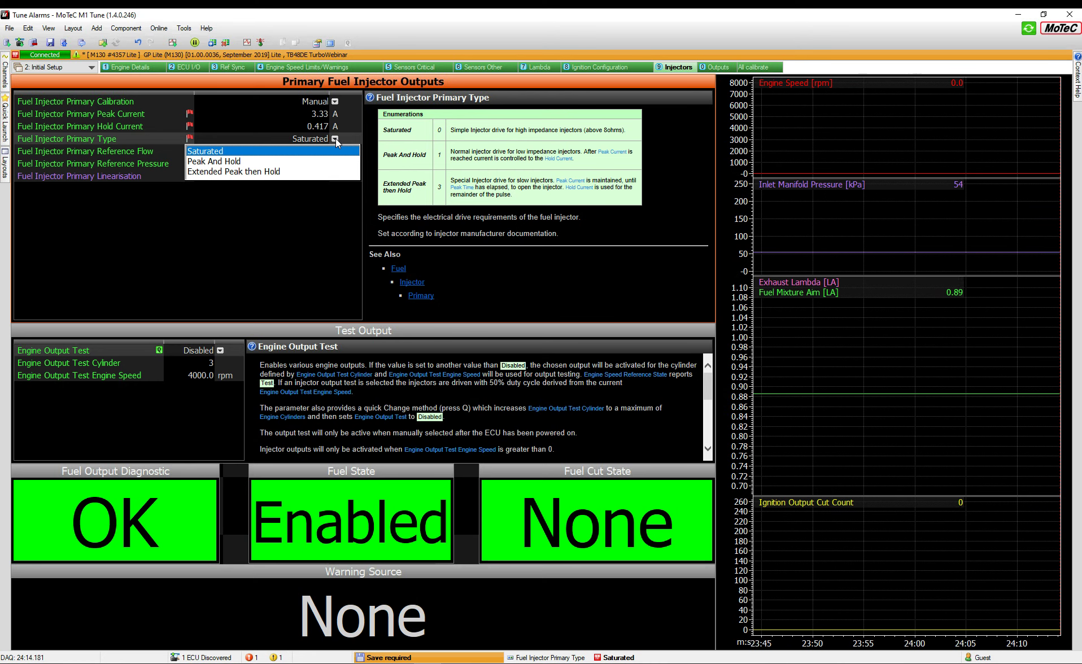
left_click(238, 161)
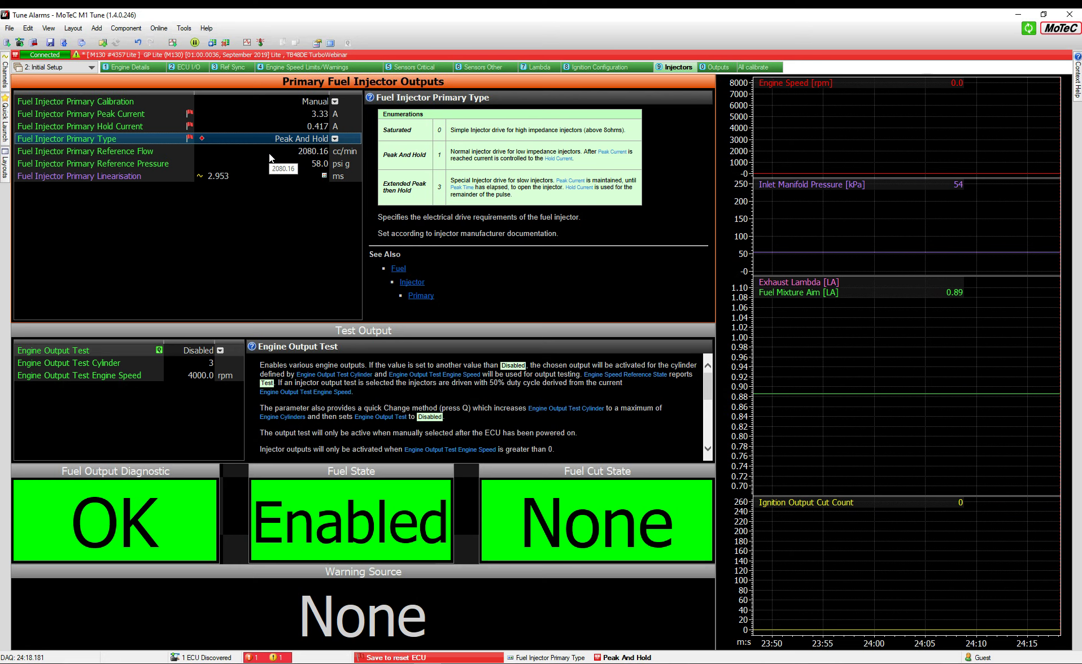
- Set the Fuel Injector Primary Peak Current to 6 A and the Hold Current to 1.5 A
left_click(314, 115)
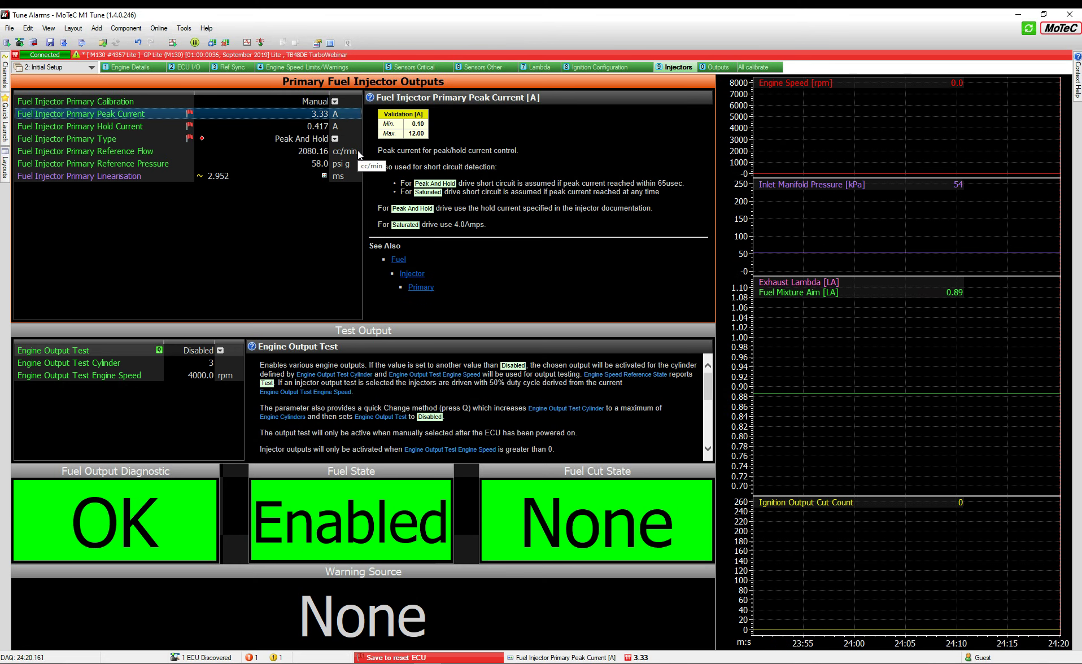
type("6")
key("Return")
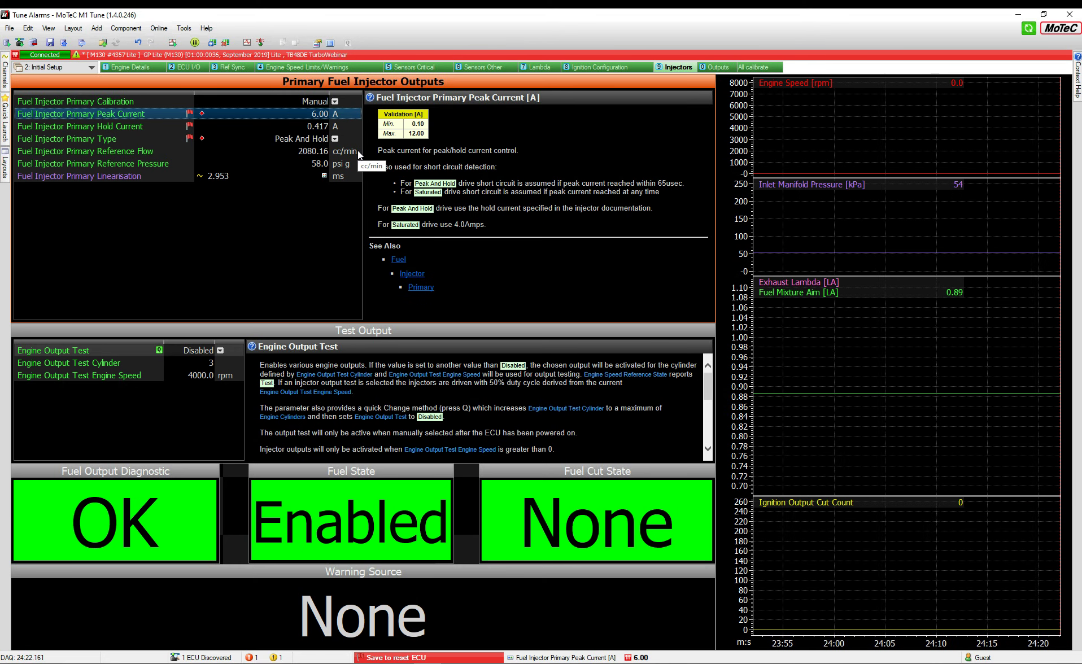
key("Down")
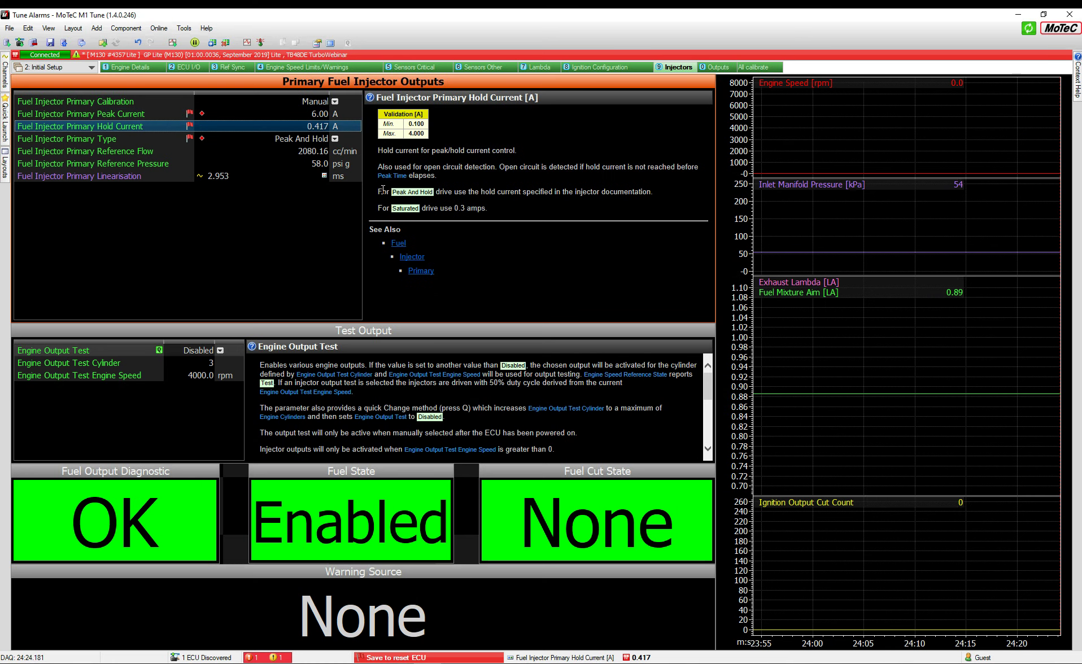
type("1.5")
key("Return")
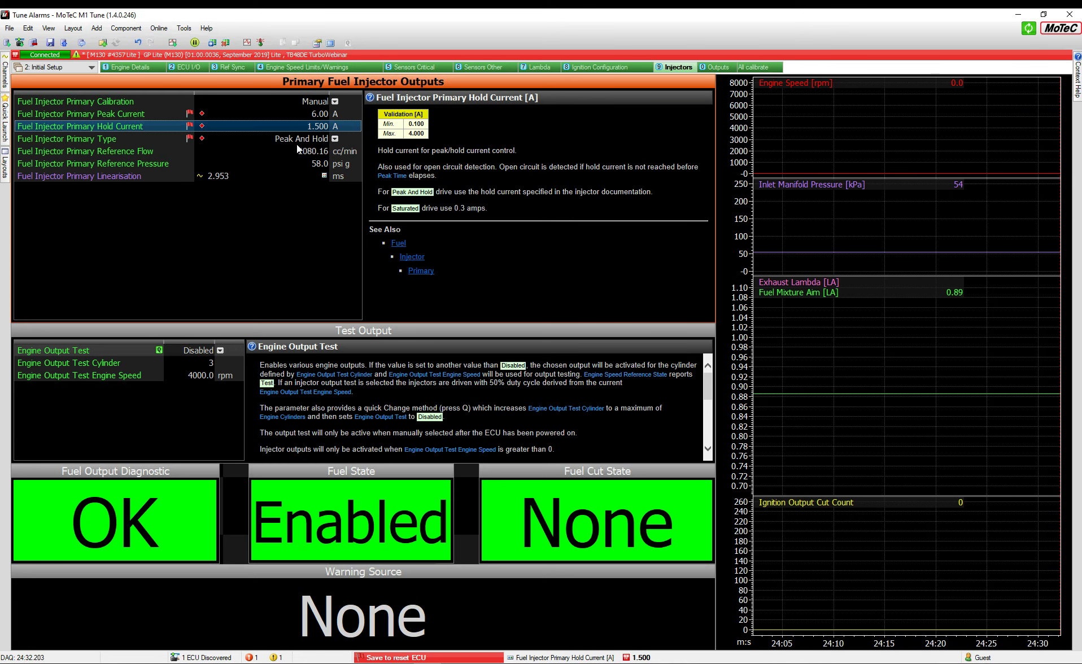
- Set the Fuel Injector Primary Reference Flow to 2000 cc/min and the Reference Pressure to 60 psi g
left_click(317, 151)
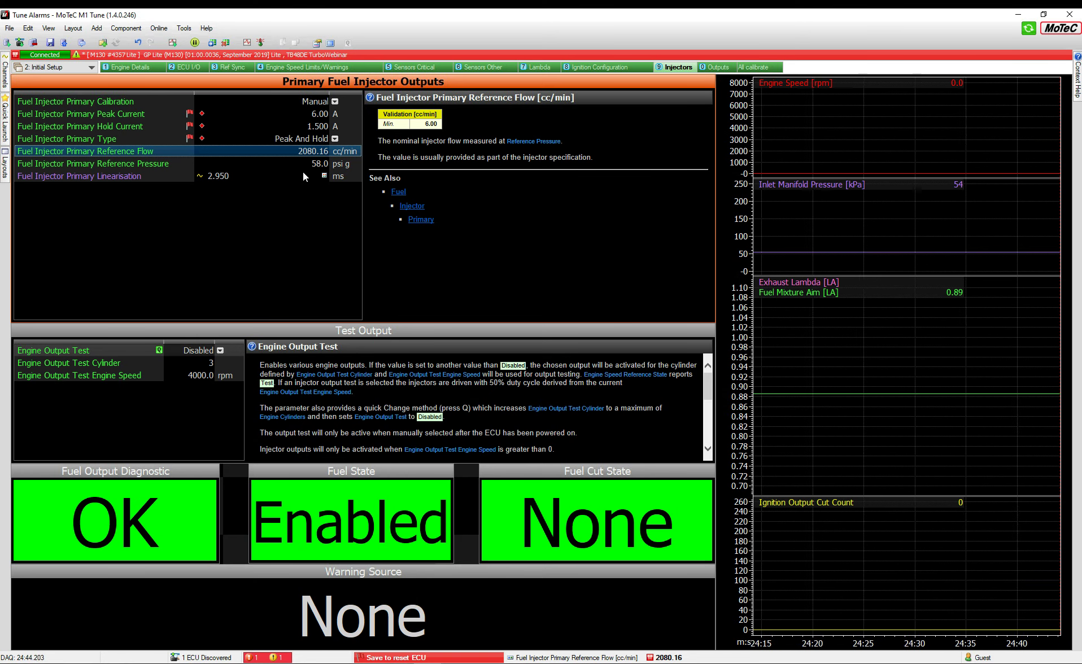
left_click(316, 163)
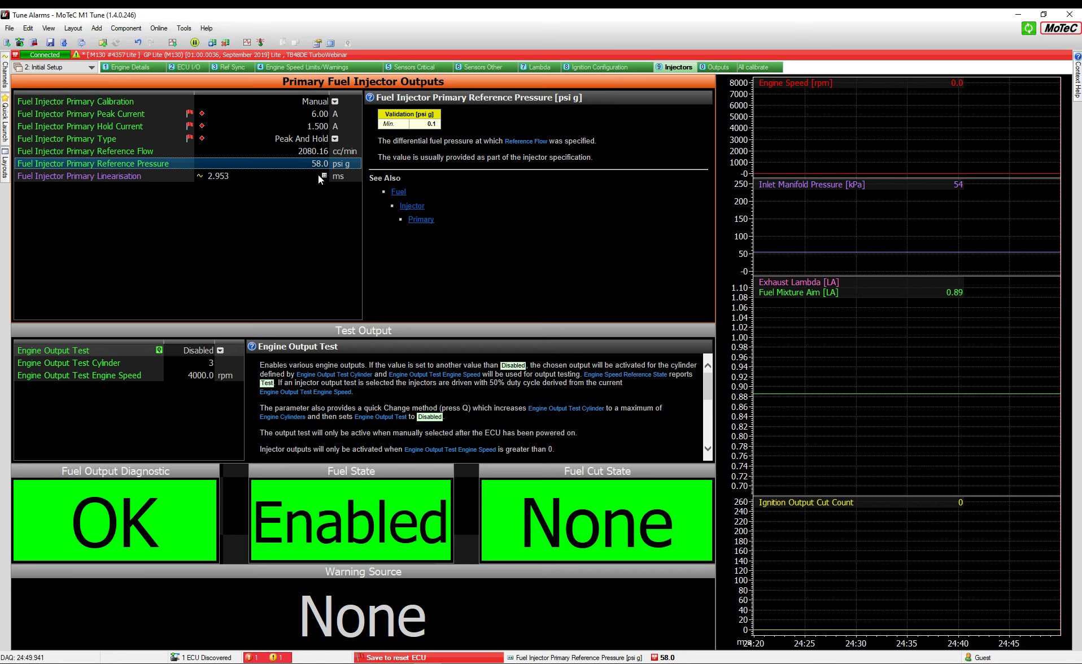
key("Up")
type("2000")
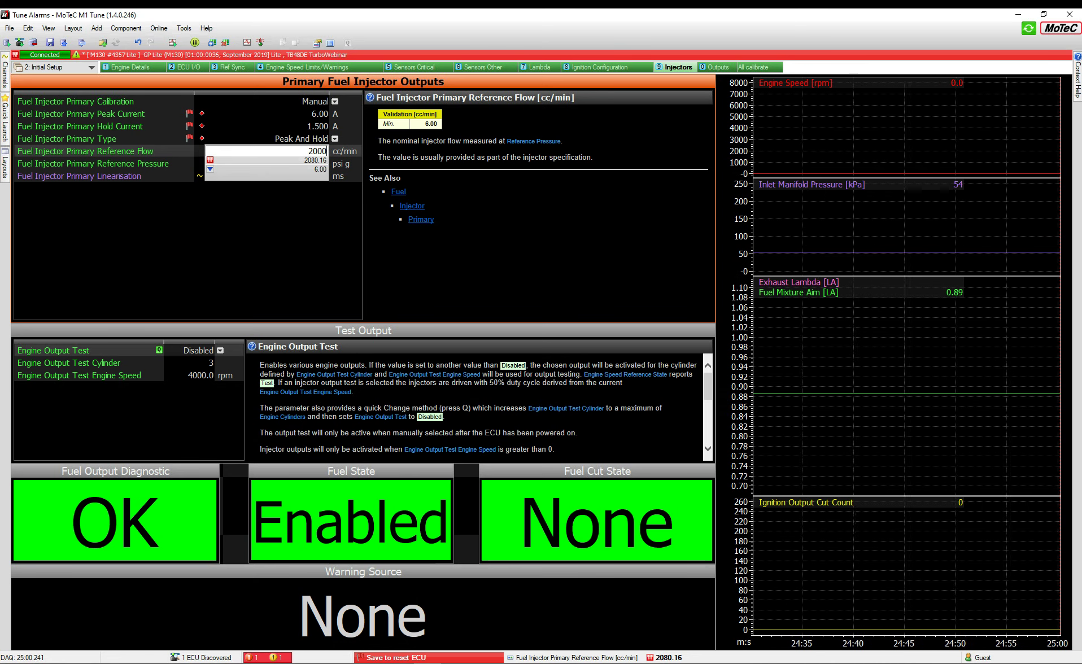
key("Return")
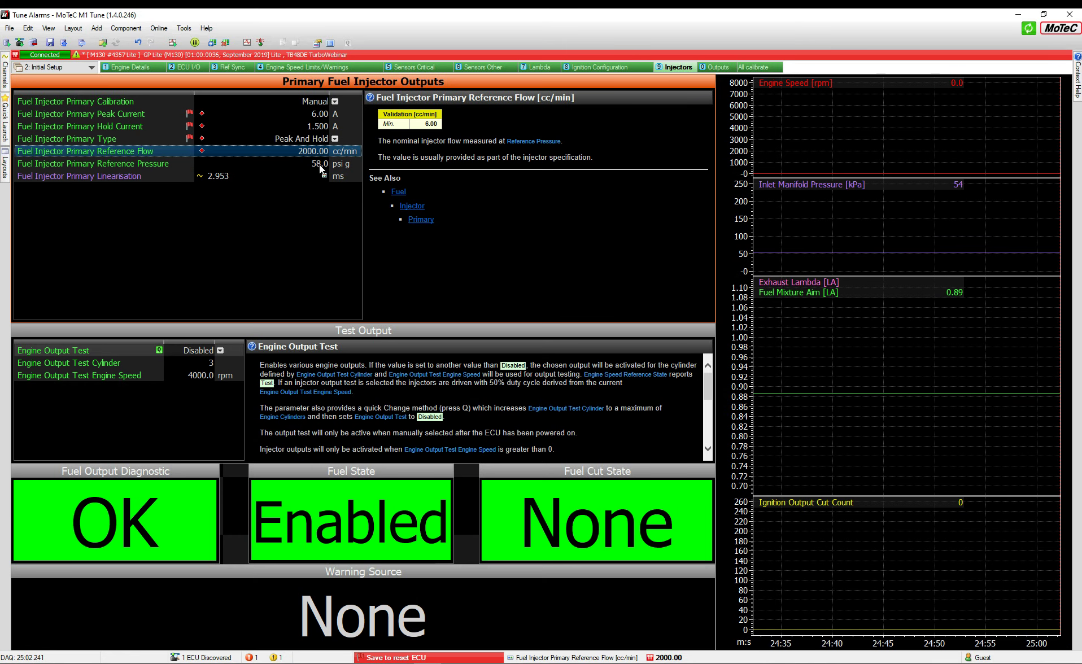
key("Down")
type("60")
key("Return")
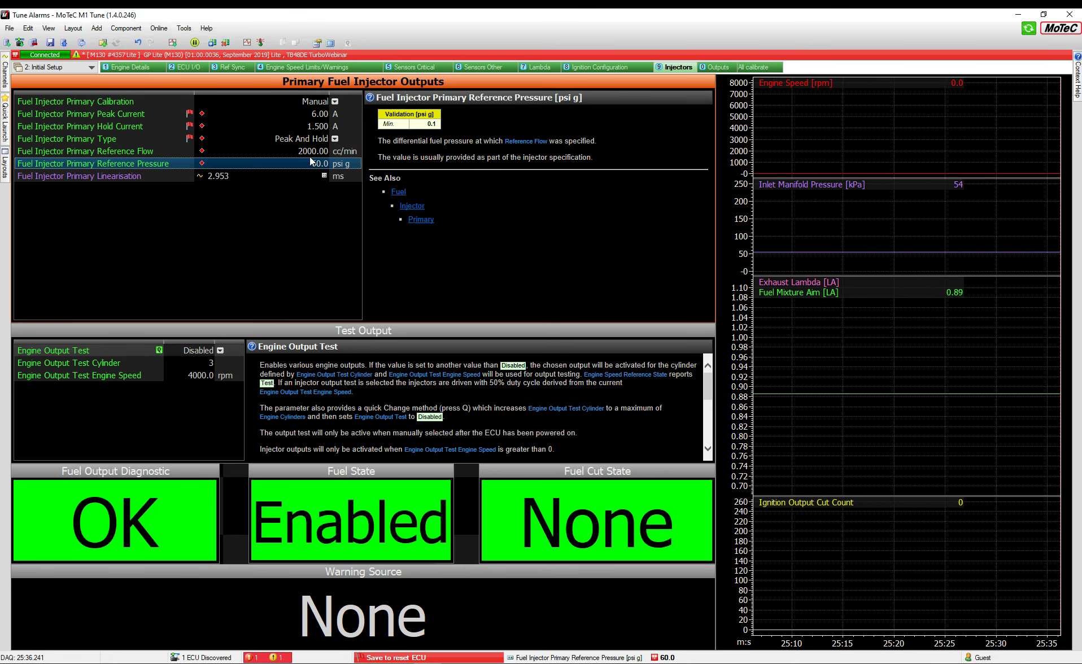
- Open the Fuel Injector Primary Linearisation table and examine its differential pressure and low fuel volume sites at 8 V battery voltage
left_click(317, 175)
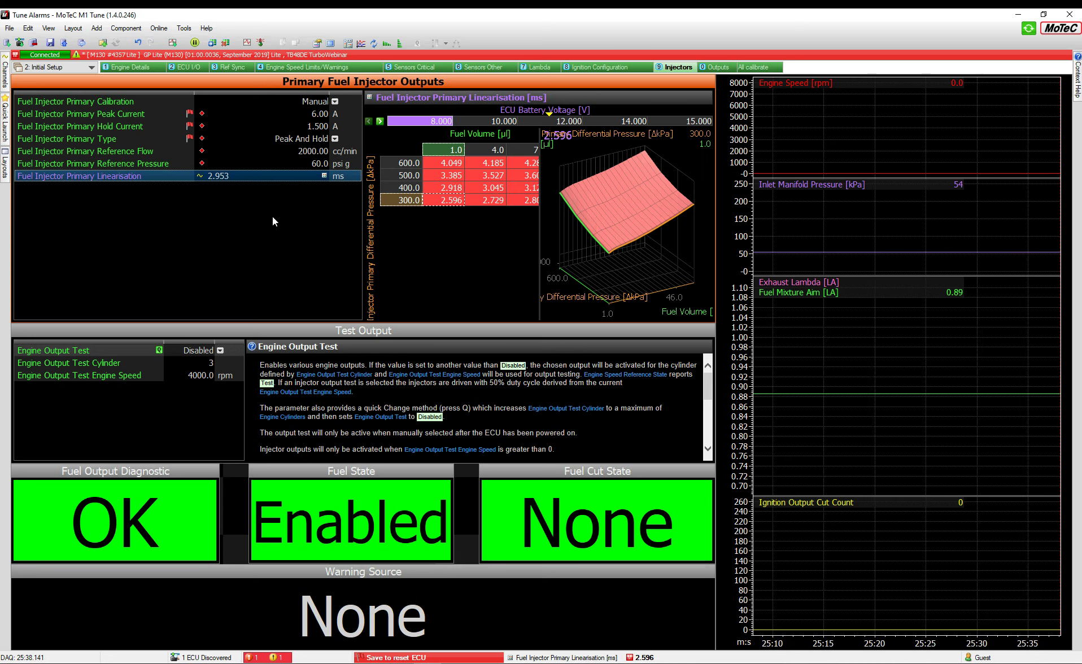
left_click(455, 201)
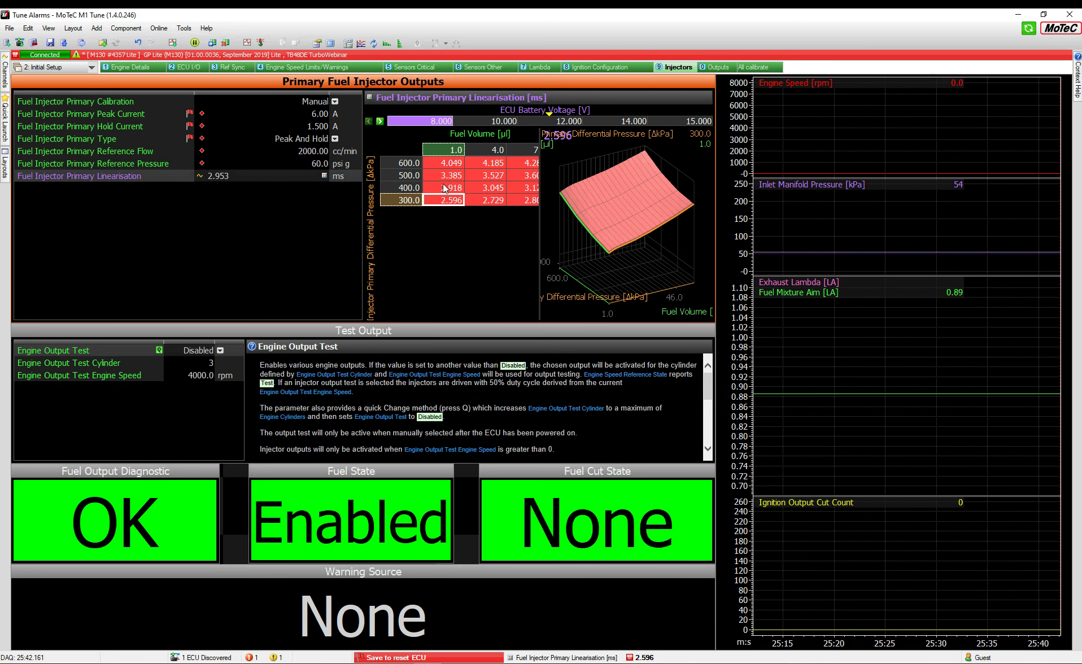
key("Up")
key("Up")
key("Up")
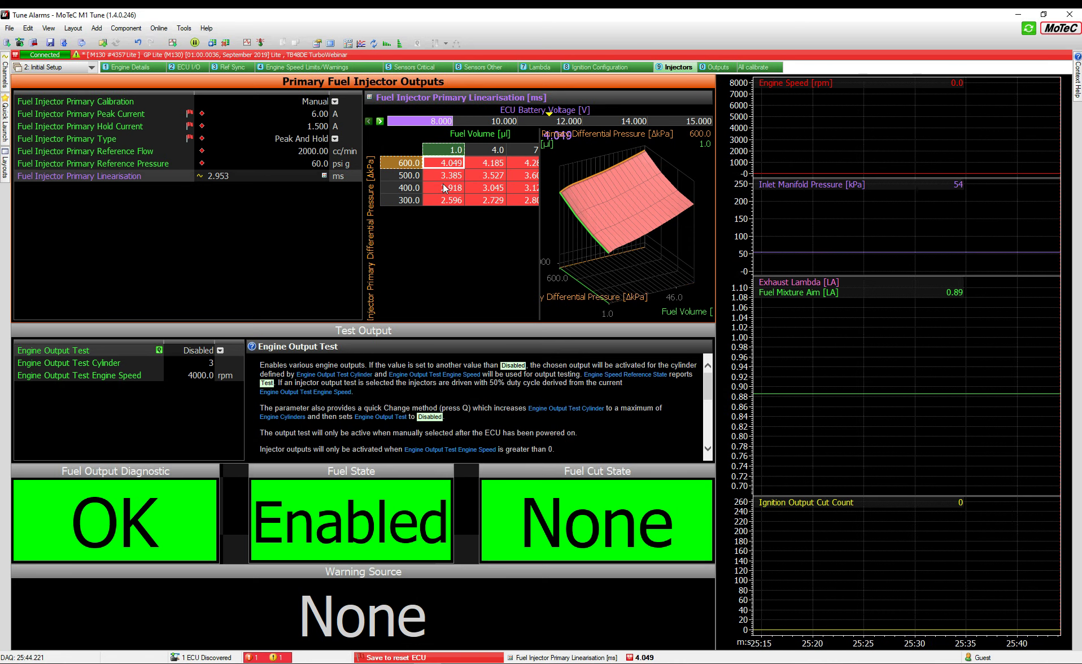
key("Right")
key("Right")
key("Right")
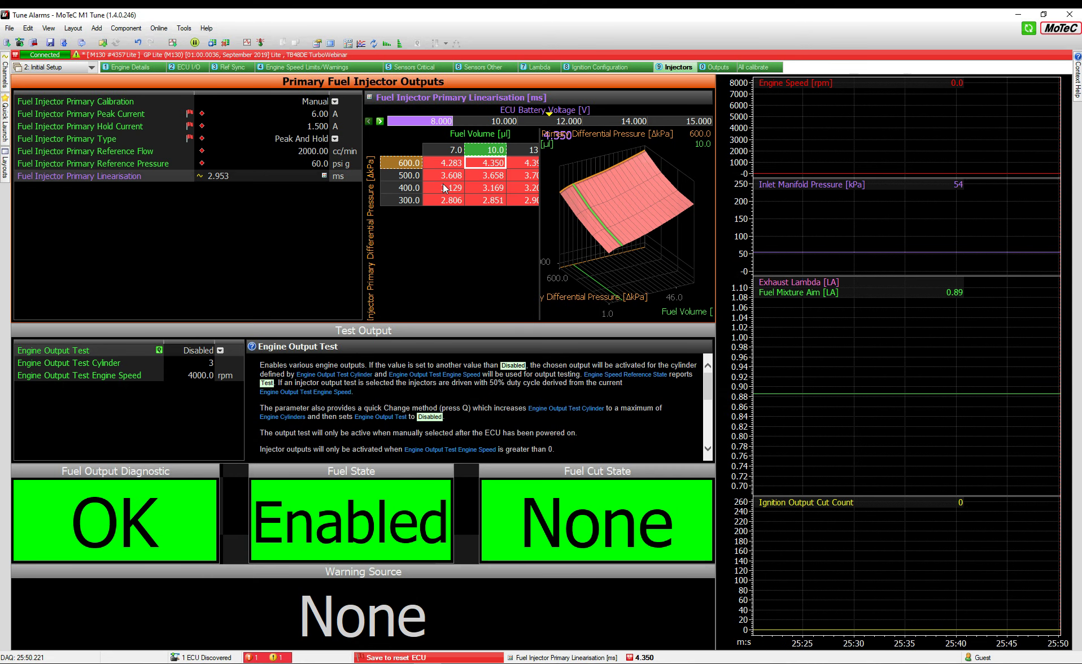
- Examine the linearisation table at 10 V battery voltage, through fuel volumes up to 58 µl and differential pressures from 300 to 600 kPa
left_click(496, 122)
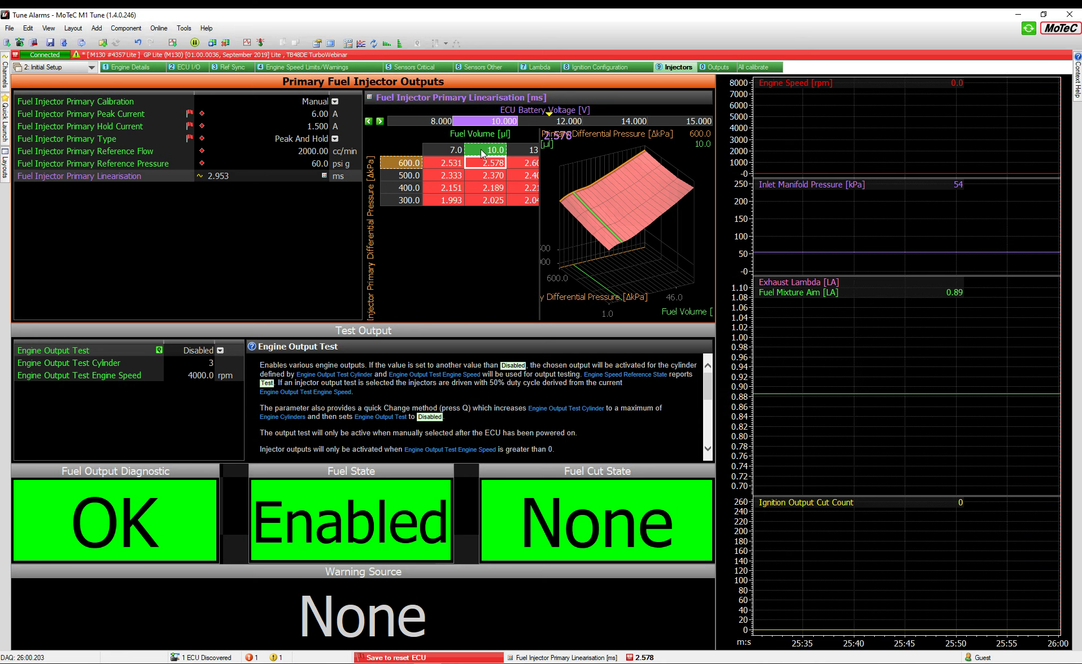
key("Right")
key("Right")
key("Right")
key("Right")
key("Right")
key("Right")
key("Right")
key("Right")
key("Right")
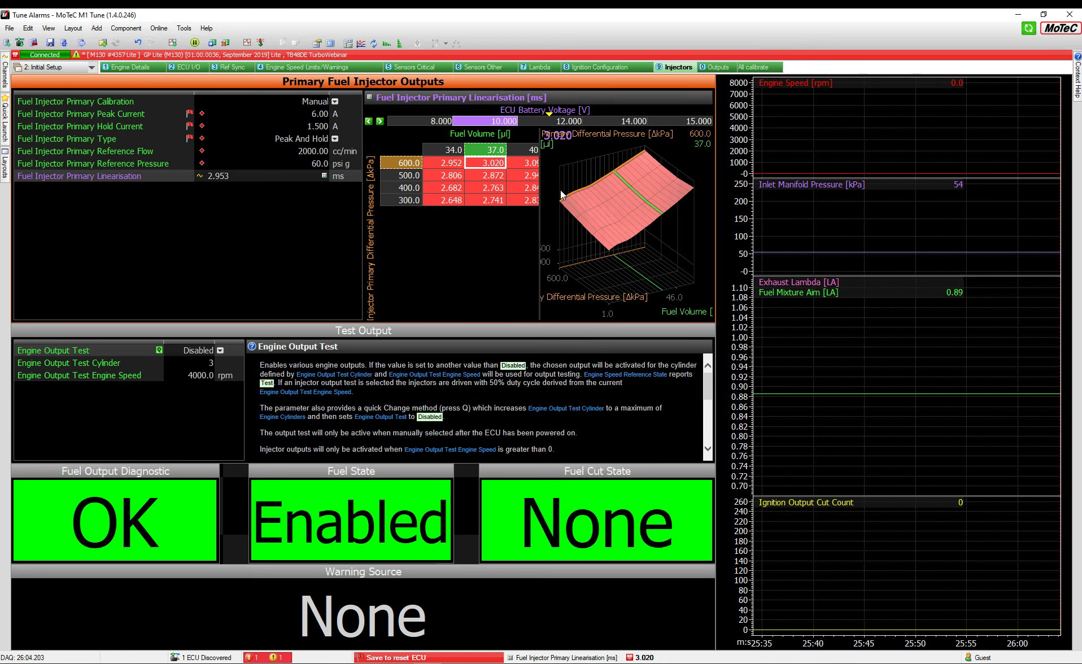
key("Right")
key("Right")
key("Down")
key("Down")
key("Down")
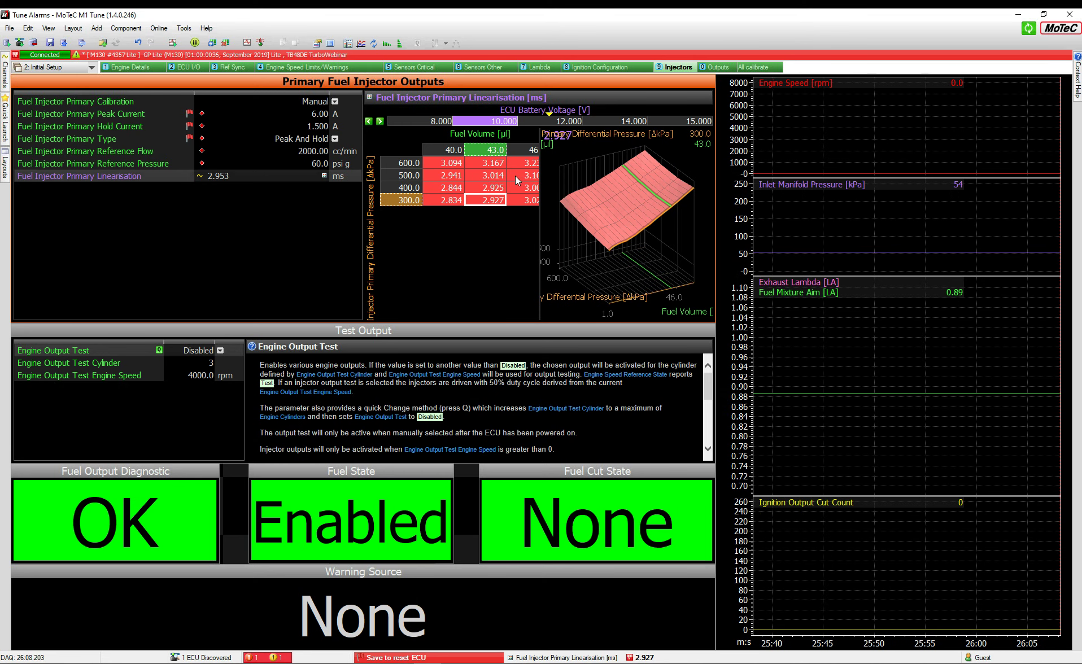
key("Right")
key("Right")
key("Right")
key("Right")
key("Right")
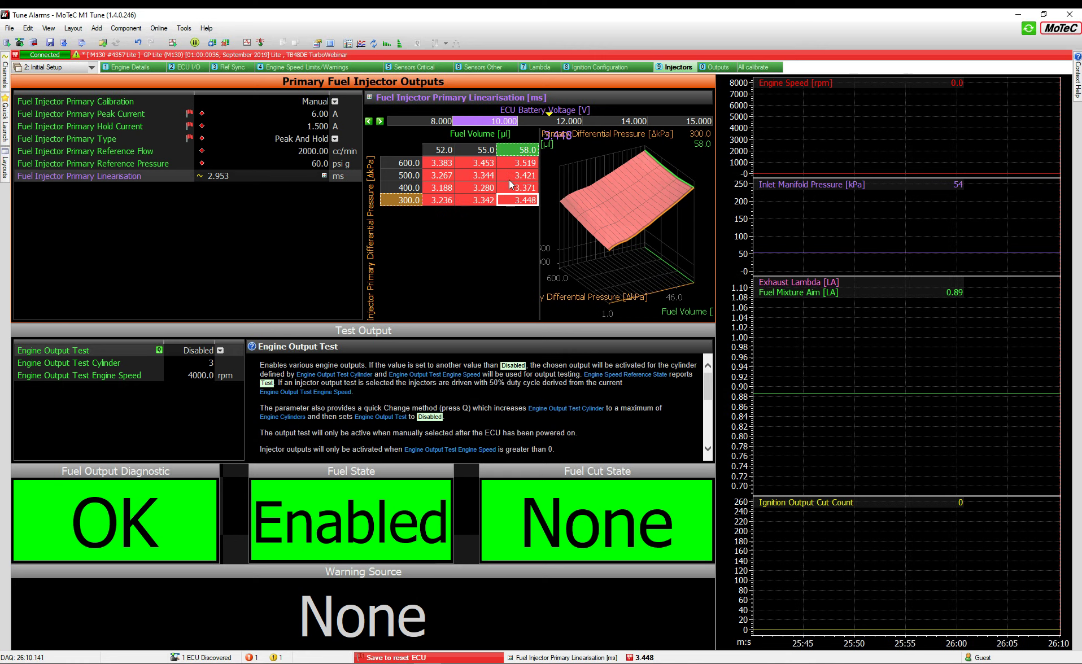
key("Up")
key("Left")
key("Left")
key("Right")
key("Up")
key("Up")
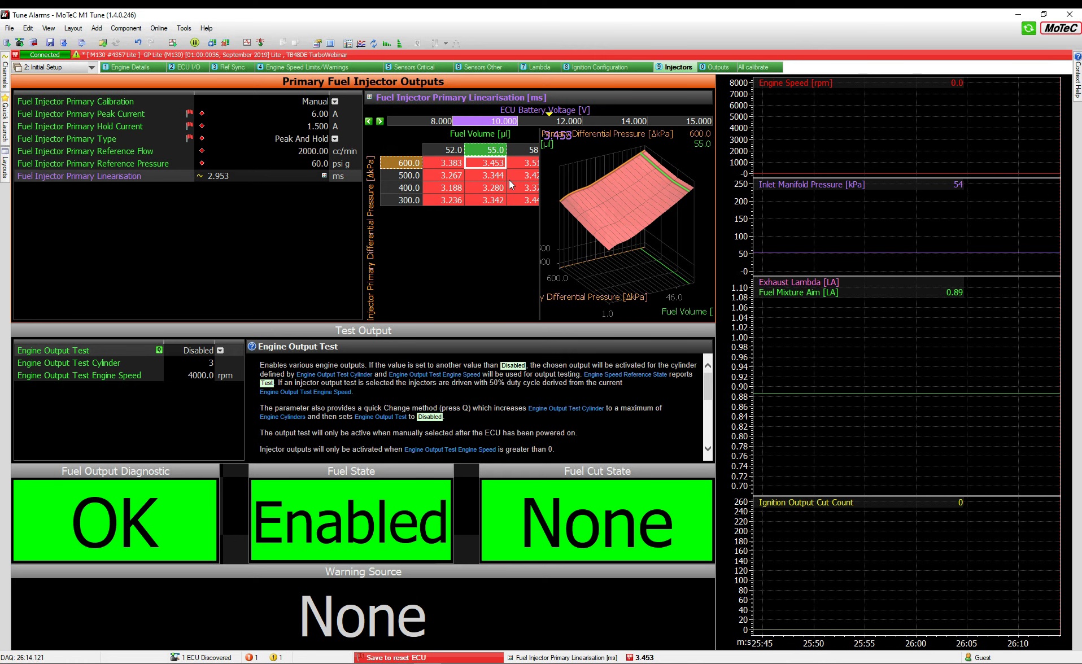
key("Down")
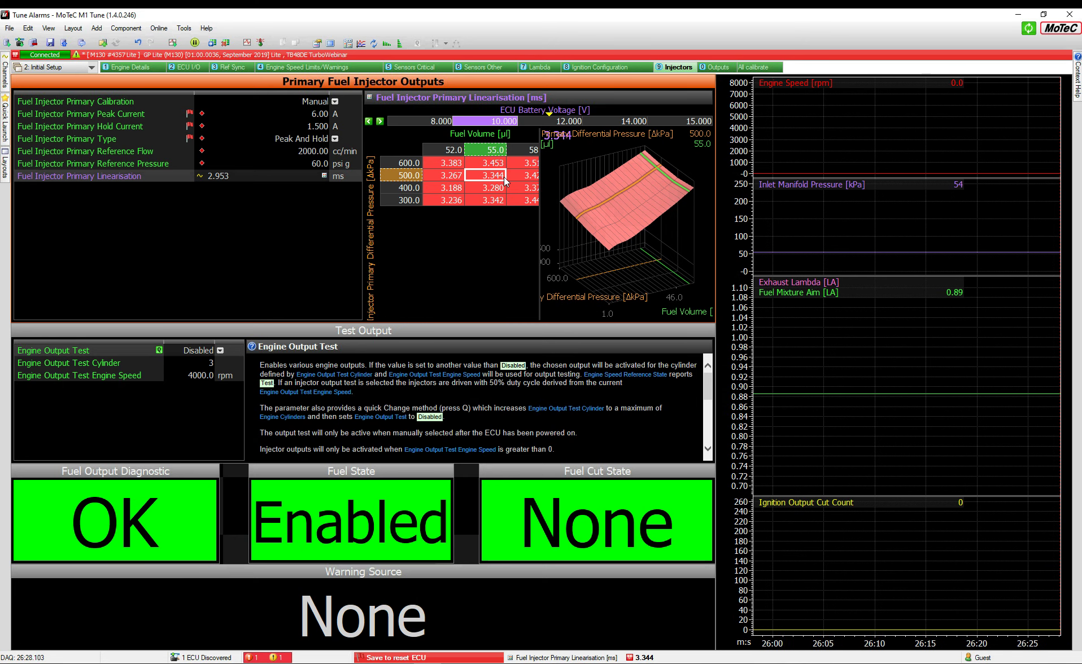
- Compare the linearisation surface at battery voltages of 8, 10, 12, 14 and 15 V
left_click(556, 124)
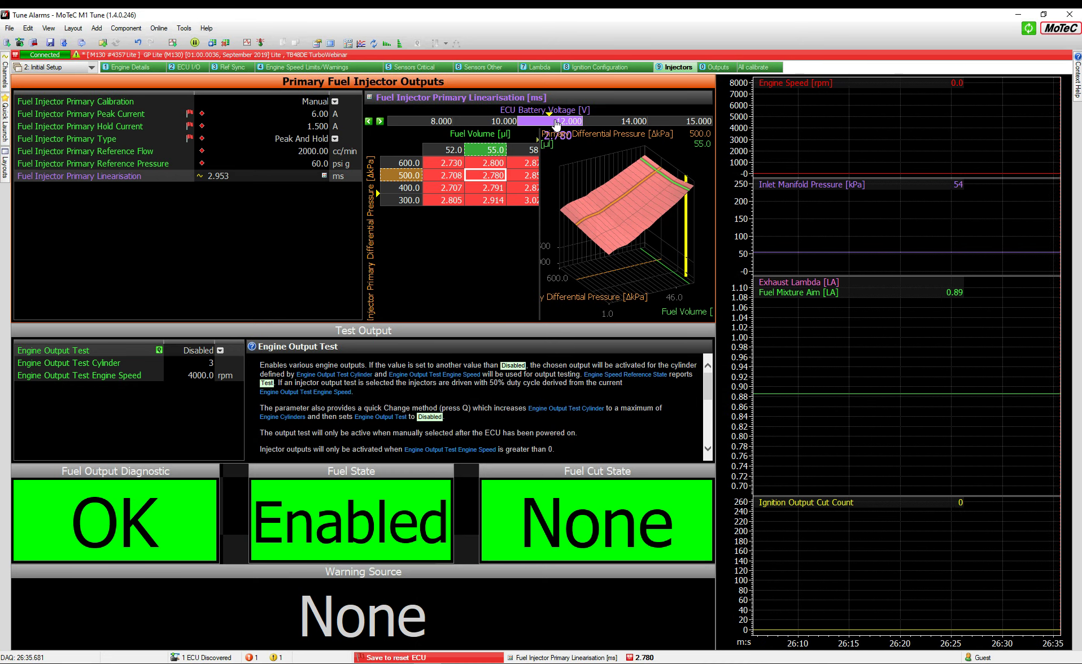
left_click(618, 123)
left_click(676, 125)
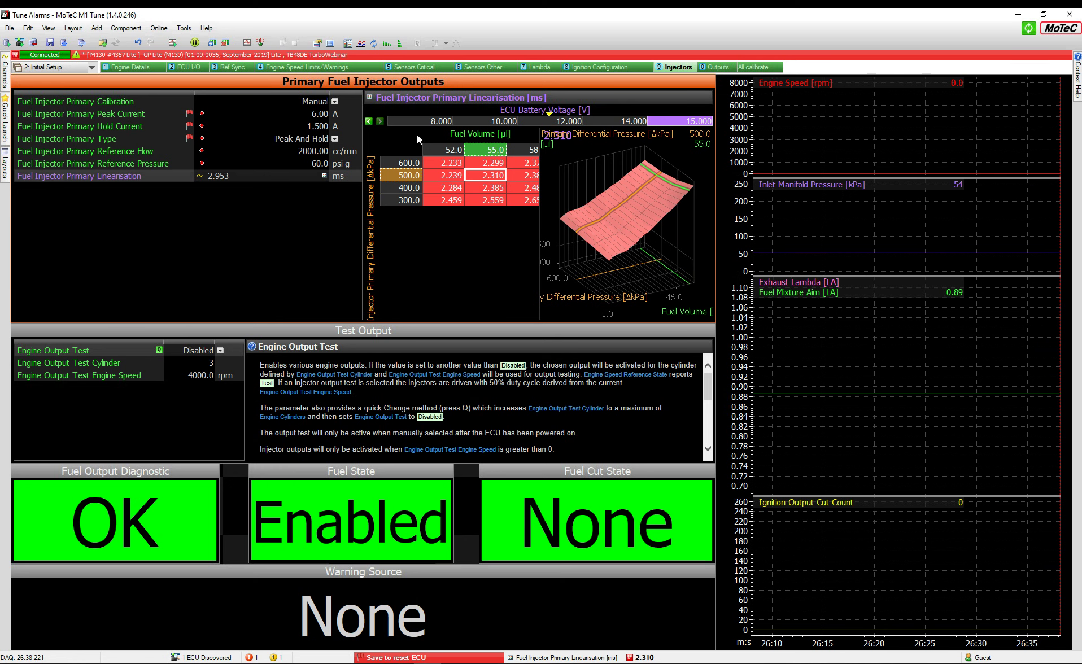
left_click(429, 127)
left_click(484, 124)
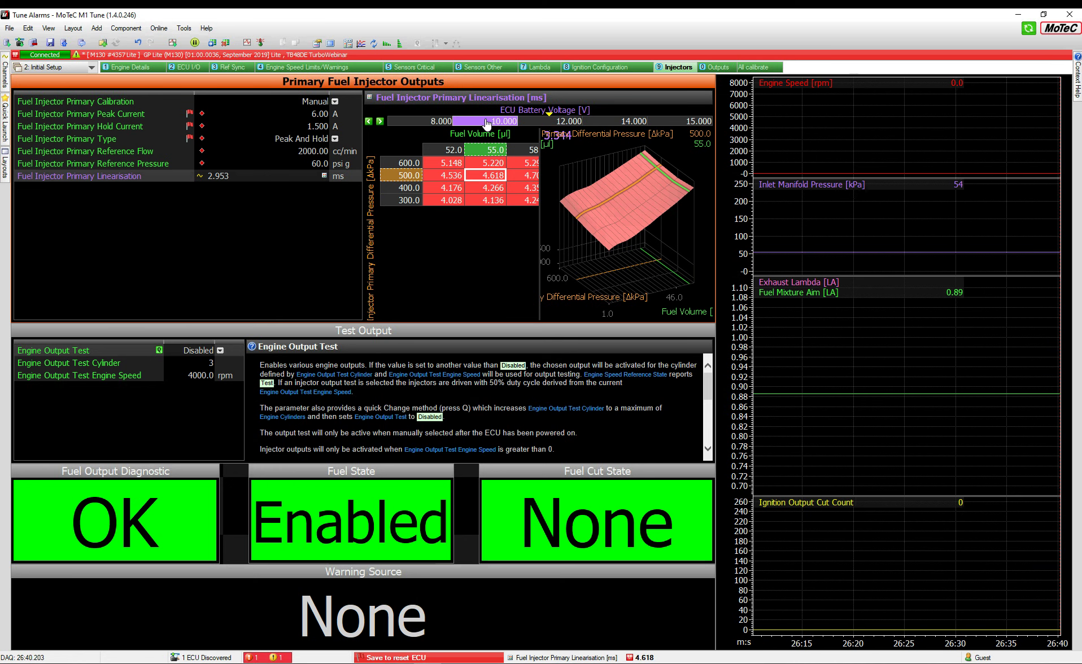
left_click(553, 124)
left_click(618, 125)
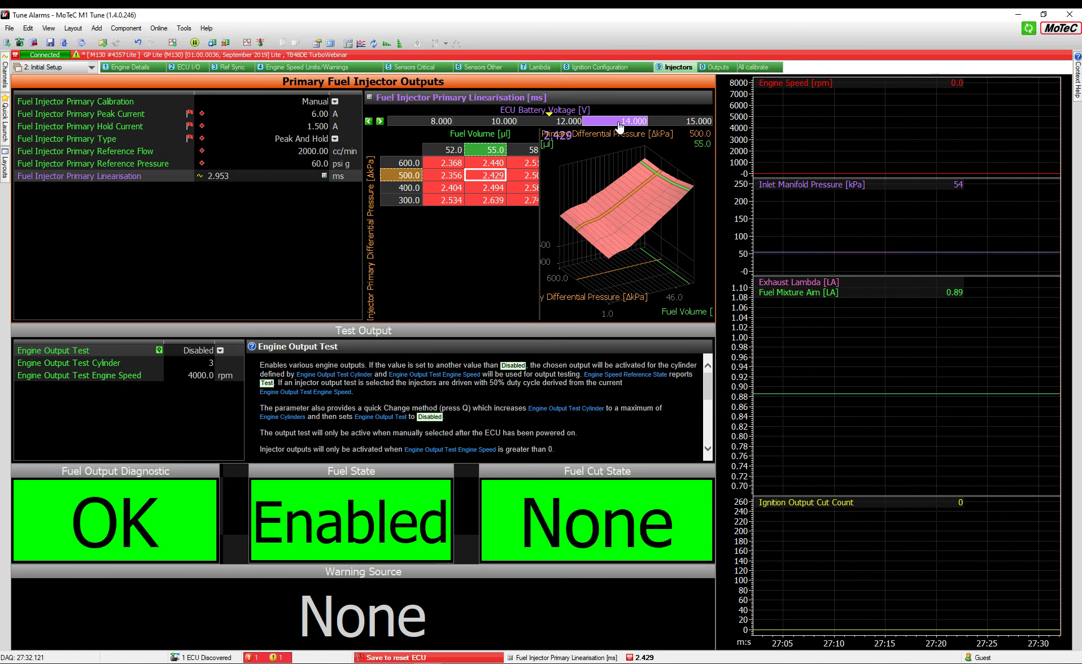
- Review the Reference Flow help, then reopen the Primary Linearisation table and inspect each battery voltage from 8 to 15 V
left_click(317, 151)
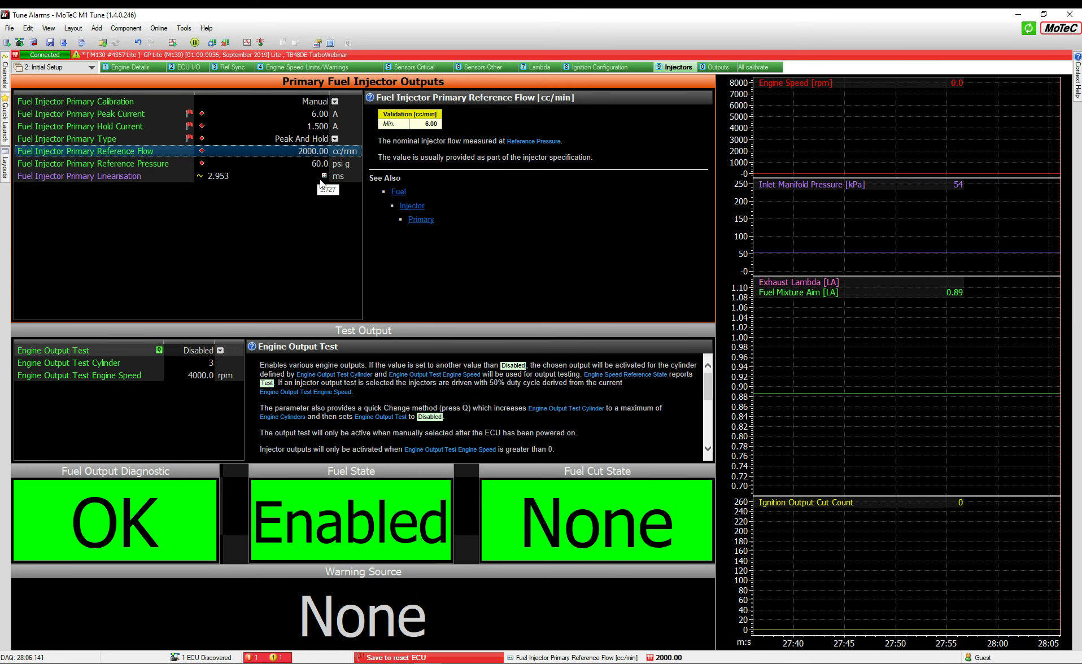
left_click(323, 175)
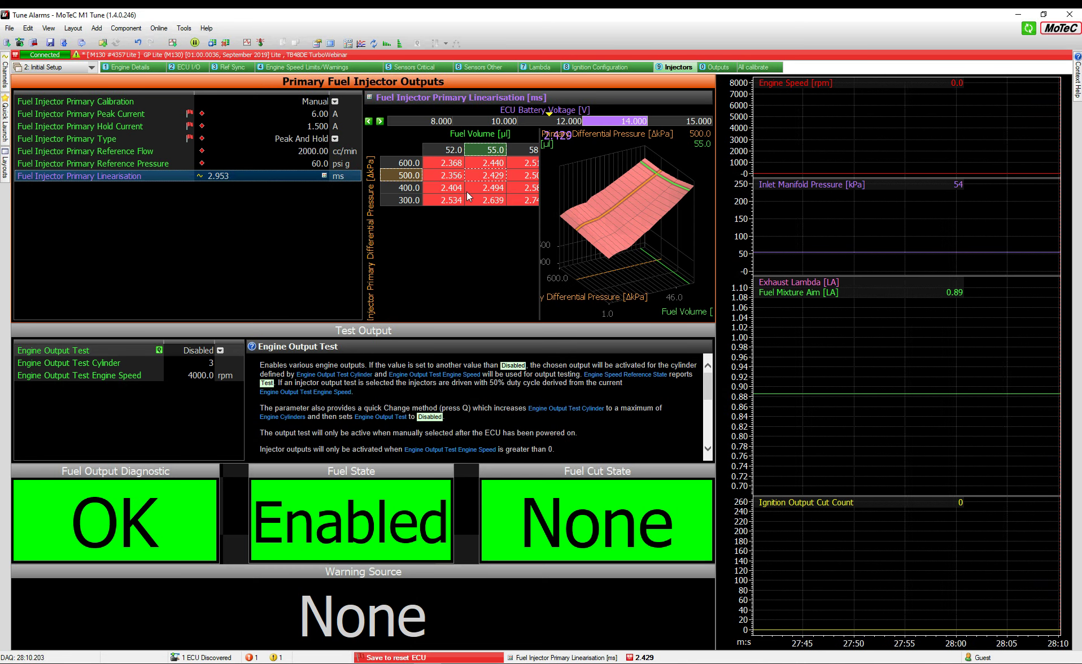
left_click(440, 120)
left_click(503, 121)
left_click(568, 121)
left_click(633, 121)
left_click(689, 121)
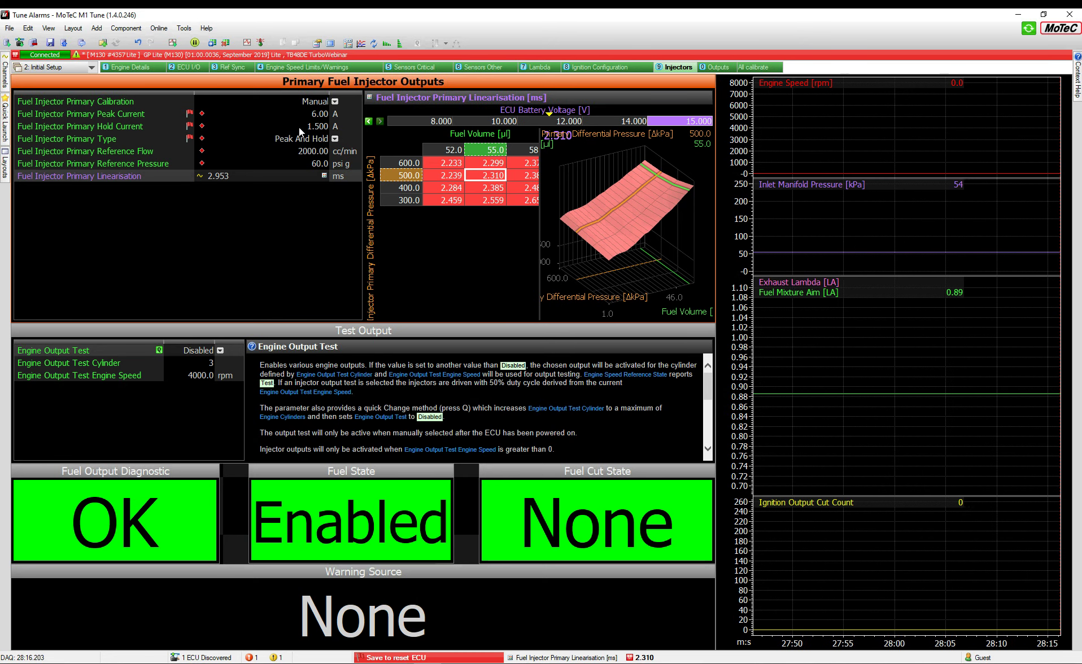
- Set the Fuel Injector Primary Calibration to Fuel Injector Clinic H0011.1.0
left_click(334, 102)
left_click_drag(355, 124, 354, 174)
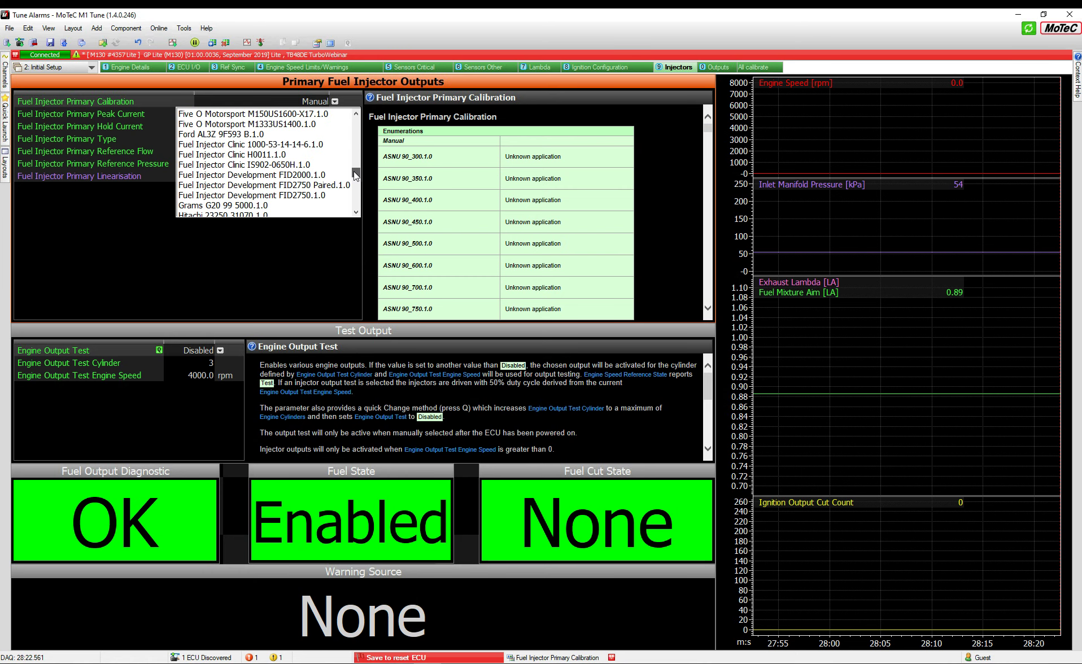
left_click(237, 155)
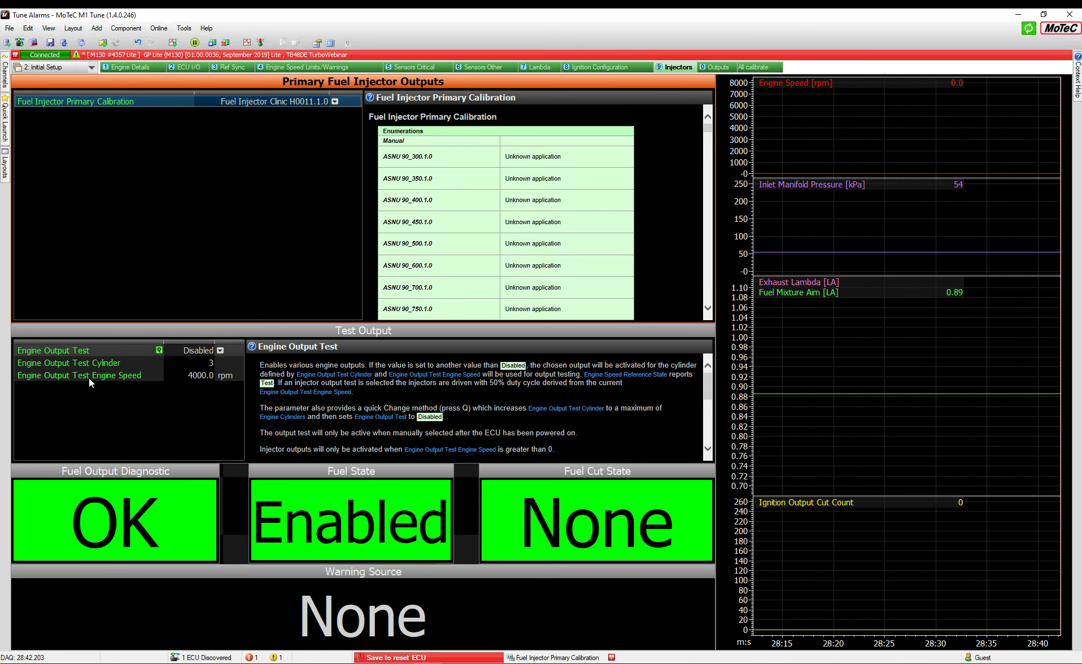
- Activate the Fuel Primary engine output test and set its test engine speed to 1000 rpm
left_click(220, 350)
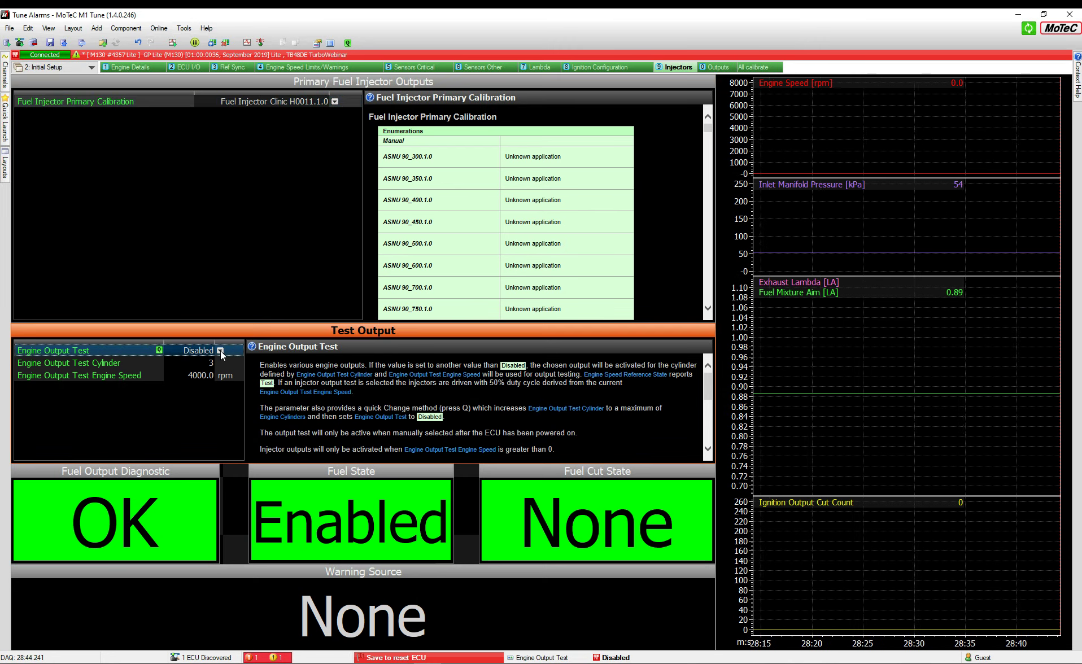
left_click(220, 350)
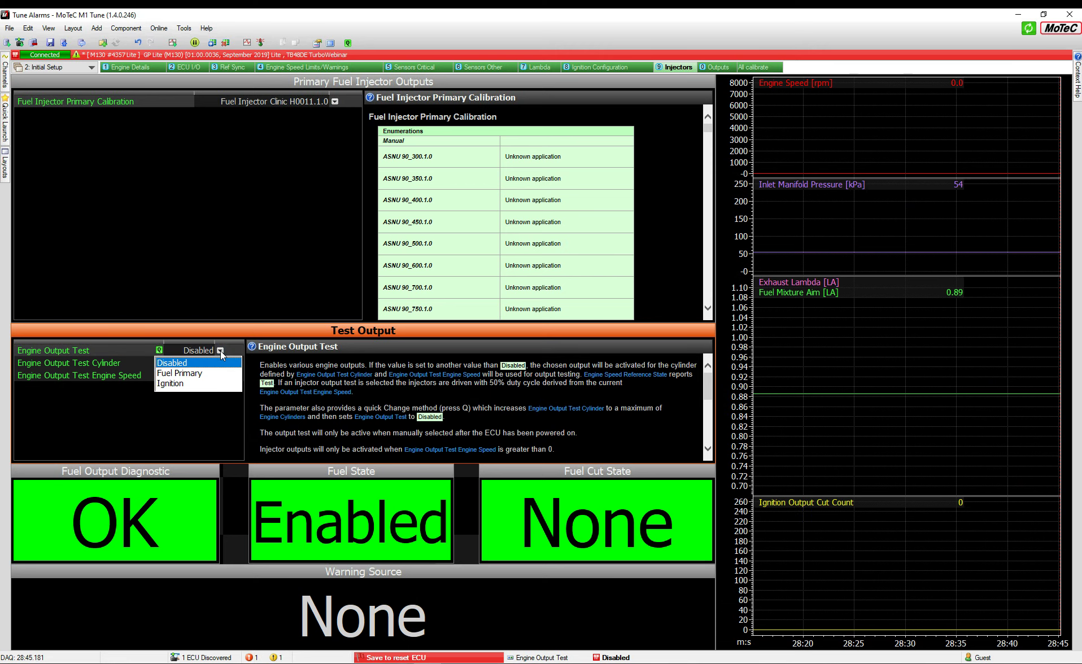
left_click(186, 373)
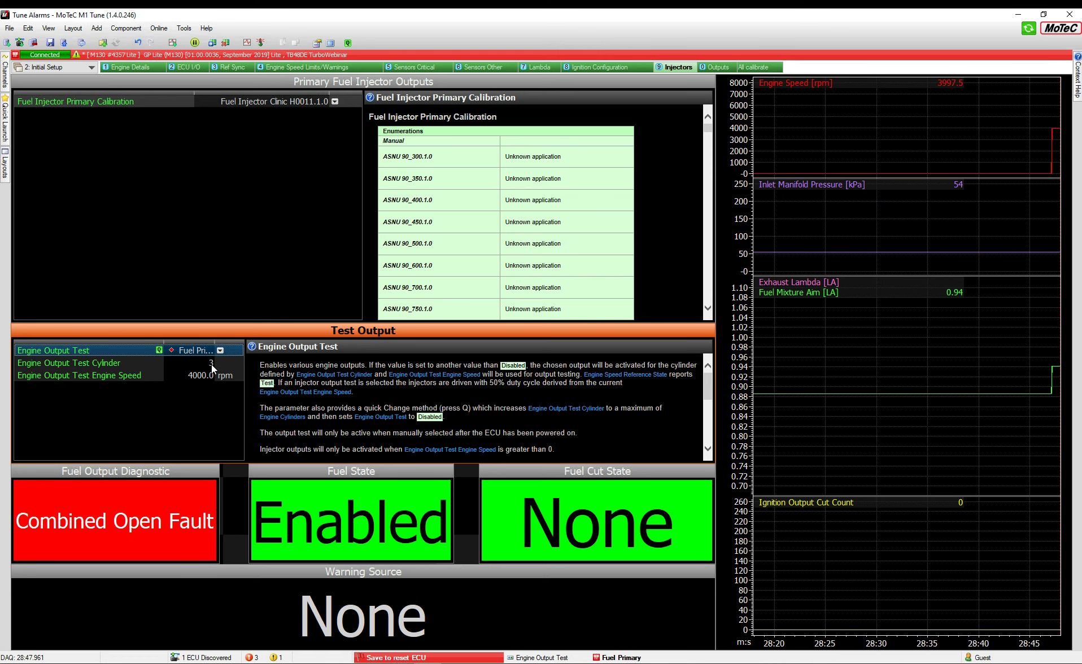
left_click(211, 364)
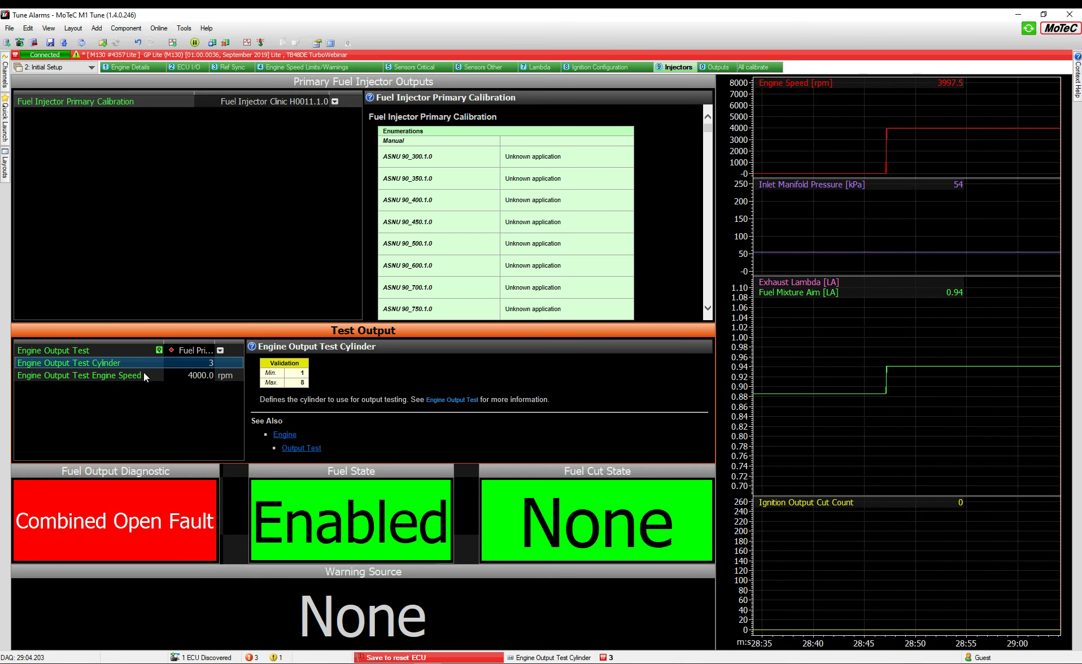
left_click(208, 374)
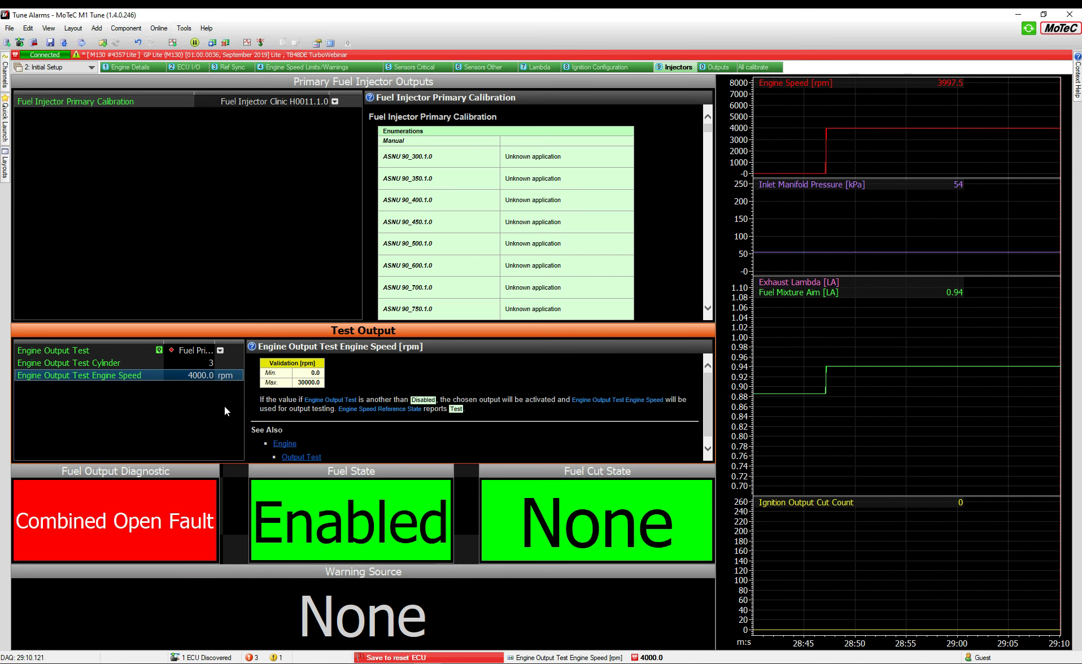
type("1000")
key("Return")
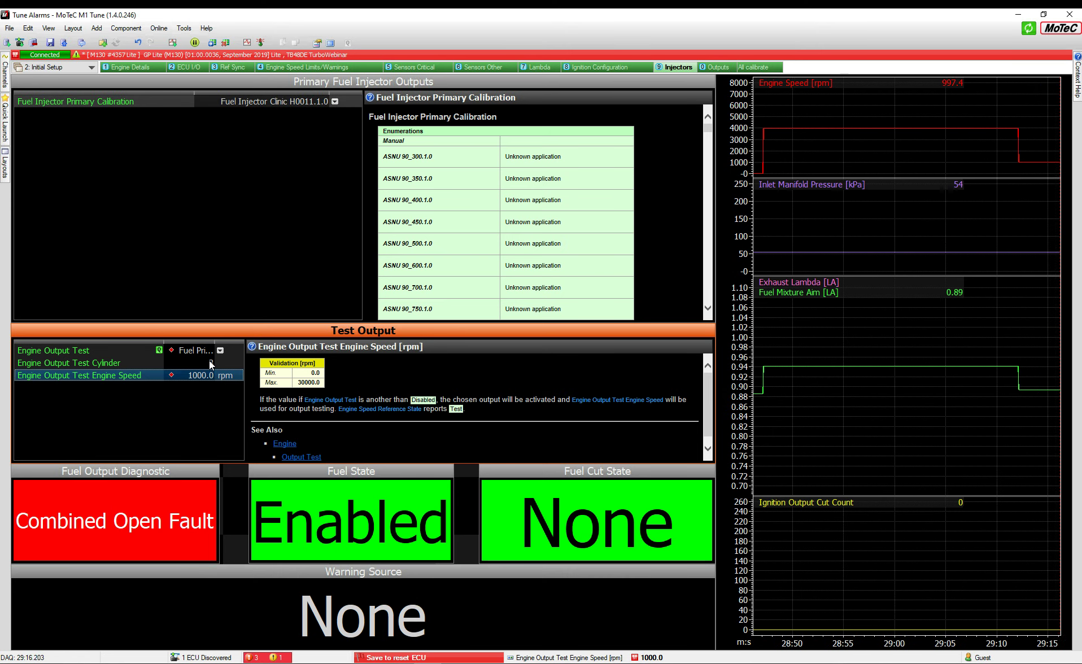
- Switch the output test to cylinder 1 and back to cylinder 3, then disable the engine output test
key("Up")
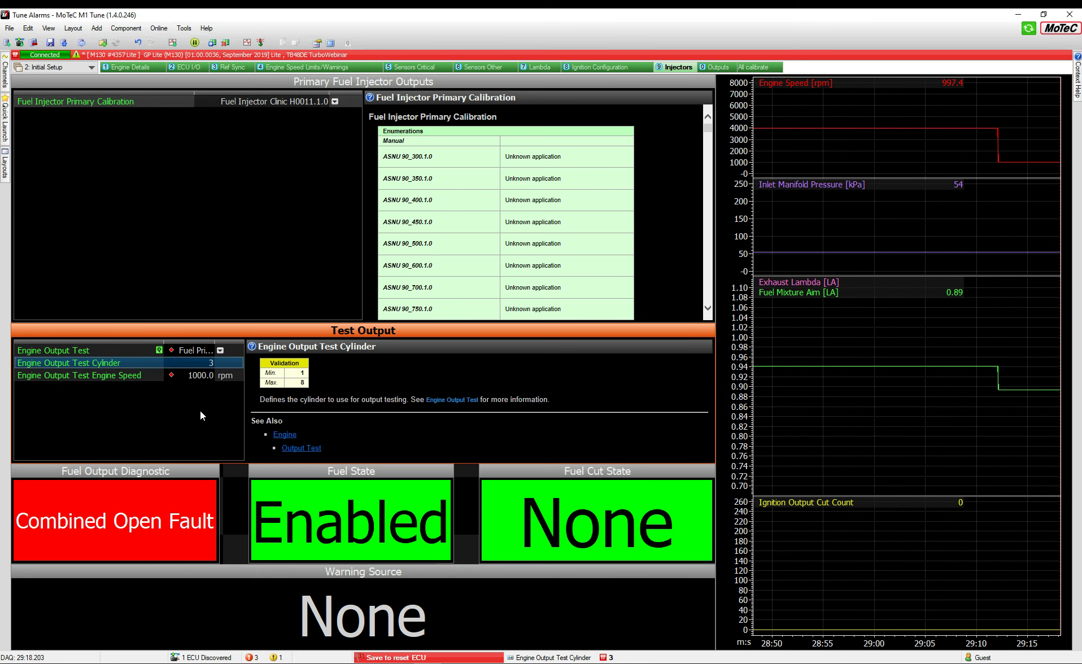
type("1")
key("Return")
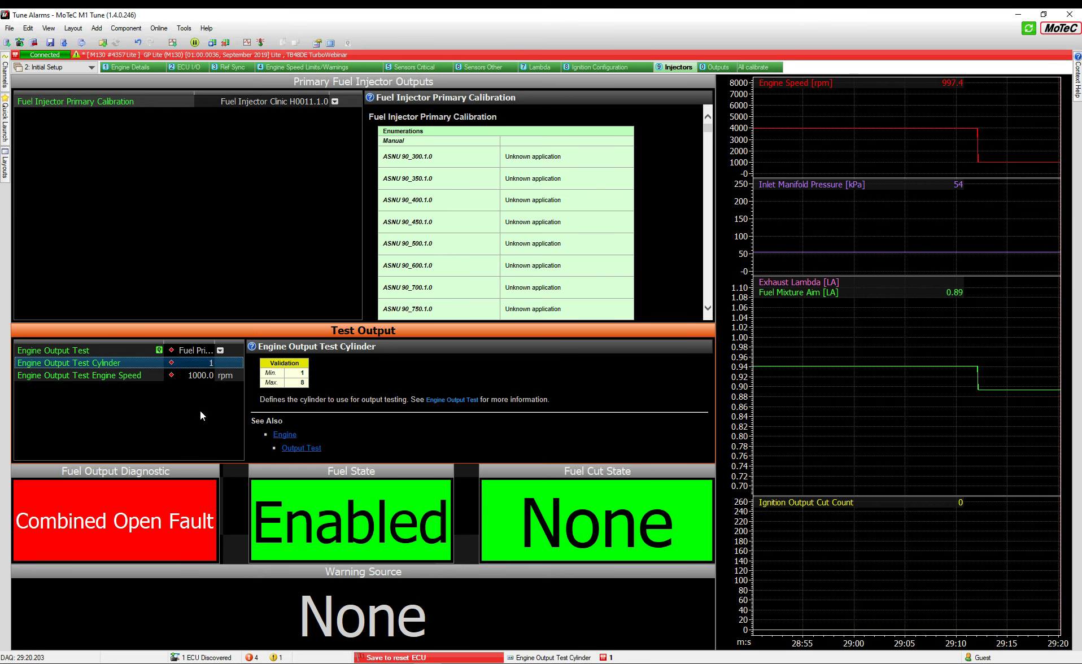
type("3")
key("Return")
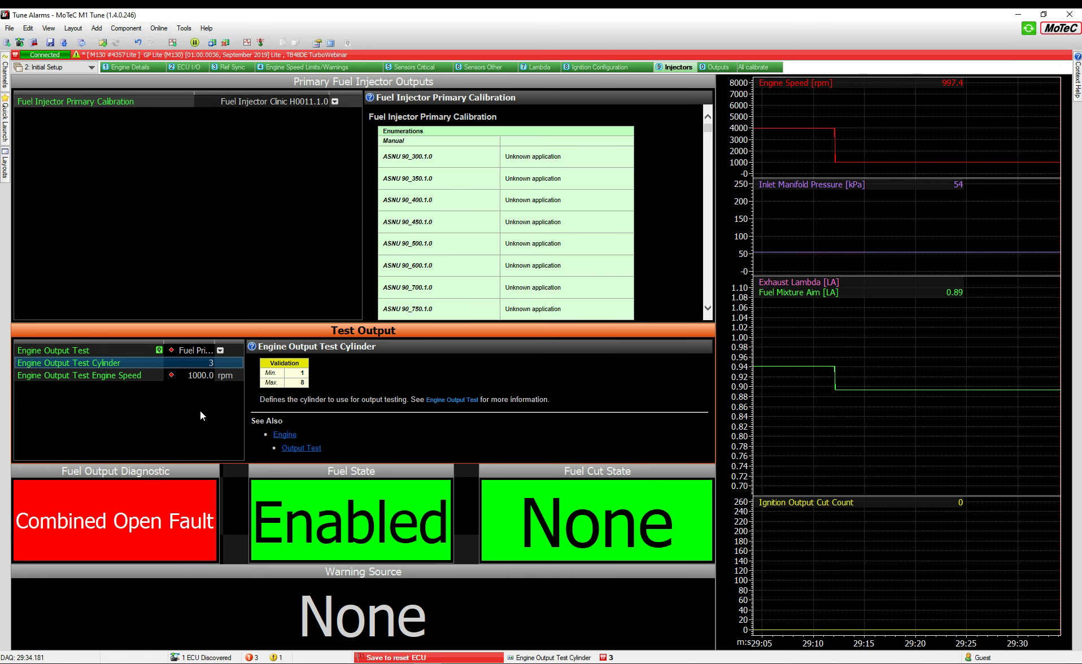
left_click(221, 350)
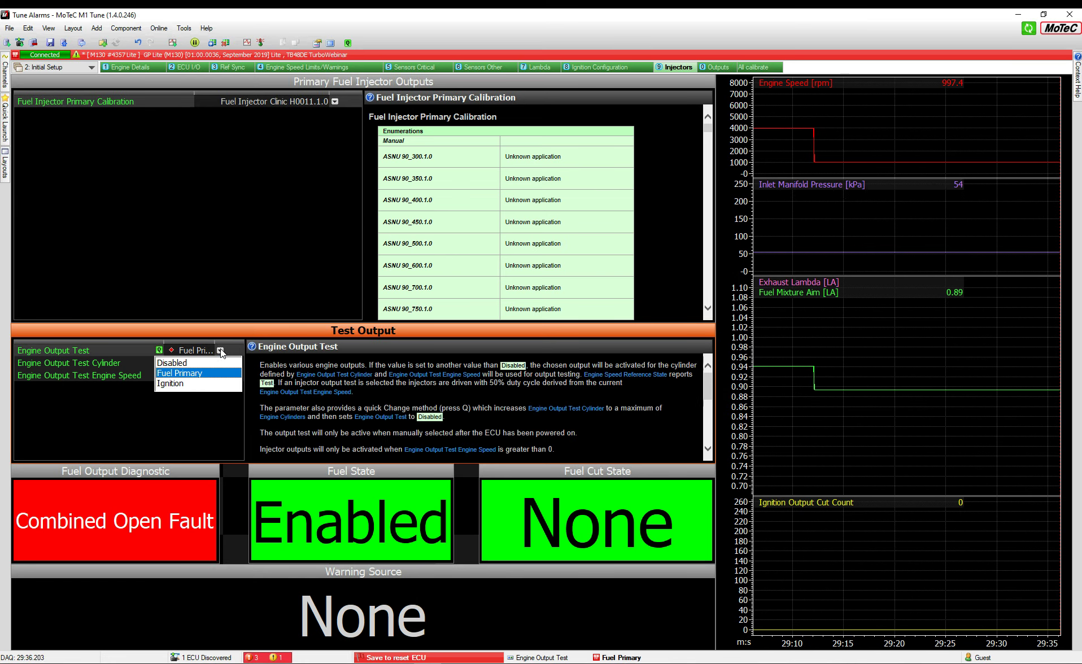
left_click(207, 362)
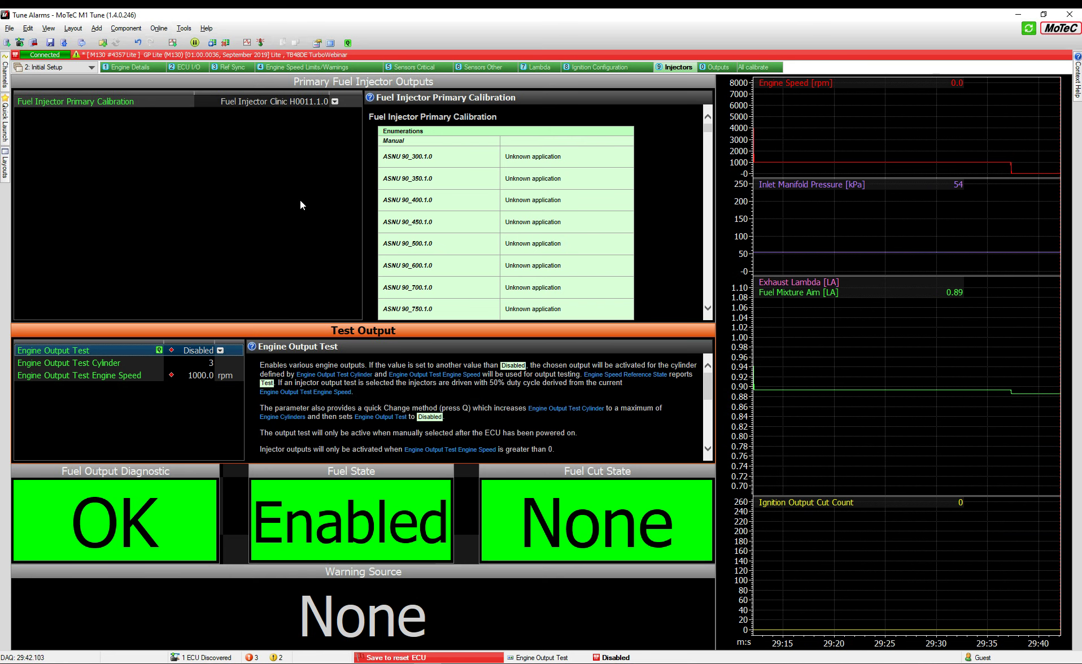
key("alt+Tab")
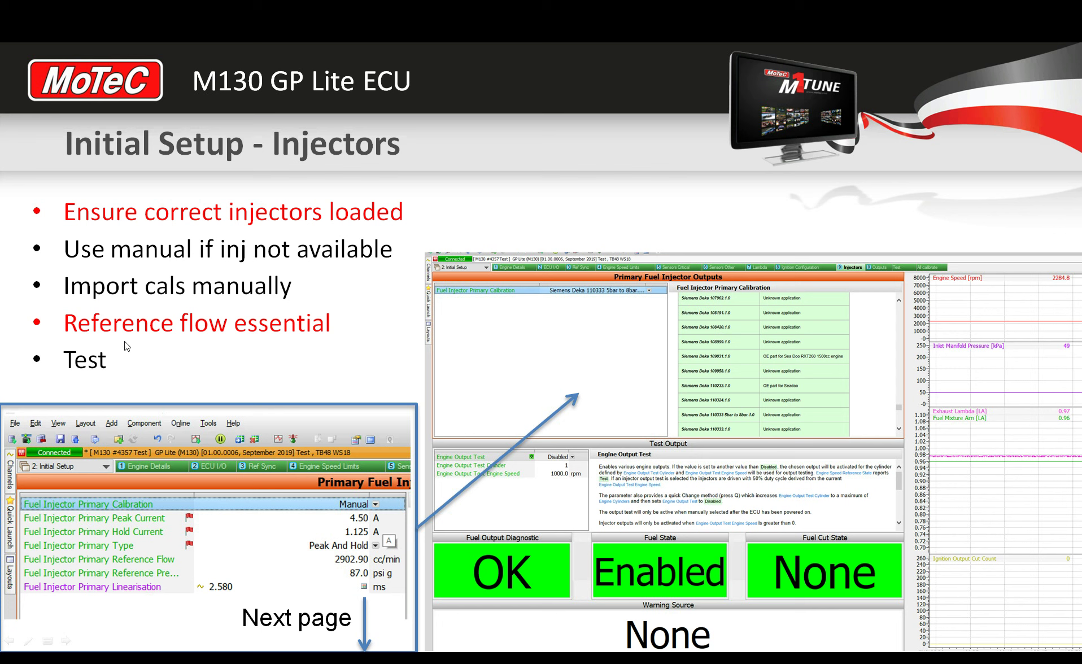
left_click(224, 278)
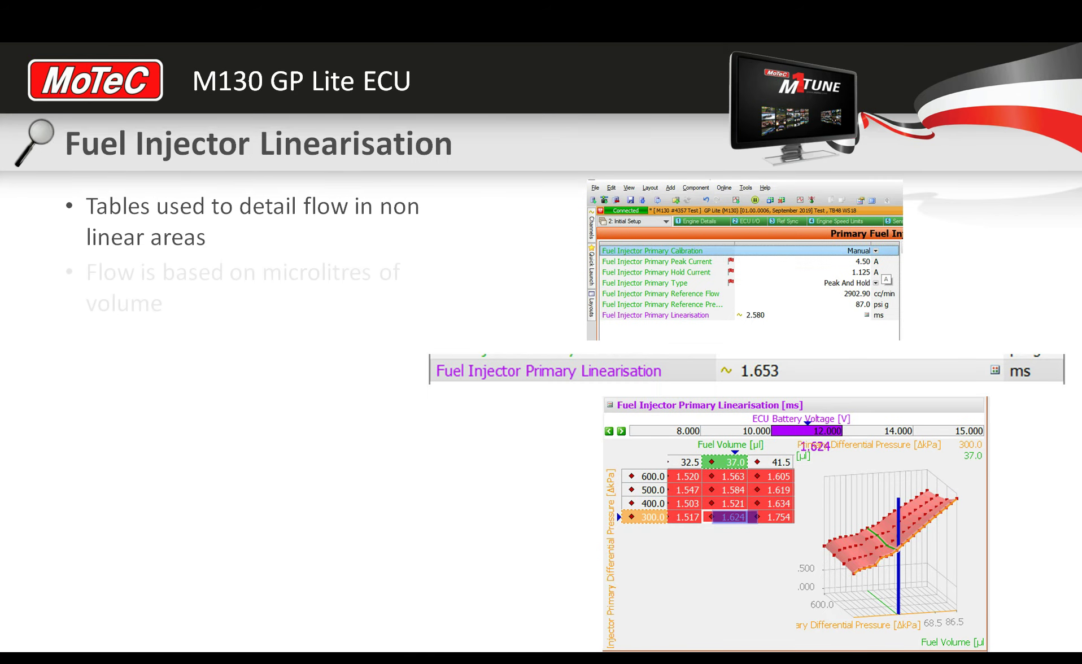
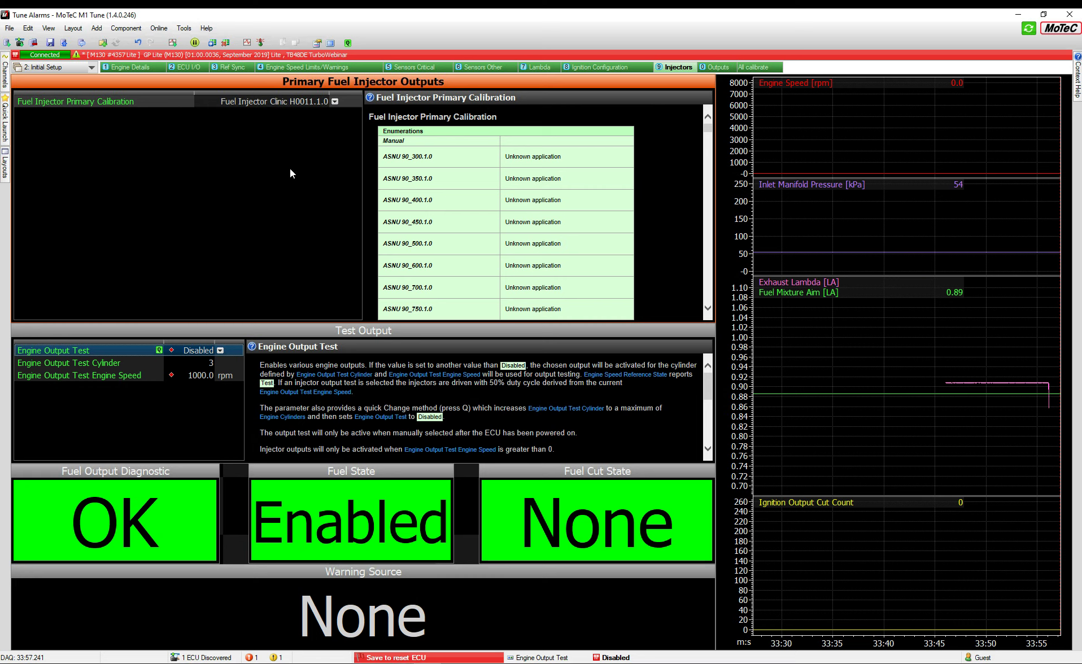
- Load the Fuel Injector Development FID2750 Paired.1.0 primary injector calibration, then switch the calibration to Manual to expose its values
left_click(335, 102)
left_click(336, 102)
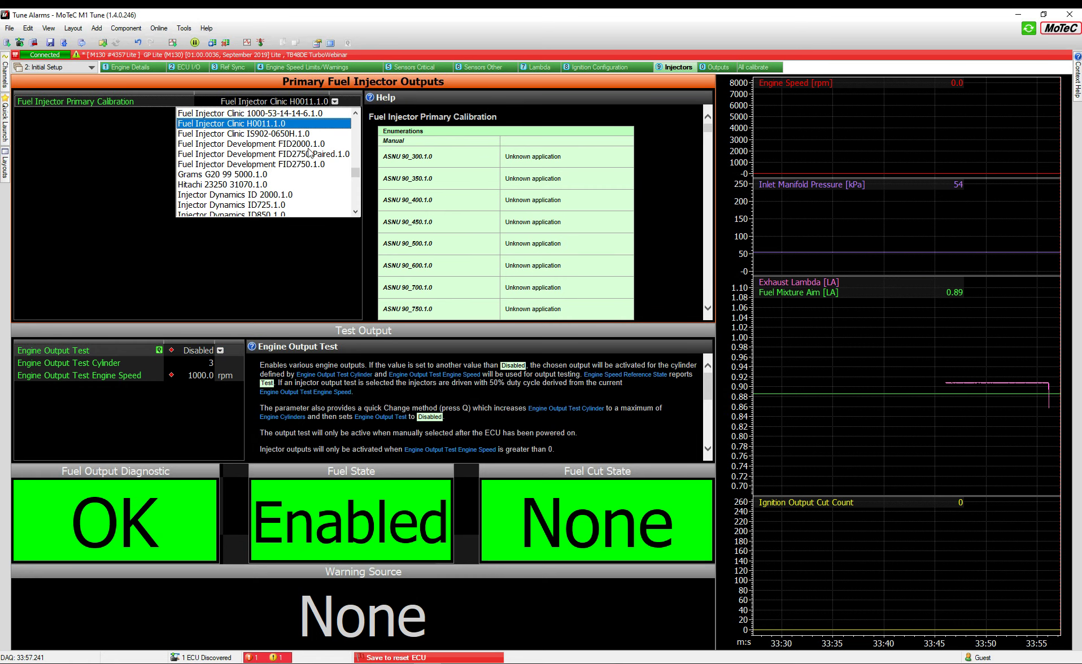
left_click(299, 156)
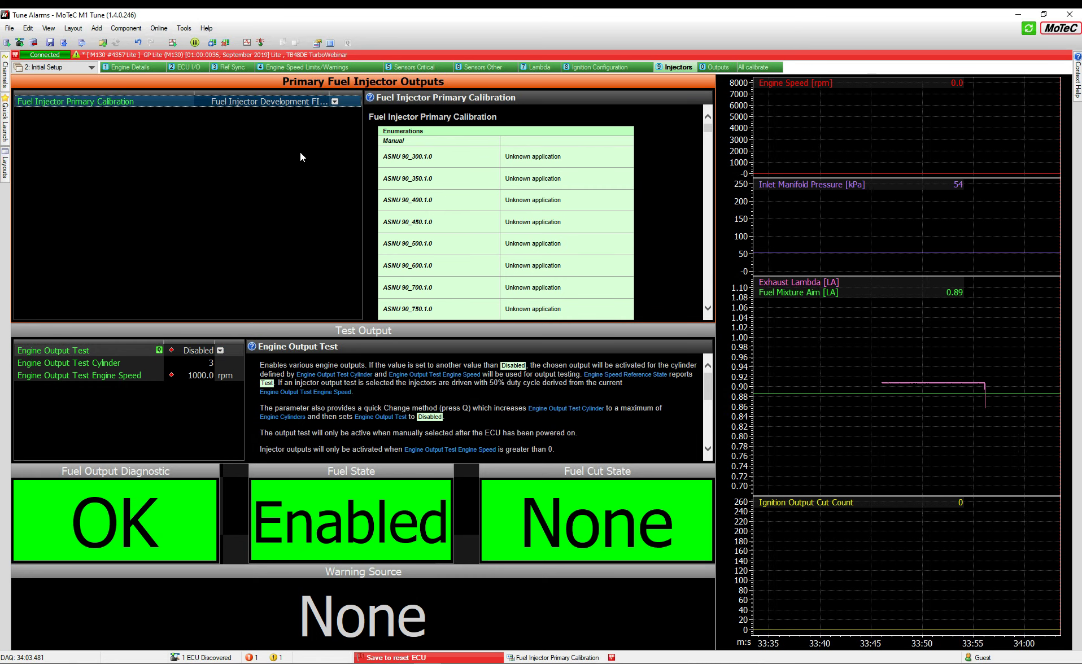
left_click(334, 102)
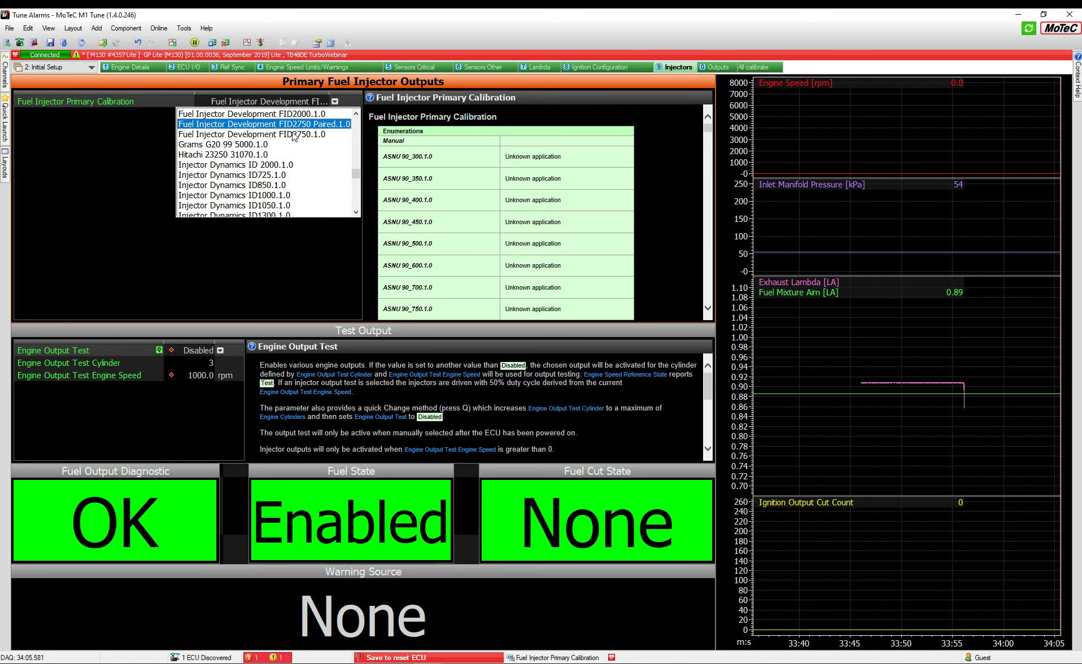
left_click_drag(357, 173, 357, 115)
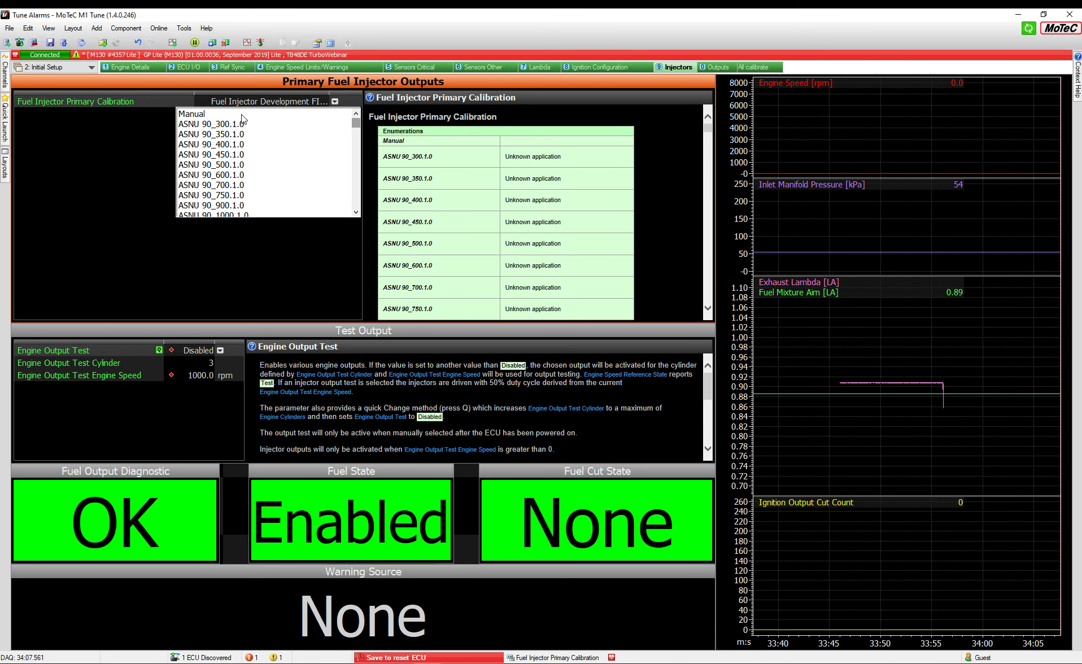
key("Escape")
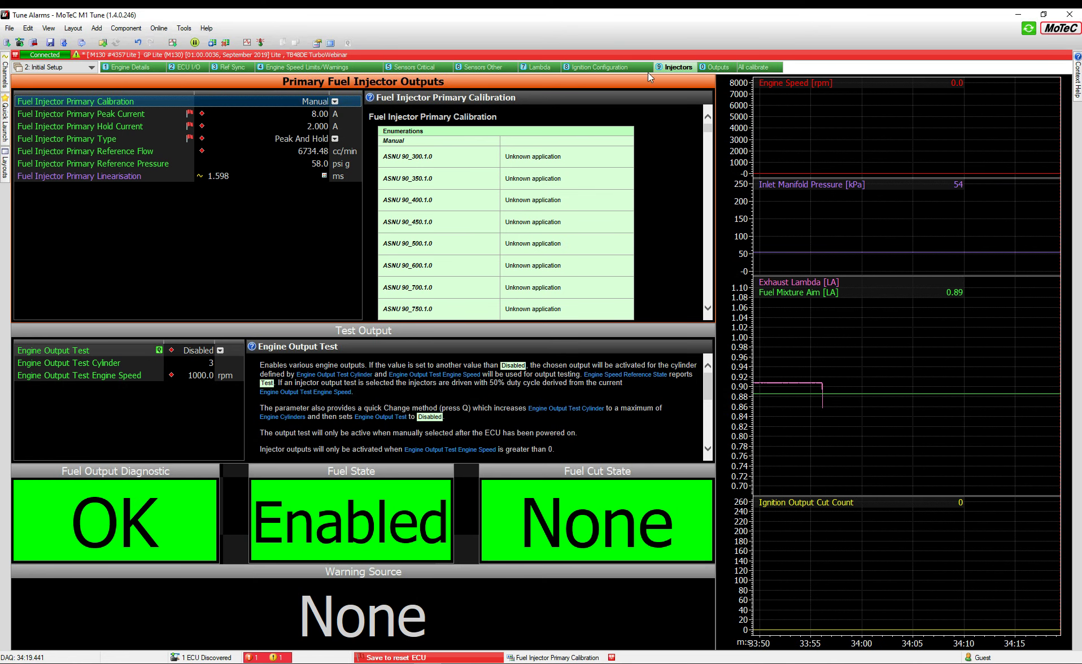
- Bring up the Outputs worksheet, save the calibration changes to the ECU and accept the required reset
left_click(716, 67)
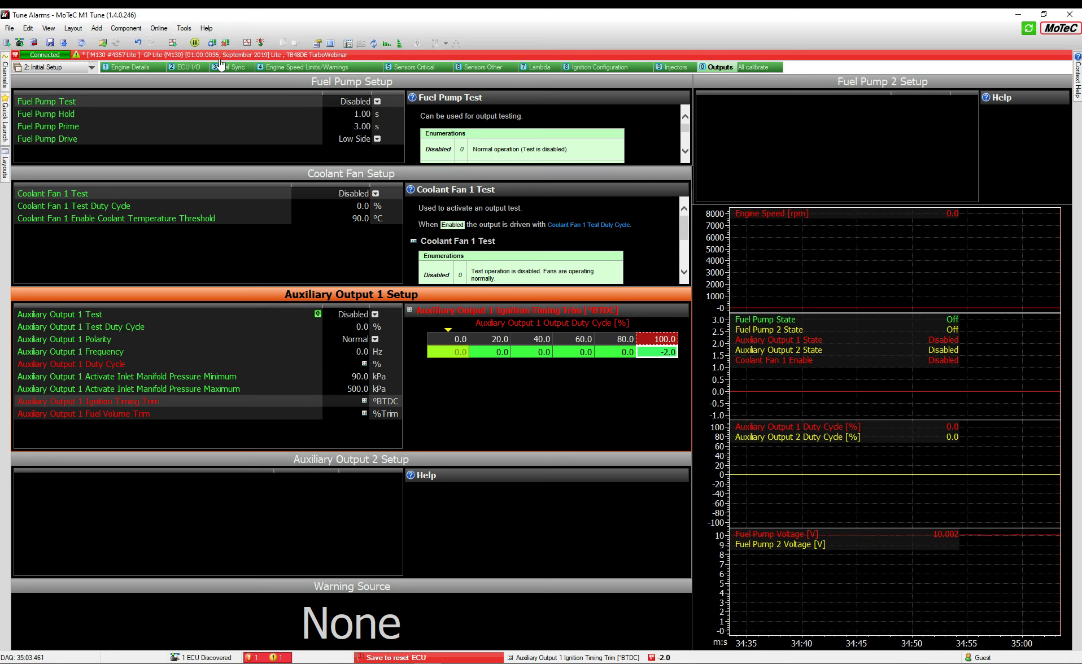
left_click(266, 144)
key("ctrl+s")
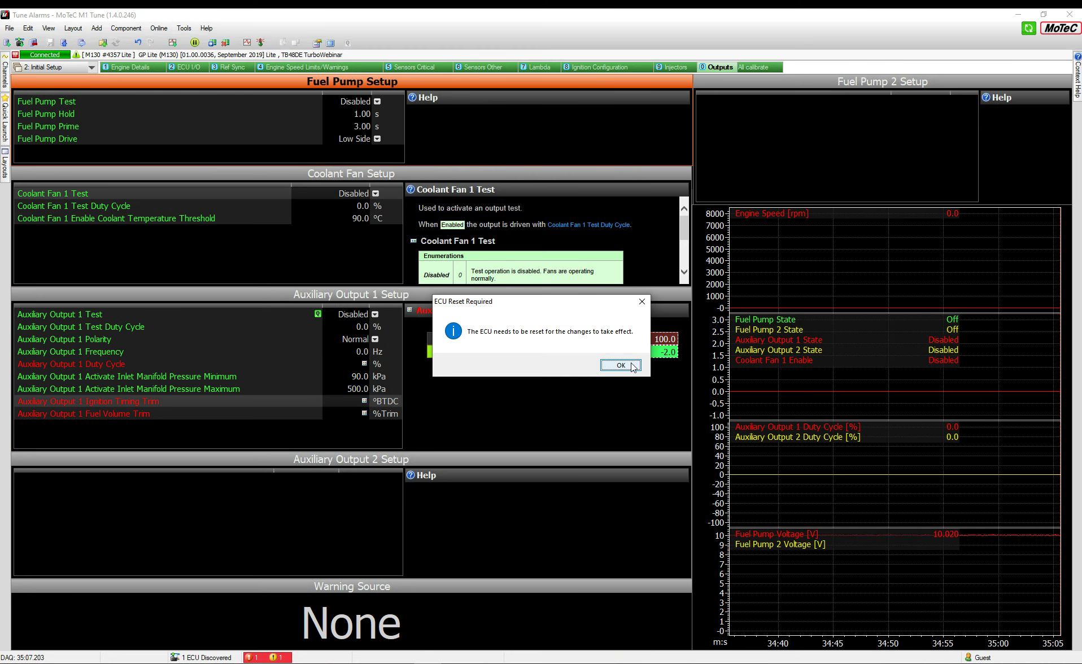
left_click(631, 364)
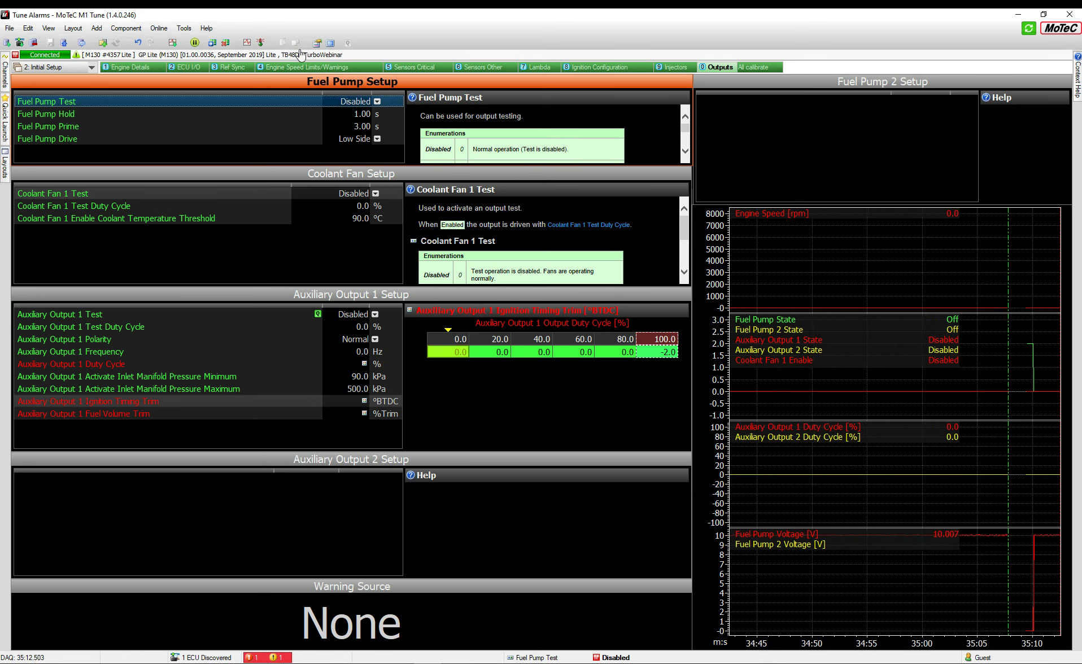
- Filter the Input/Output Resources by "cool" and examine the pin options available for the Coolant Pump Output Resource
left_click(185, 29)
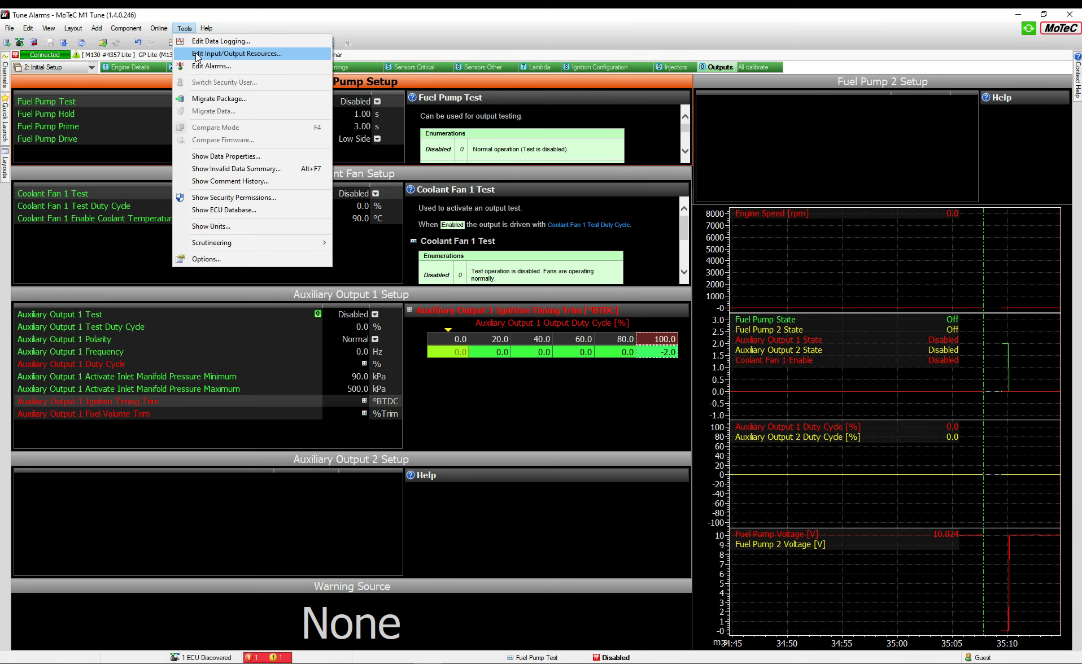
left_click(256, 55)
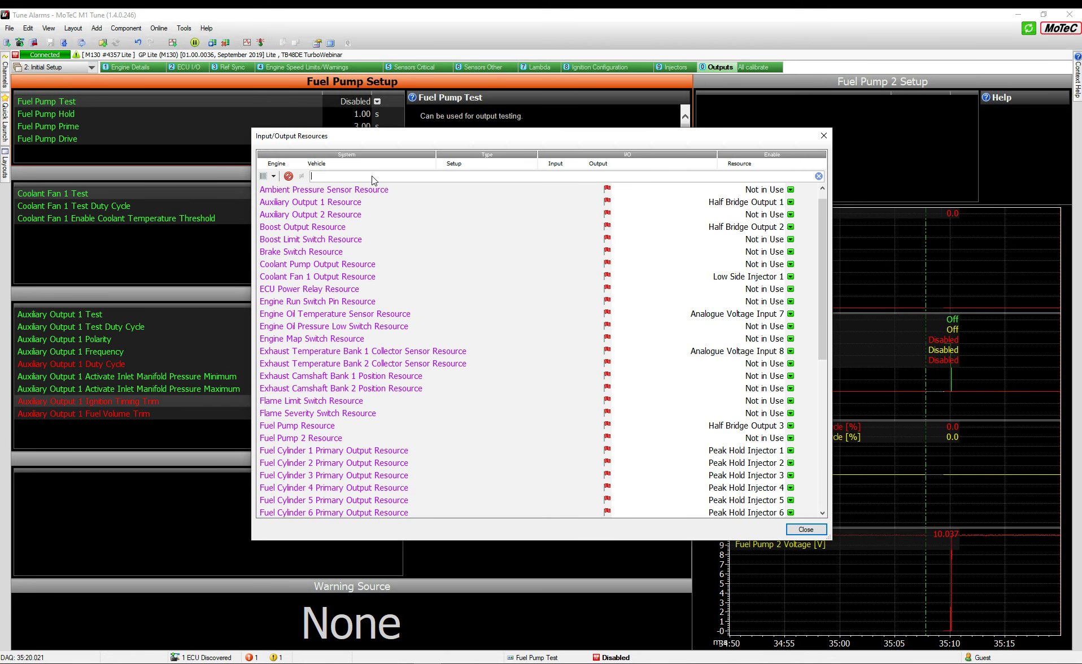
type("cool")
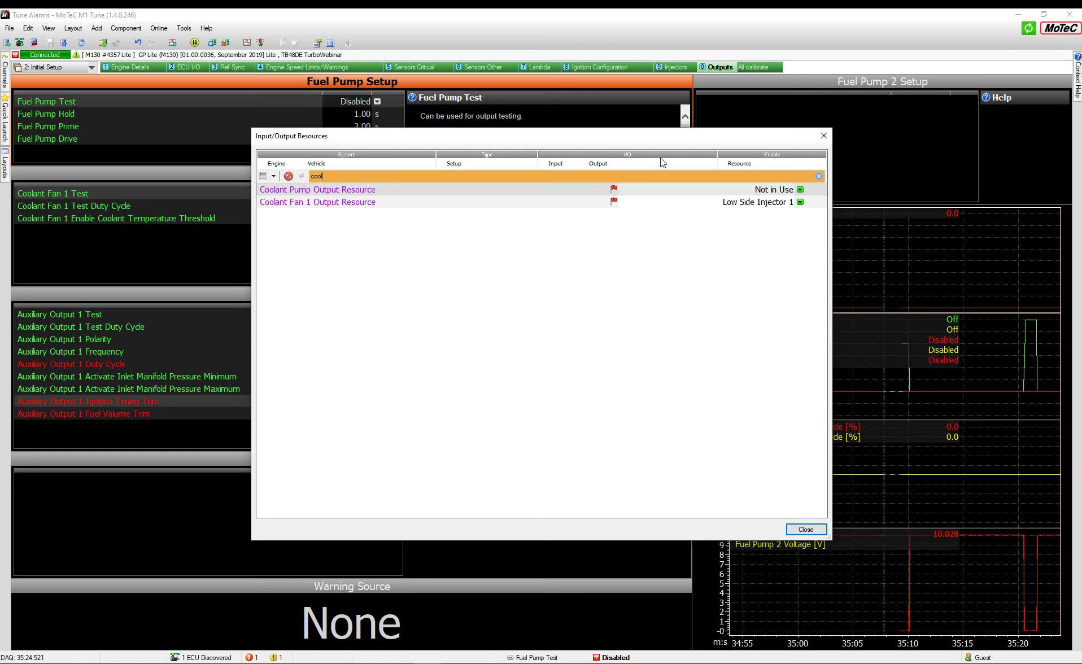
left_click(800, 190)
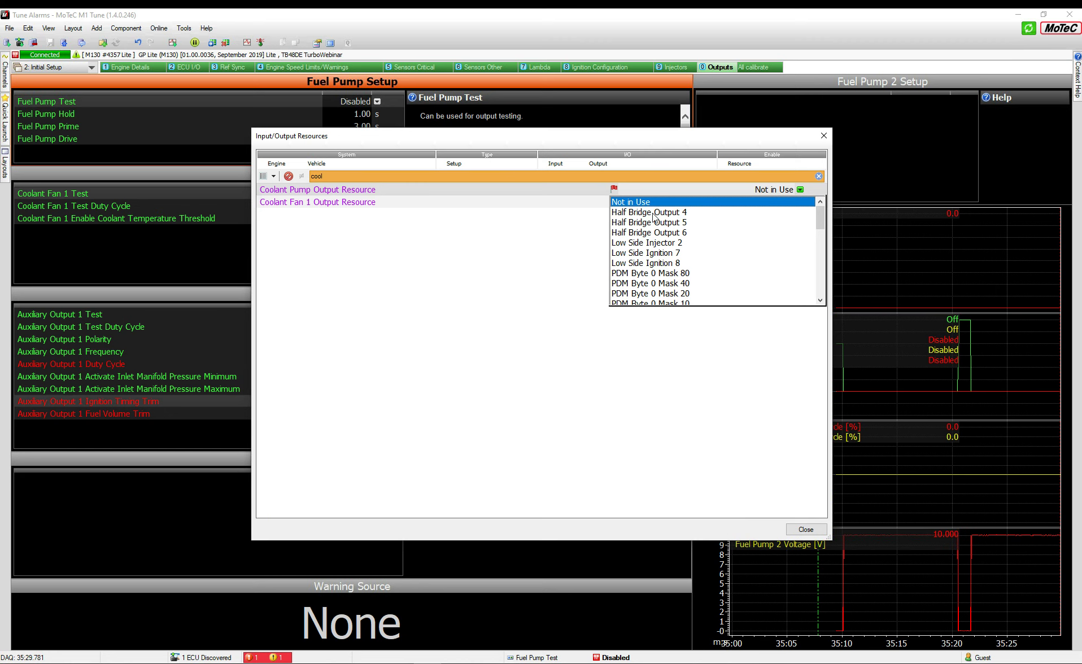
left_click(540, 189)
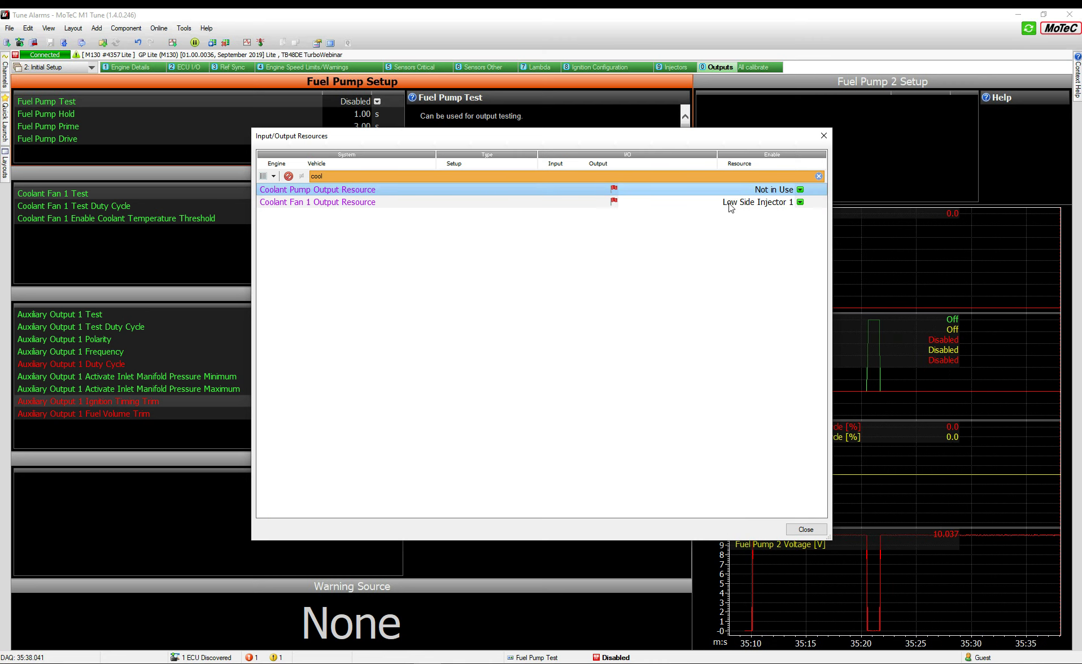
left_click(813, 532)
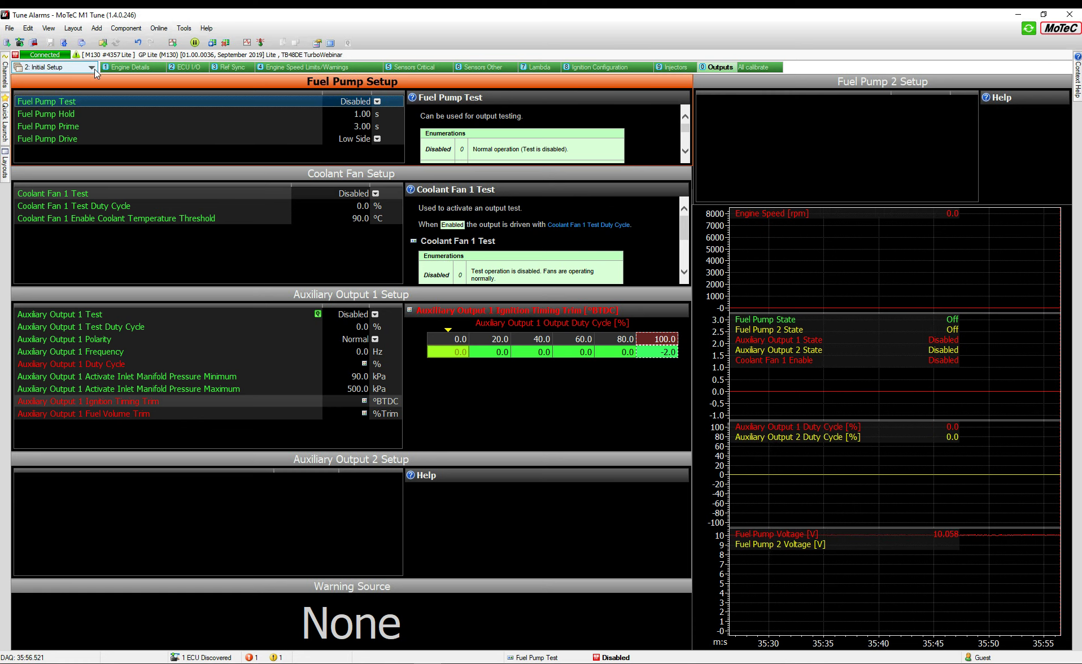
- Review the Brake Switch Resource's input options in the ECU I/O worksheet, then return to the Outputs worksheet
left_click(185, 66)
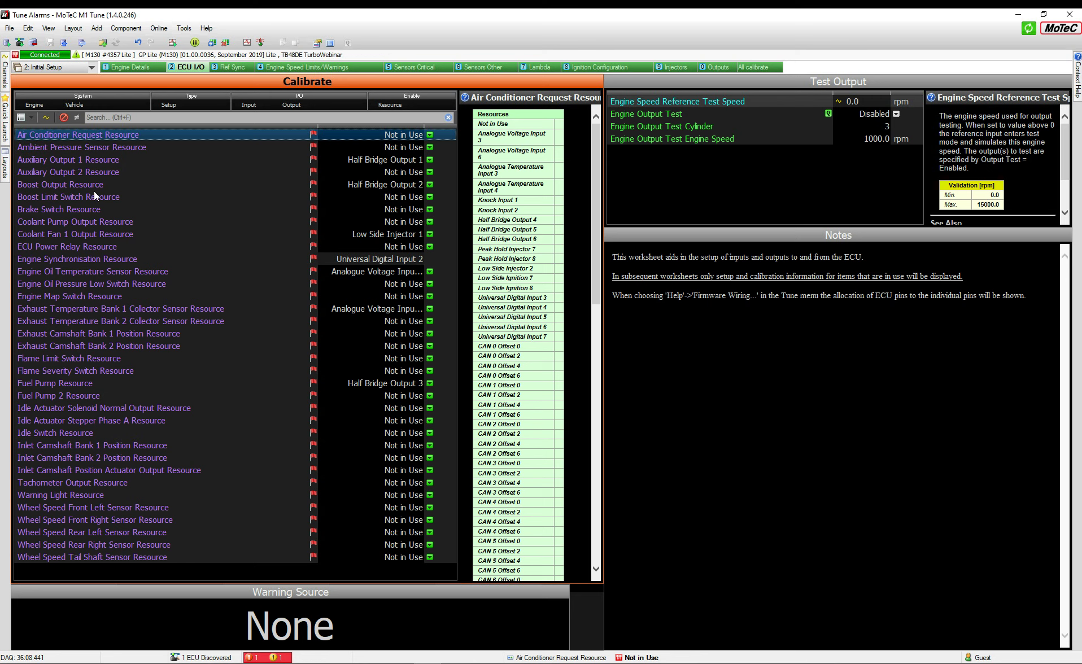
left_click(83, 210)
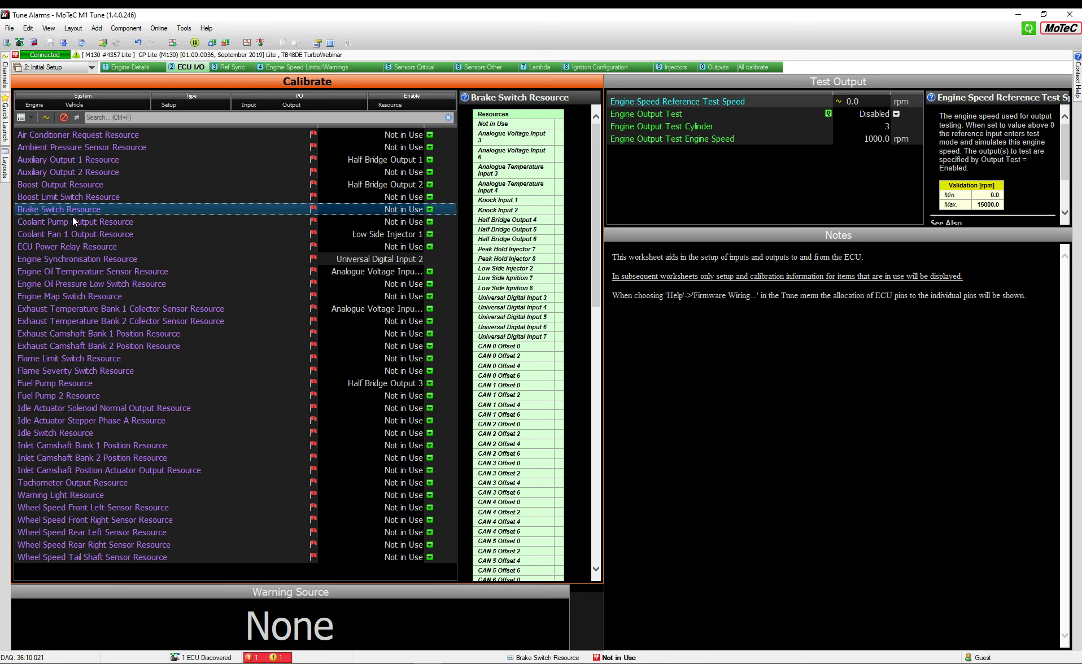
left_click(430, 210)
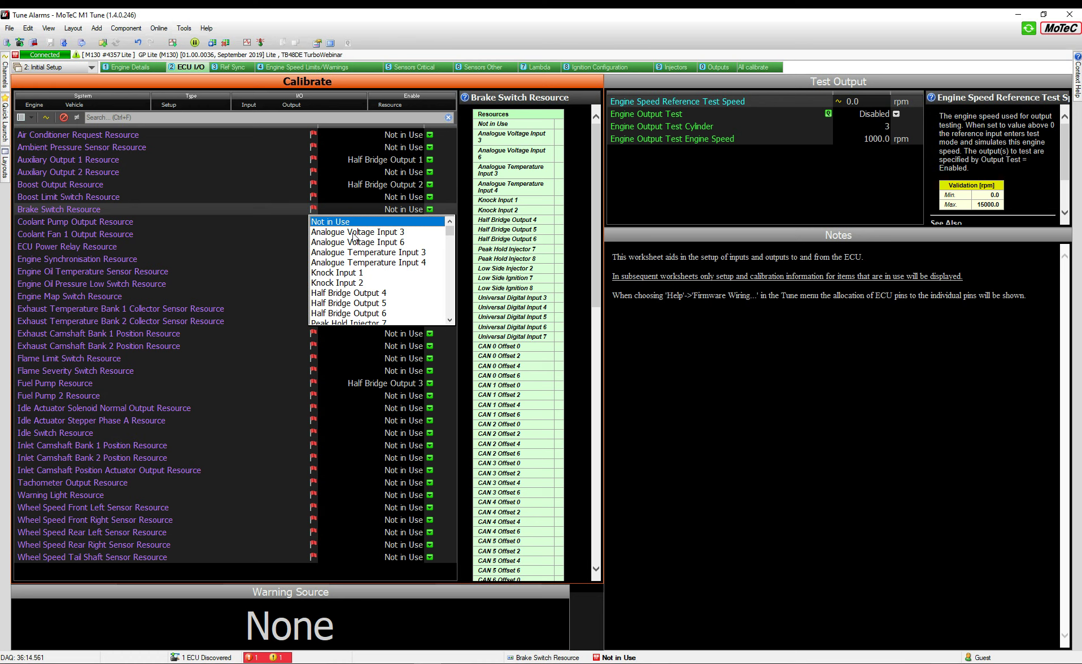
left_click(153, 211)
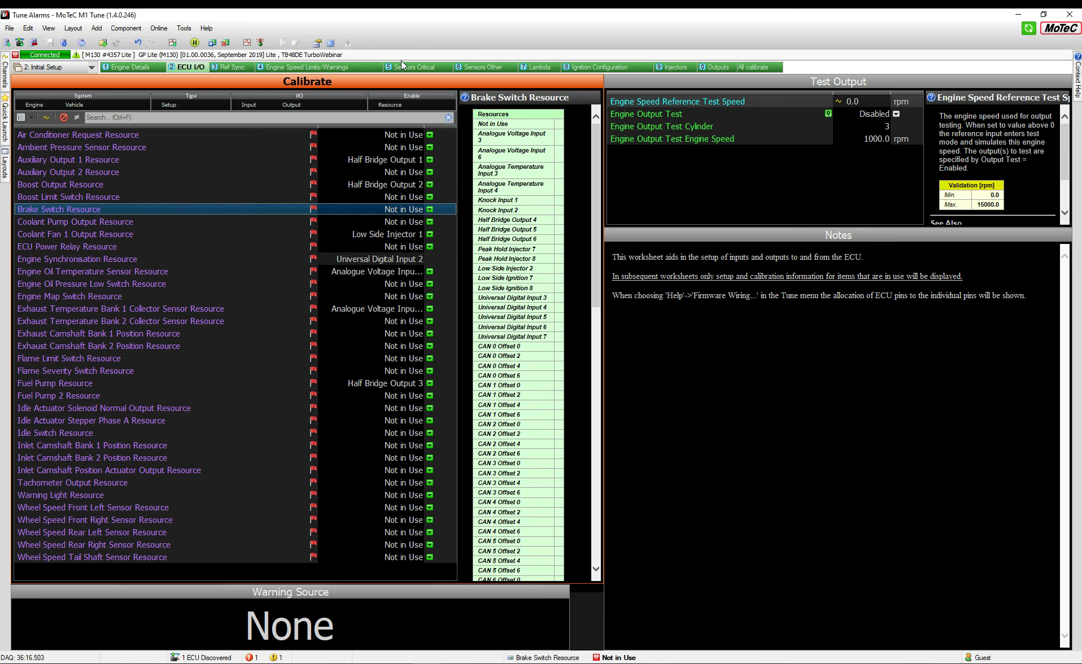
left_click(712, 67)
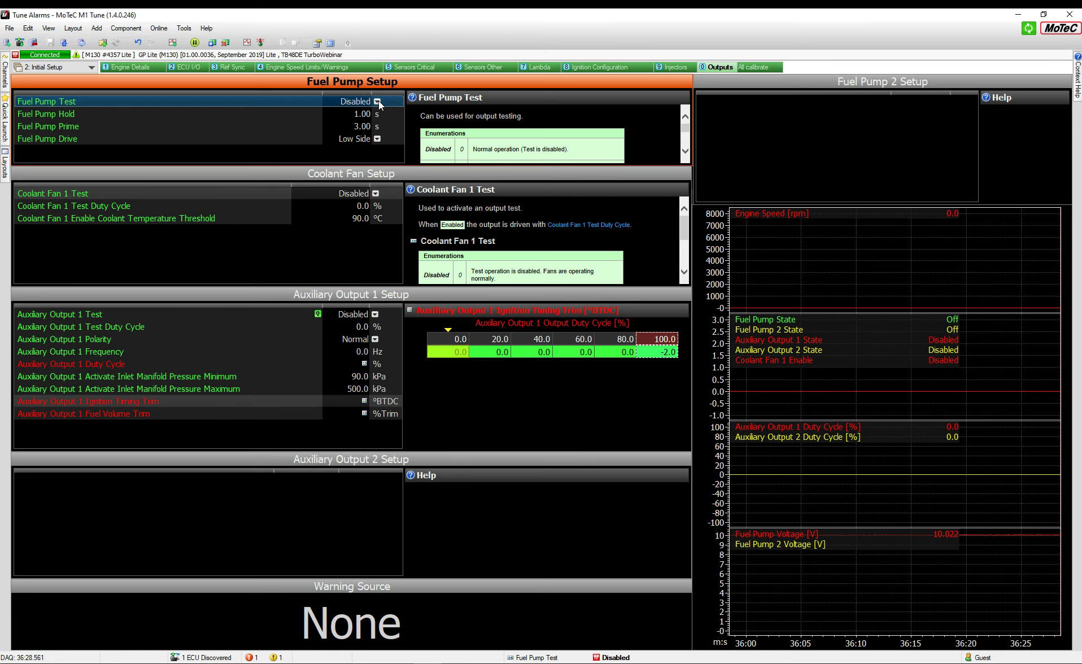
- Review the Fuel Pump Hold and Fuel Pump Prime settings and their help descriptions
left_click(373, 115)
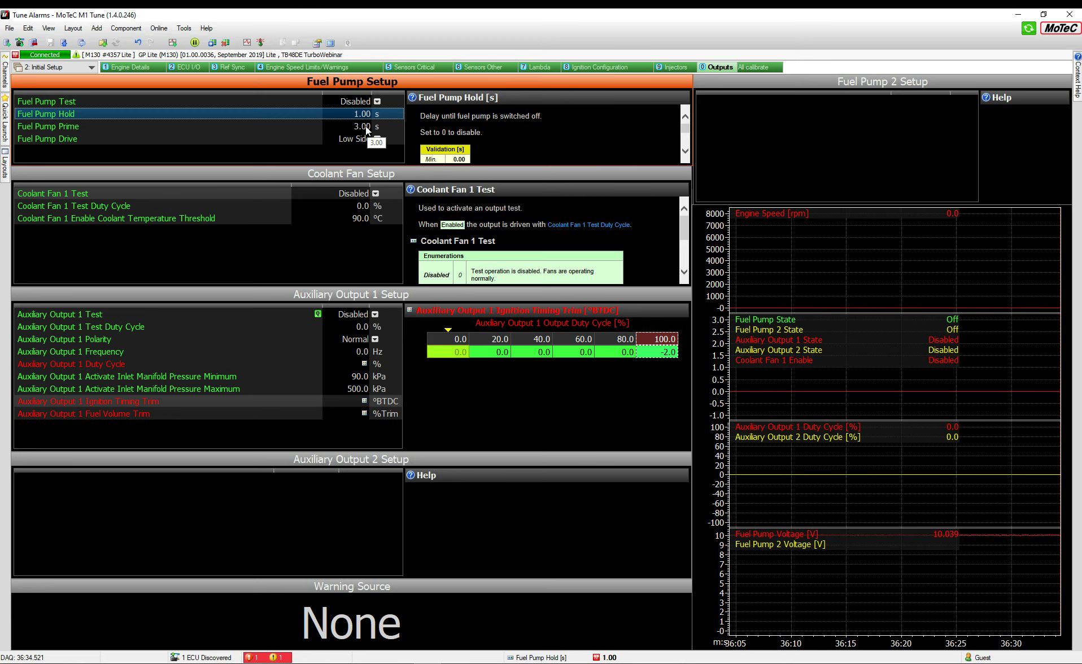
left_click(367, 127)
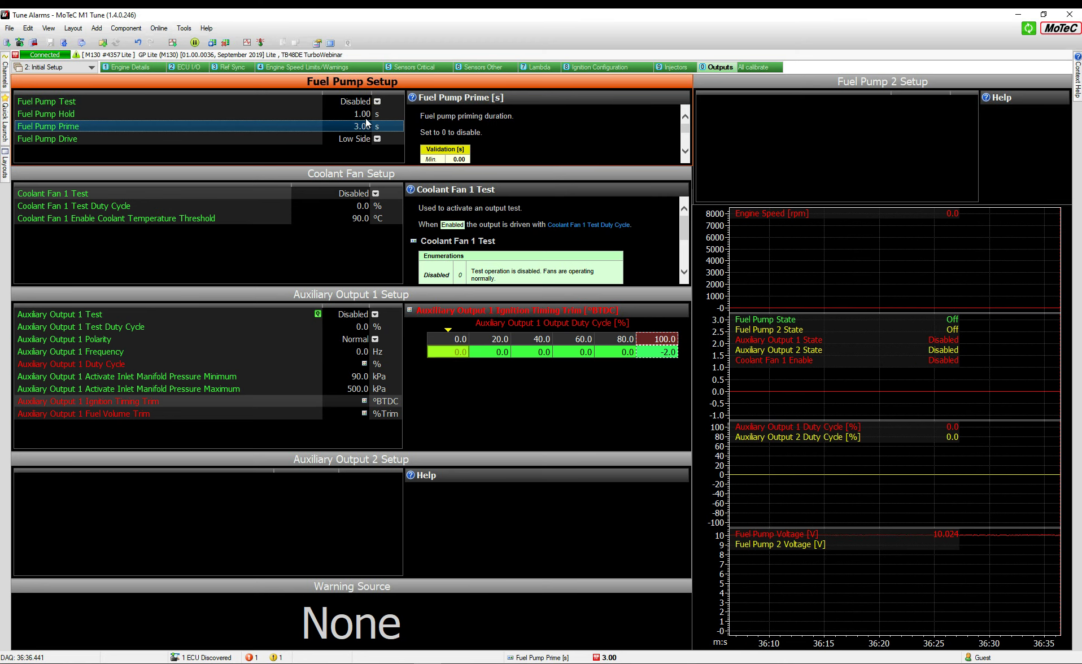
left_click(364, 114)
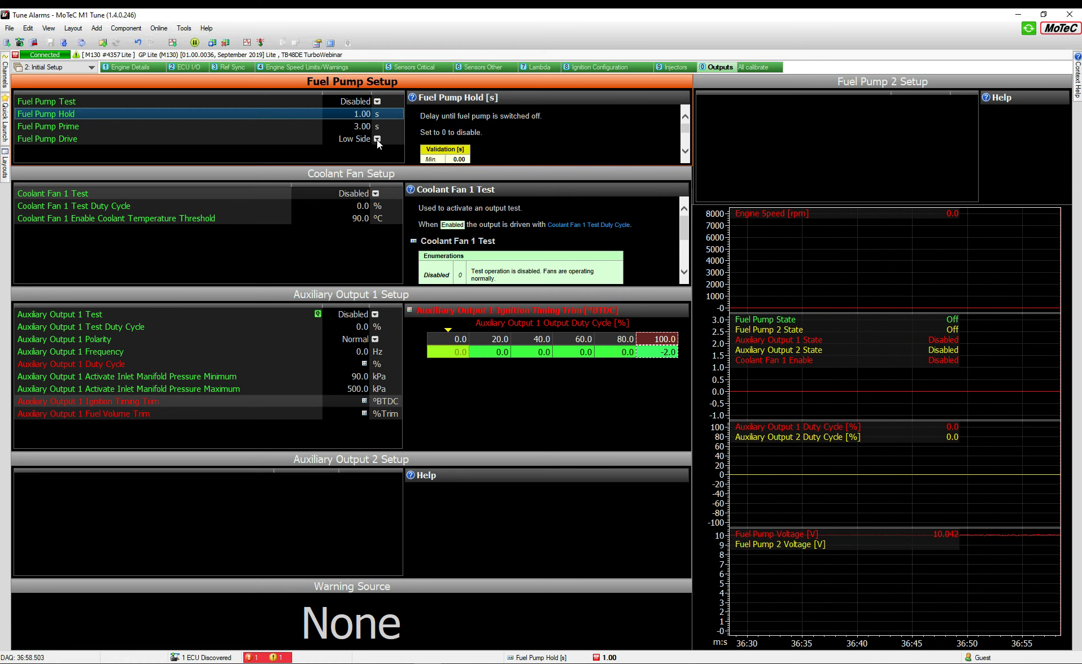
- Switch the Fuel Pump Drive to High Side, then set it back to Low Side
left_click(378, 139)
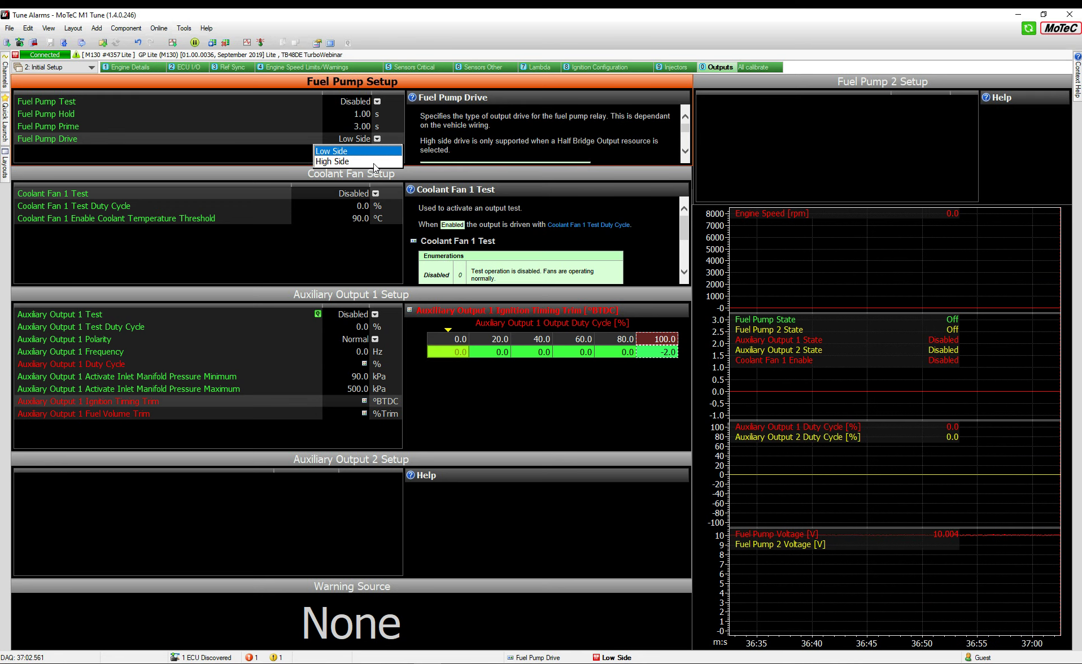
left_click(374, 162)
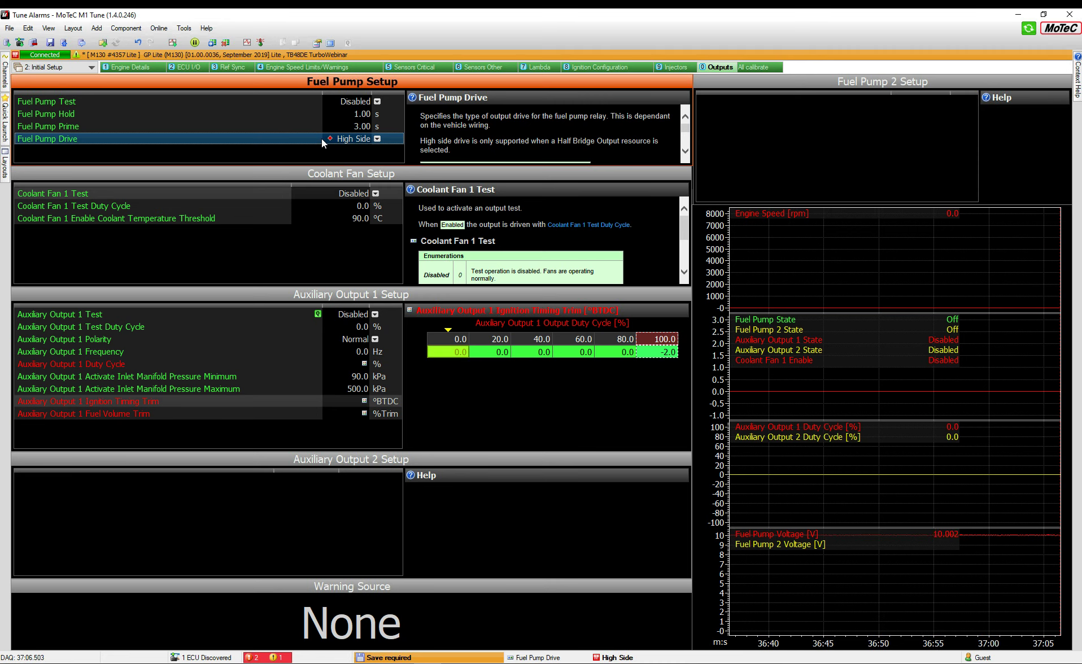
left_click(377, 138)
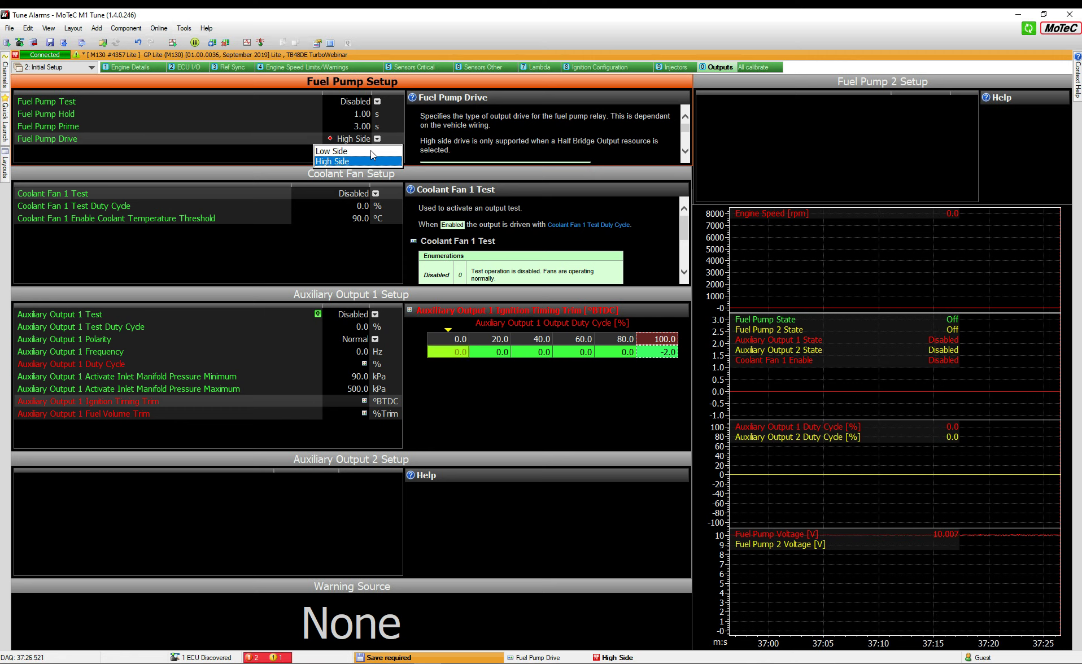
left_click(370, 150)
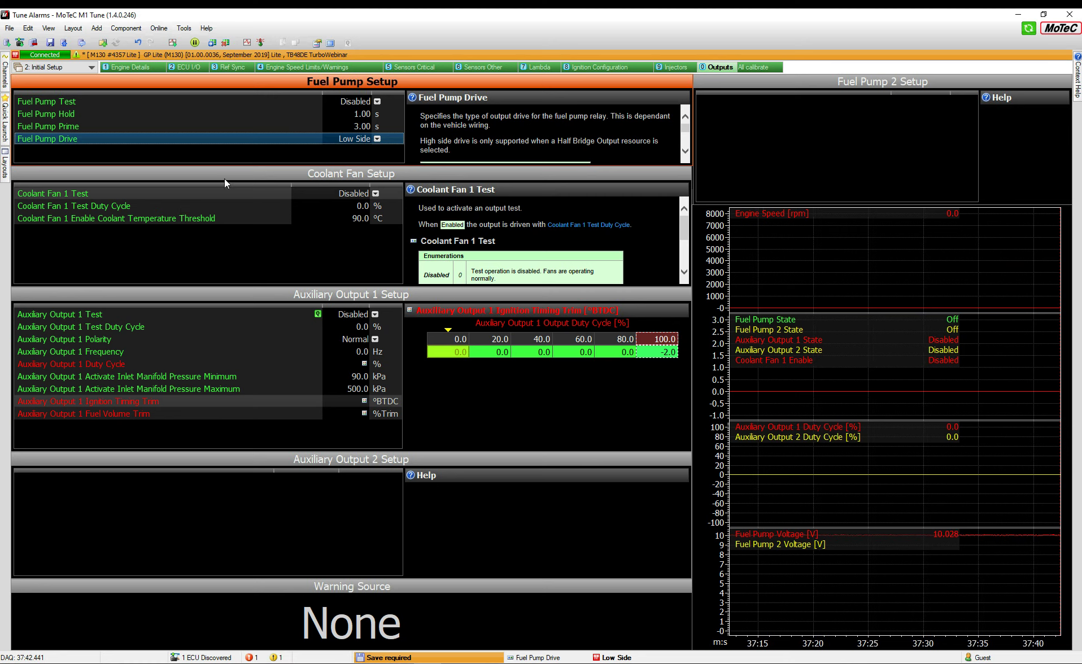
- Test the fuel pump output by enabling Fuel Pump Test briefly, then disabling it again
left_click(377, 101)
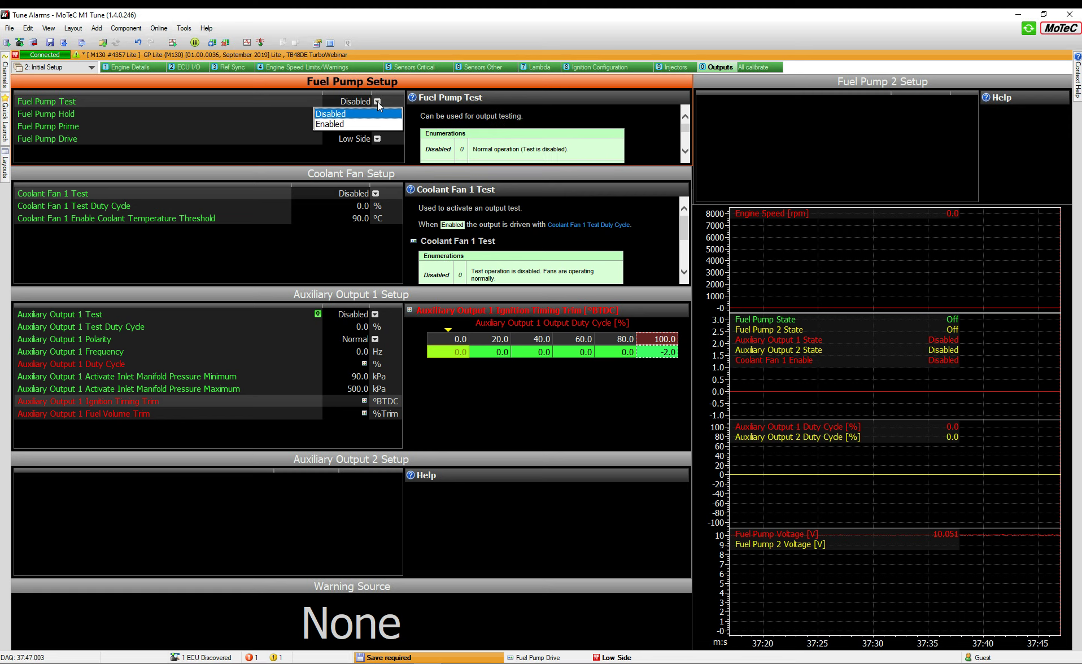
left_click(354, 124)
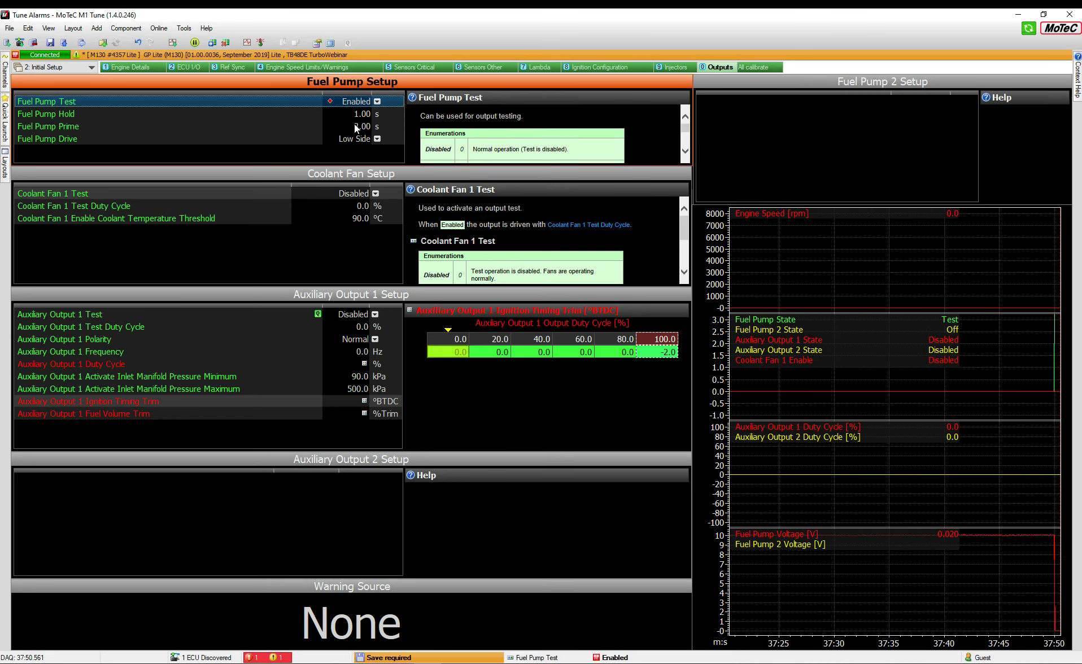
left_click(377, 102)
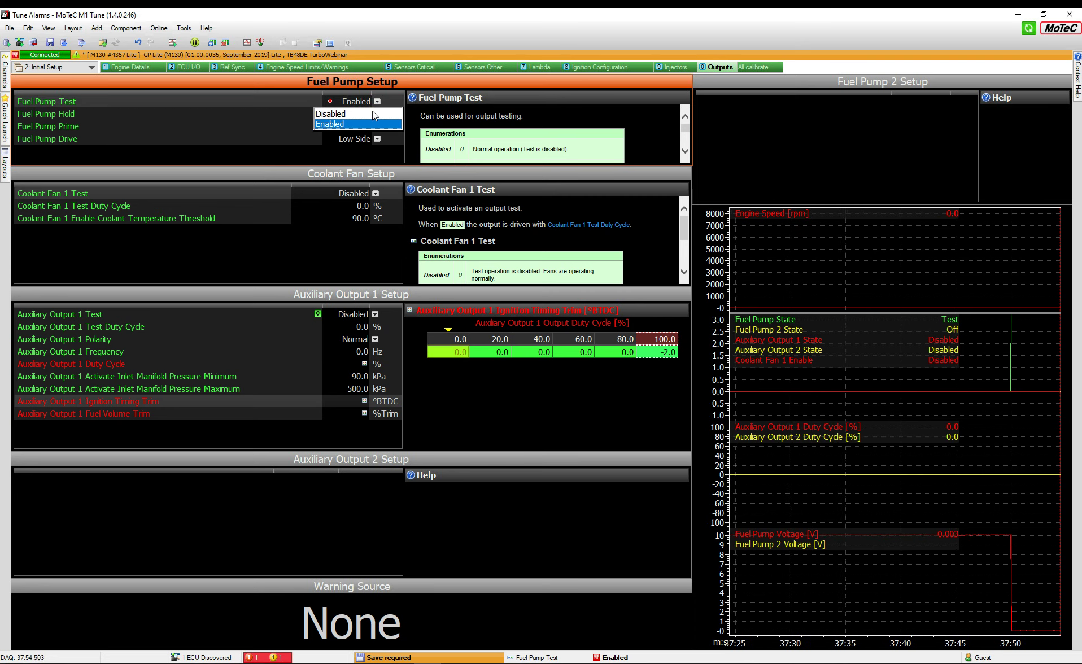
left_click(372, 115)
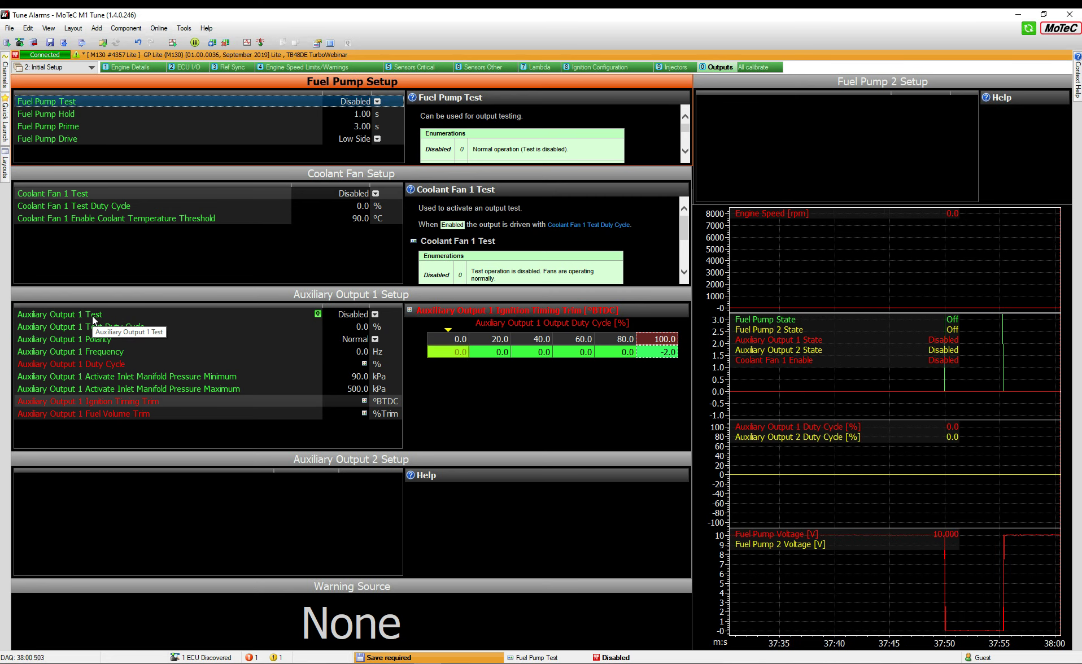
- Review the Auxiliary Output 1 Test Duty Cycle, Polarity and Frequency settings with their help descriptions
left_click(324, 326)
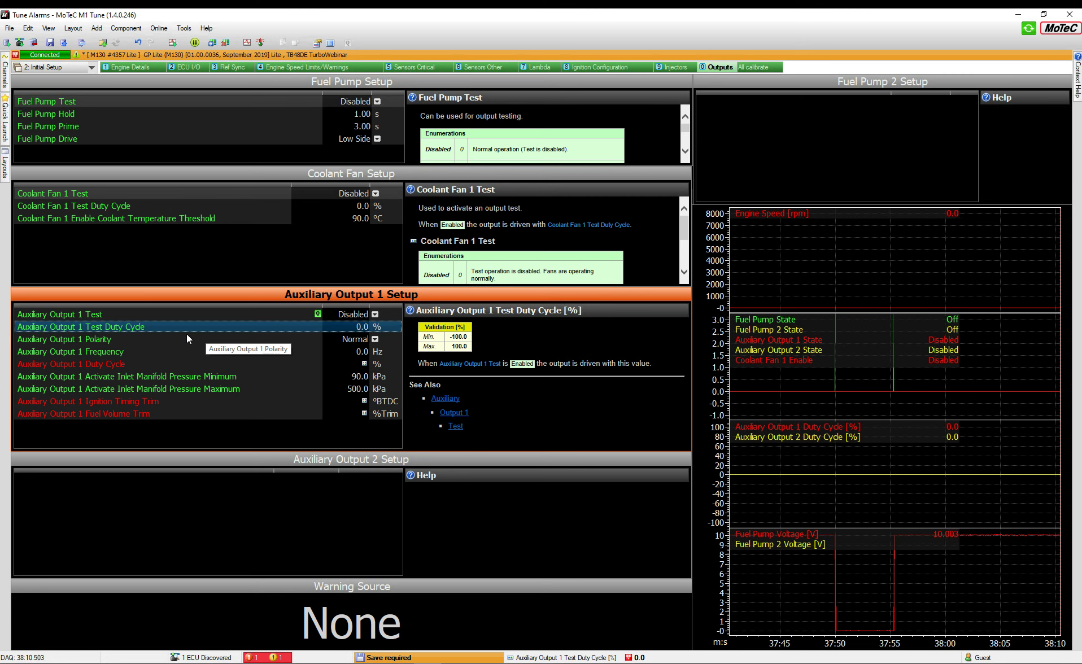
left_click(140, 314)
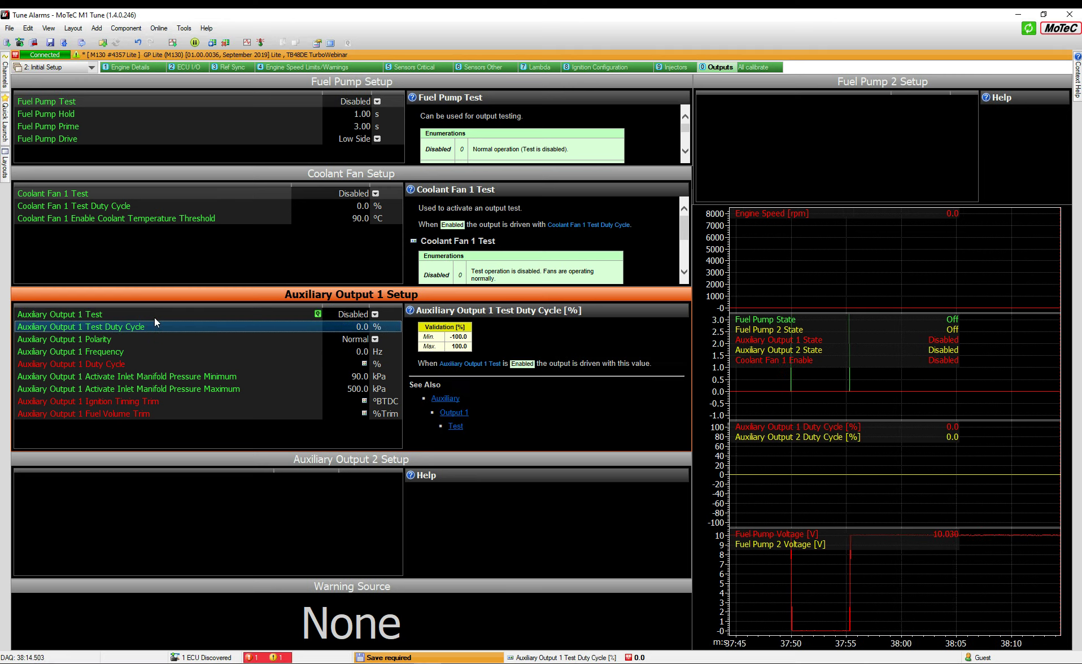
left_click(133, 341)
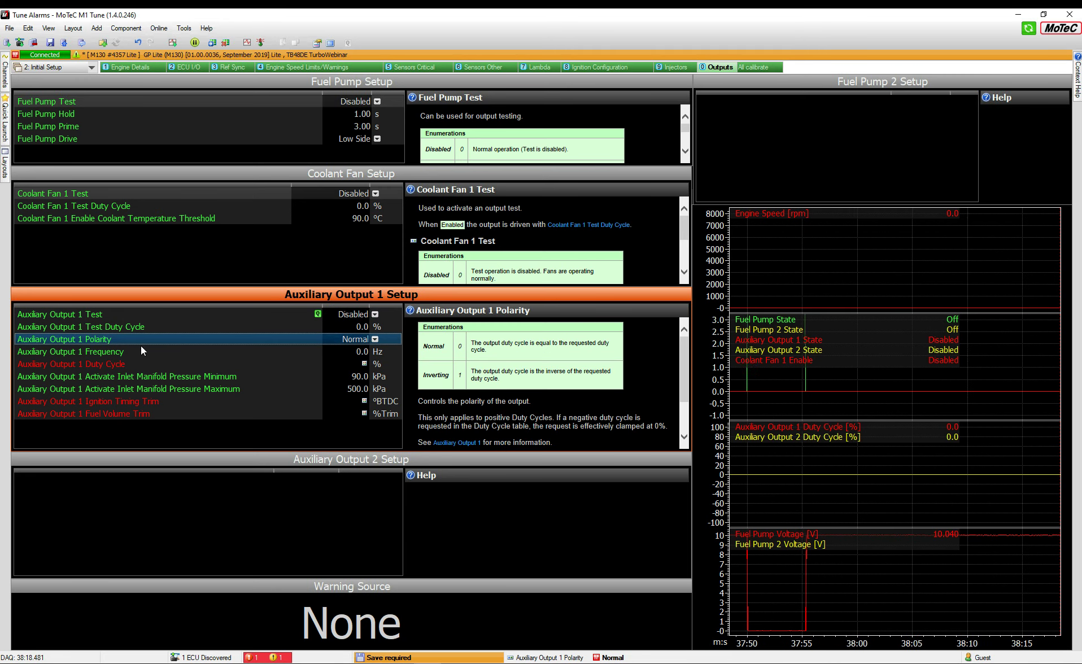
left_click(366, 351)
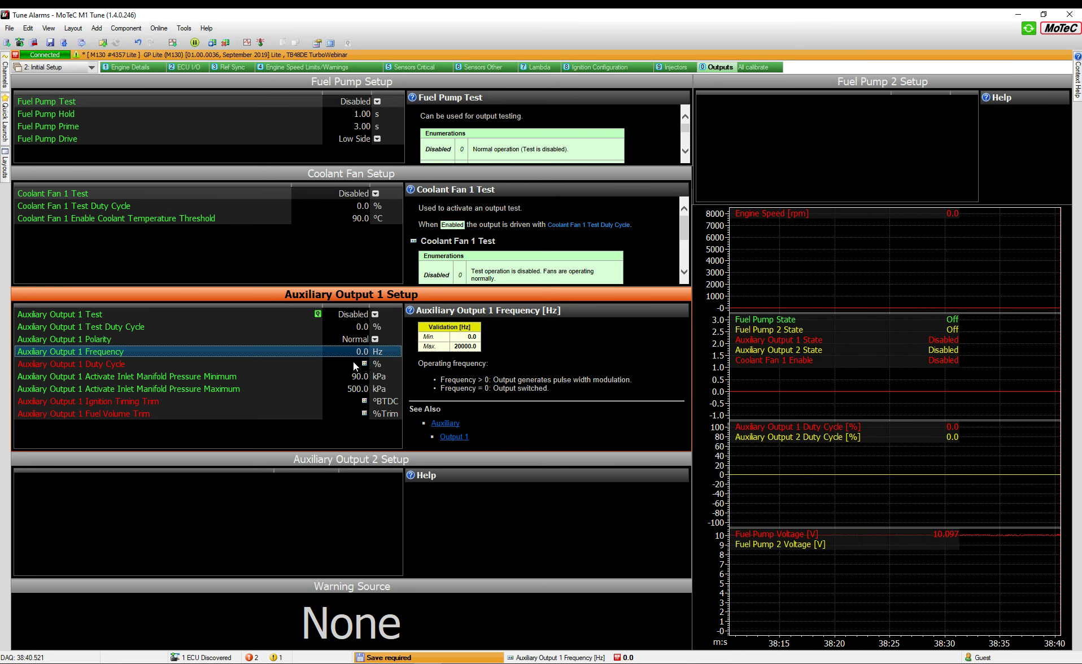
- Examine the Auxiliary Output 1 Duty Cycle table across its engine speed and throttle position cells
left_click(354, 364)
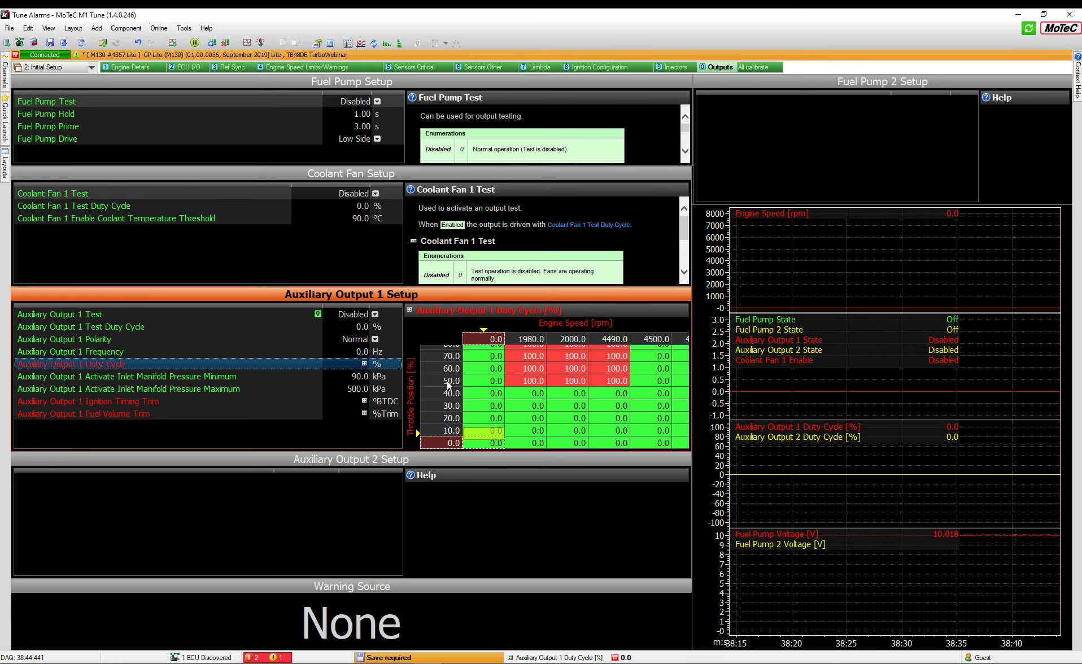
left_click(490, 395)
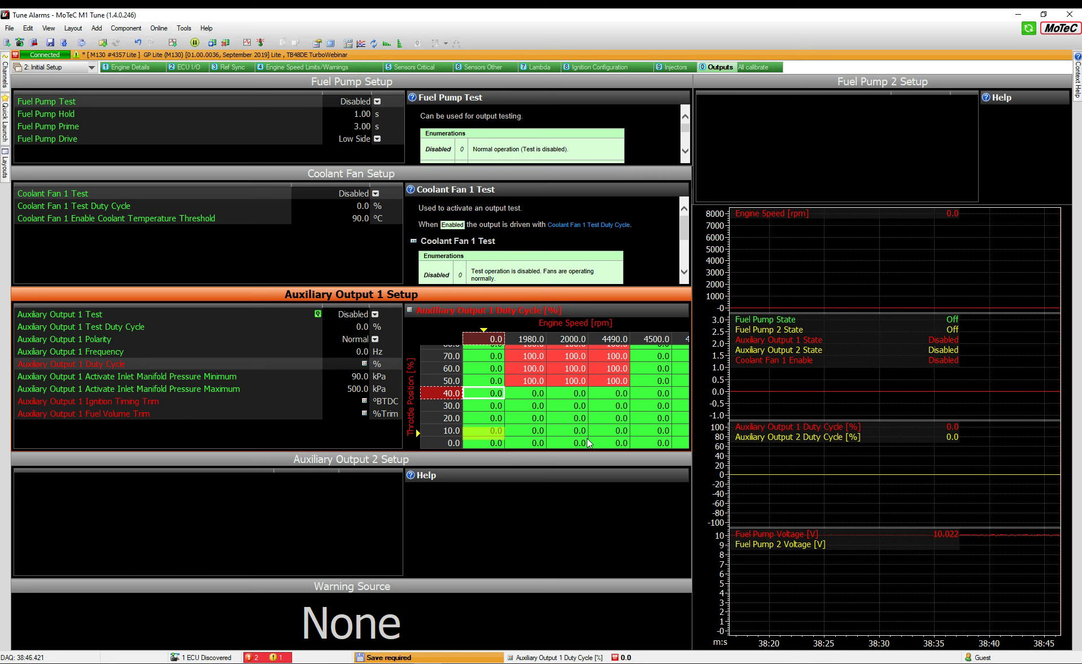
key("Up")
key("Up")
key("Up")
key("Up")
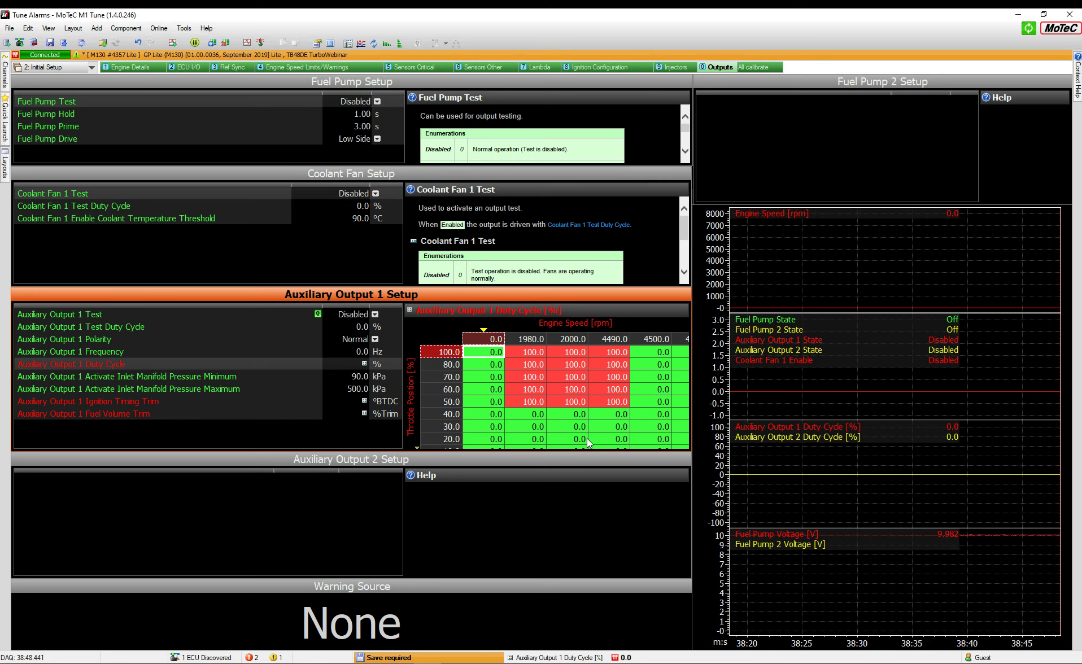
key("Down")
key("Down")
key("Right")
key("Right")
key("Right")
key("Left")
key("Left")
key("Left")
key("Right")
key("Right")
key("Right")
key("Right")
key("Left")
key("Left")
key("Left")
key("Left")
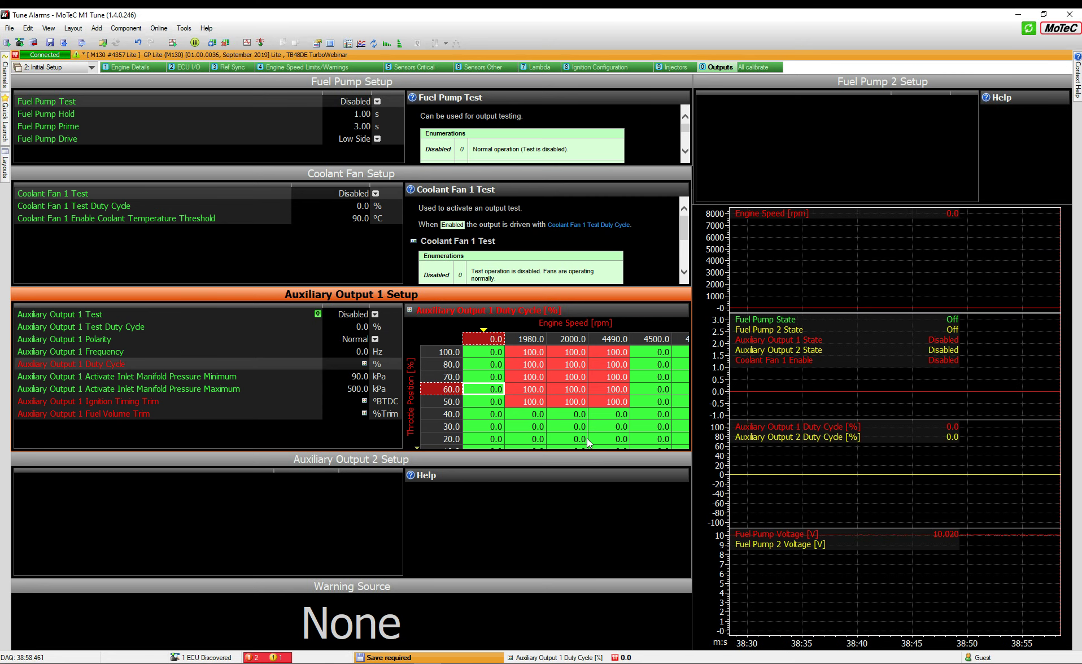
key("Down")
key("Down")
key("Down")
key("Down")
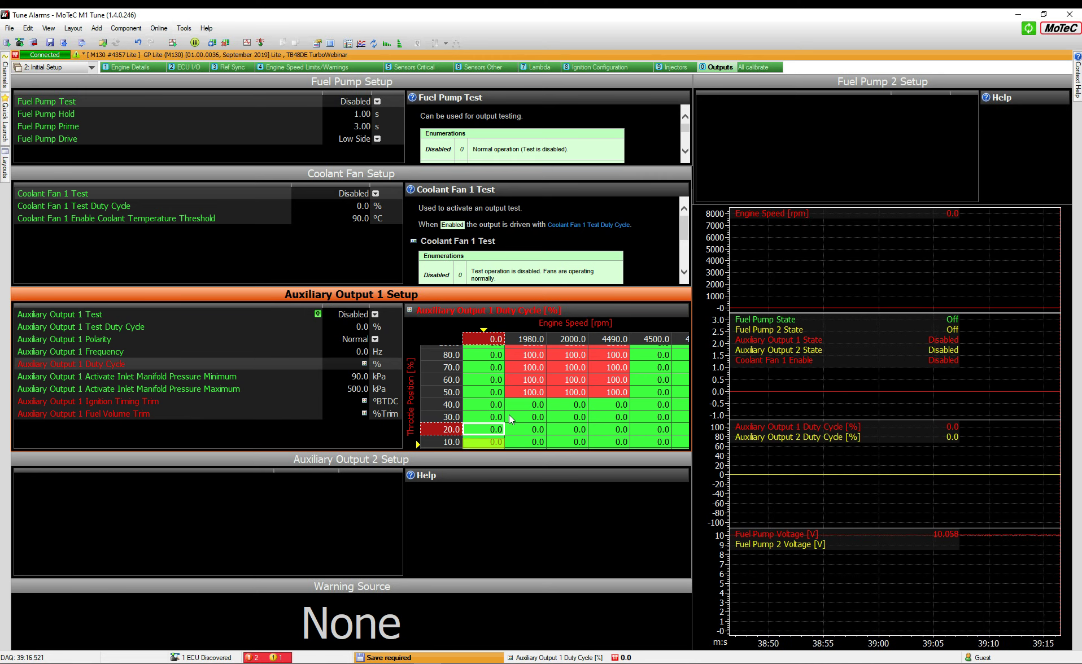
left_click(493, 416)
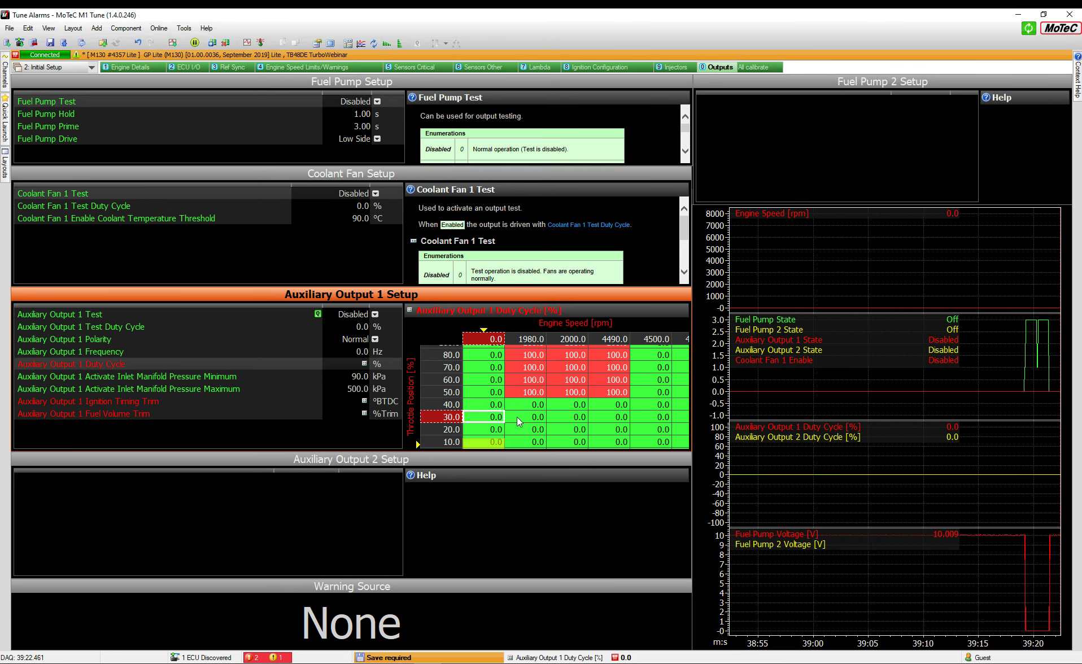
- Set Auxiliary Output 1 Activate Inlet Manifold Pressure Minimum to 30 kPa and check the corresponding Maximum setting
left_click(349, 381)
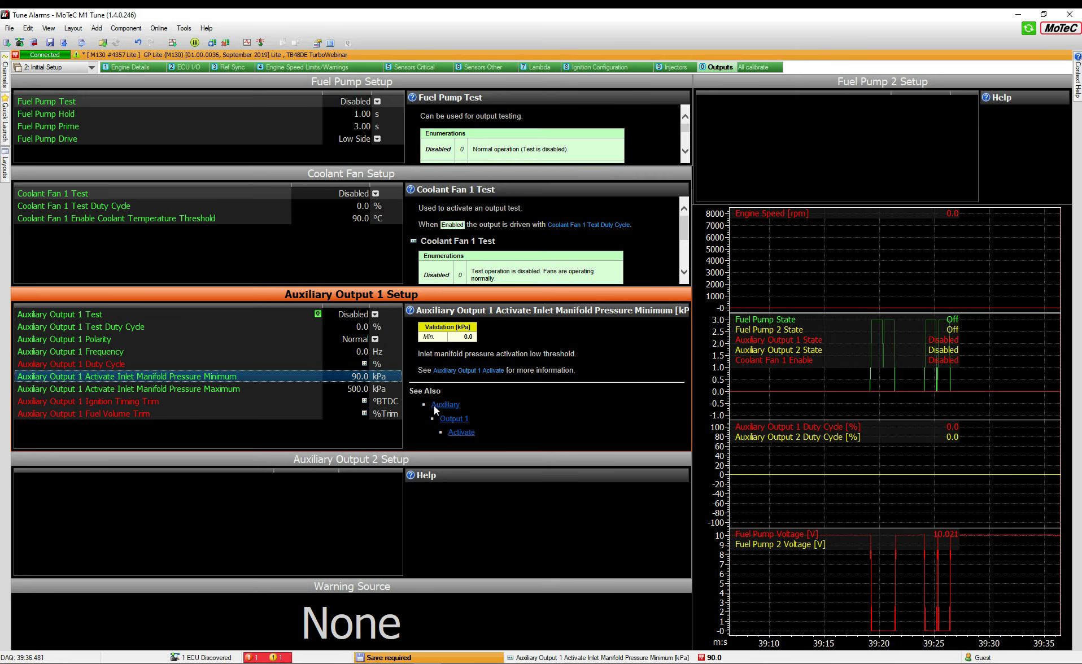
type("3")
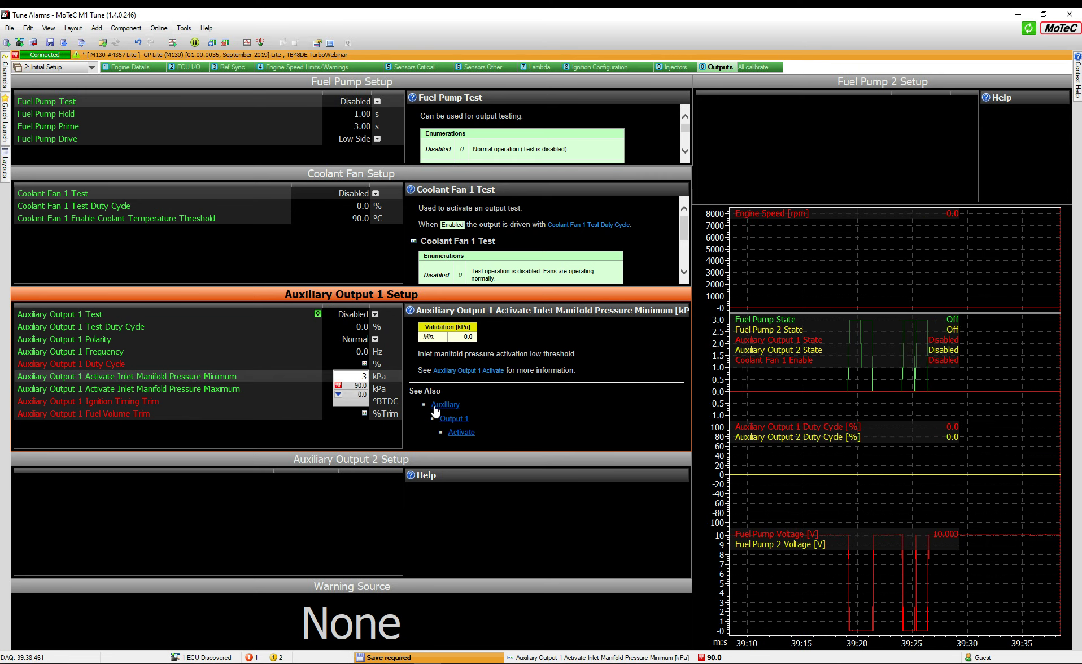
type("0")
key("Return")
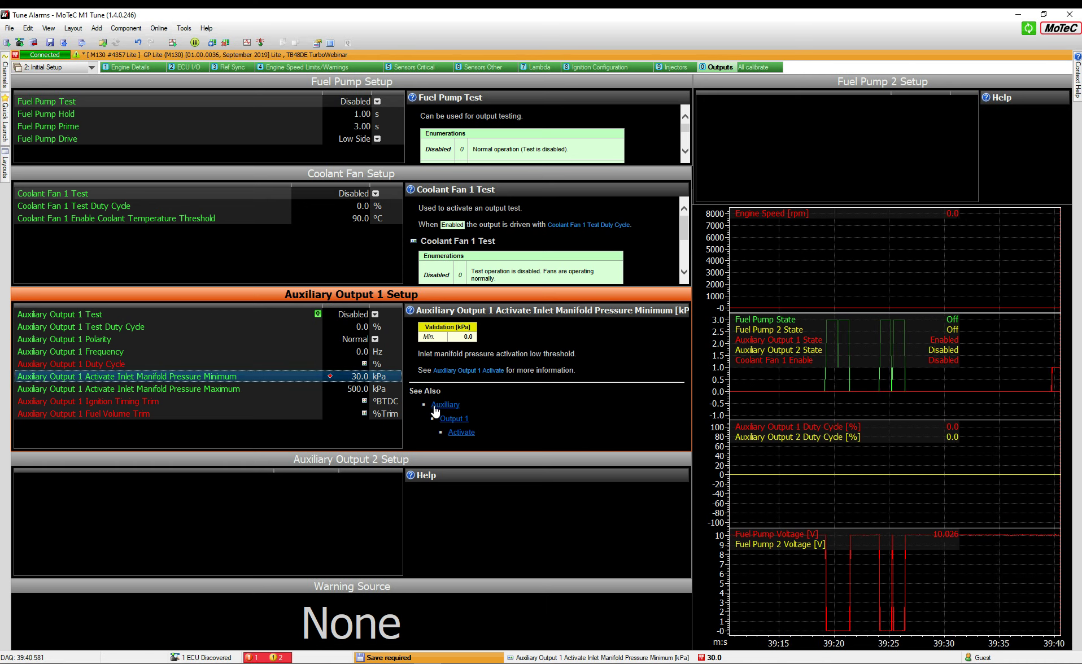
left_click(352, 388)
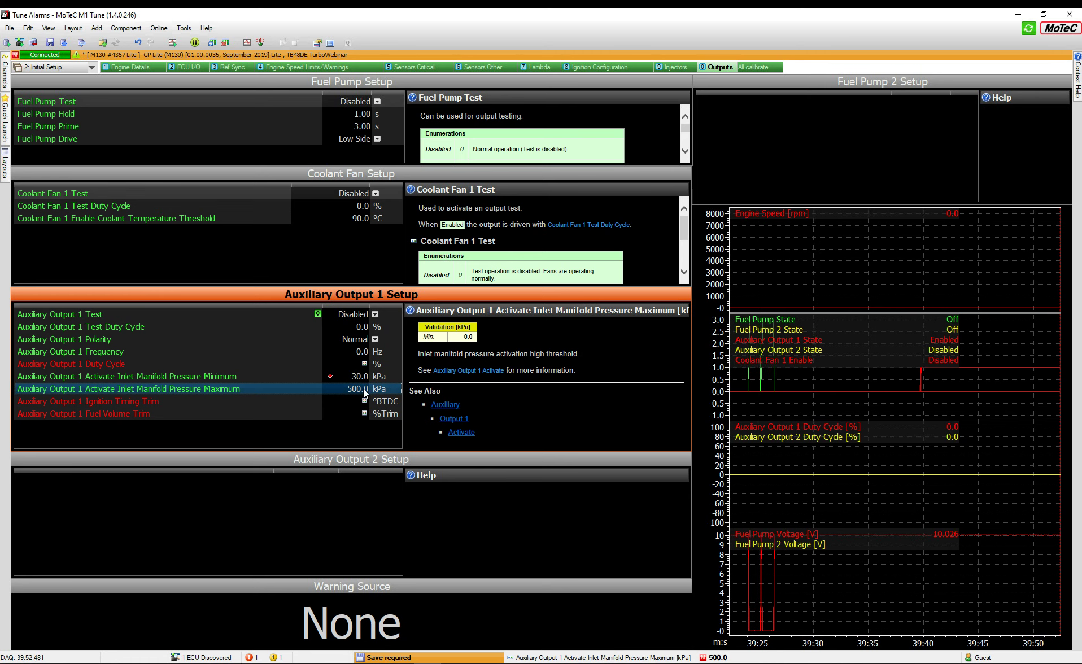
- Compare the Auxiliary Output 1 Duty Cycle and Ignition Timing Trim tables, and set the timing trim at 100% output duty cycle to 0
left_click(361, 362)
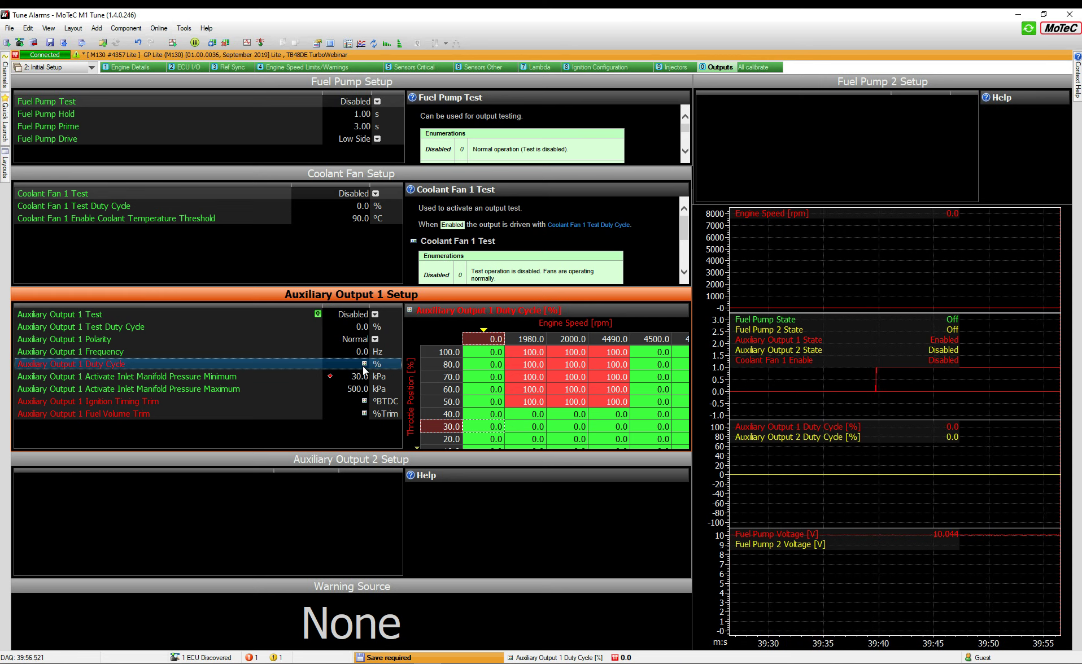
left_click(358, 401)
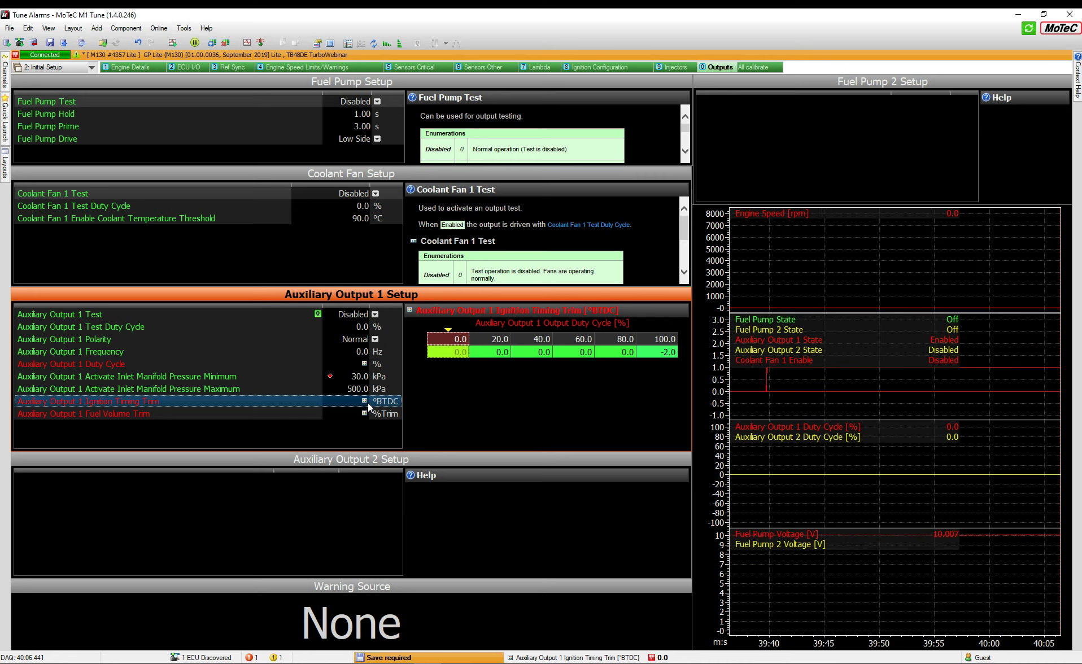
left_click(363, 363)
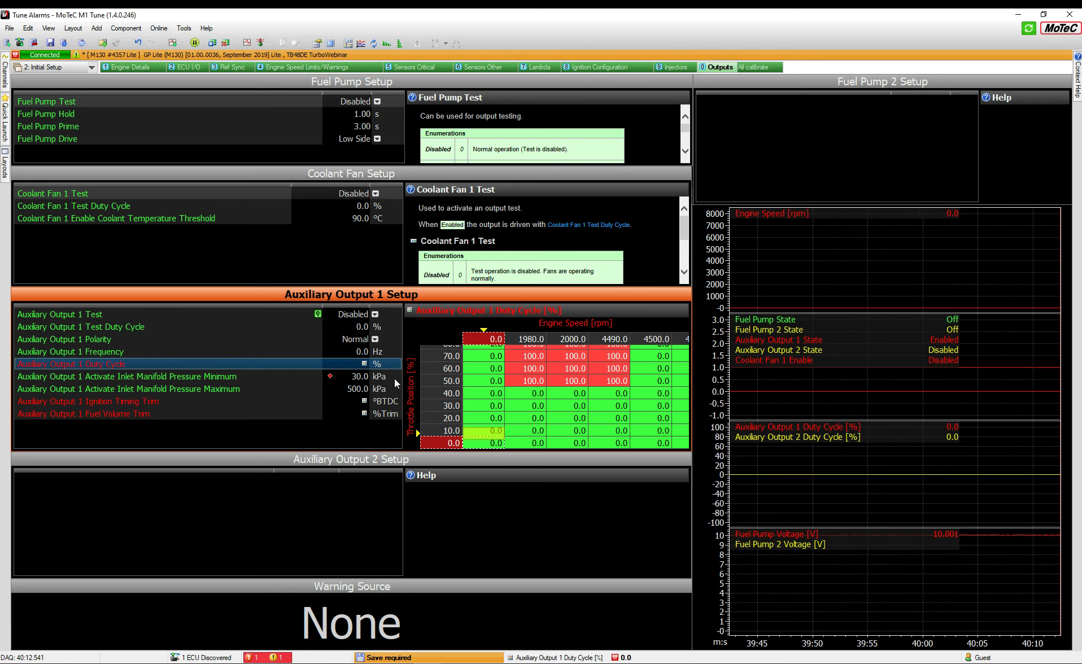
left_click(364, 401)
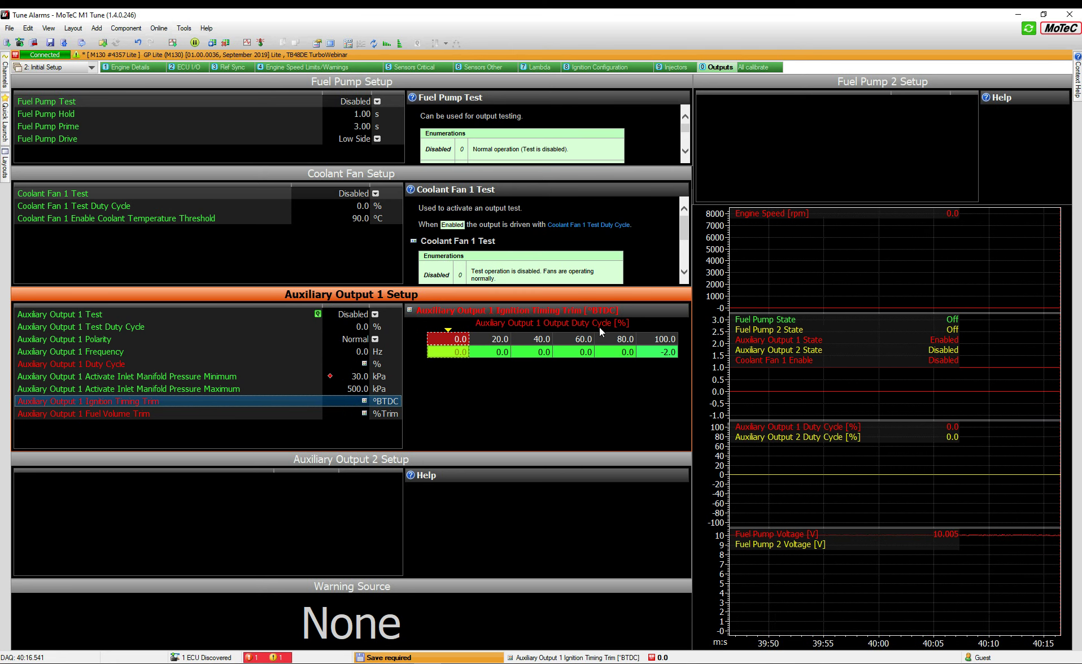
left_click(664, 354)
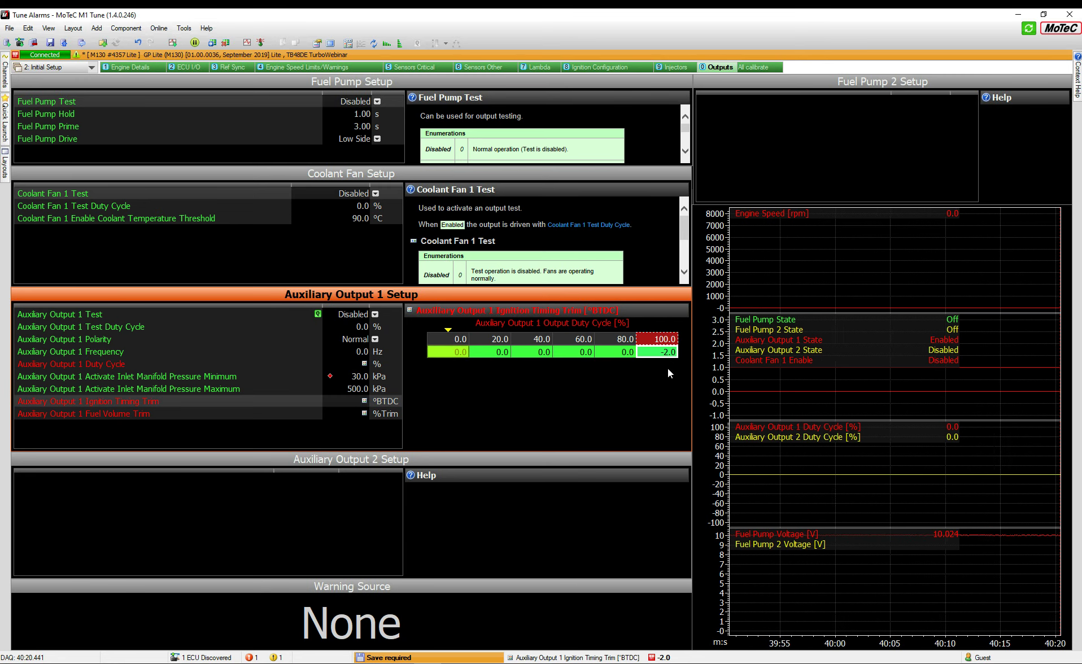
type("0")
key("Return")
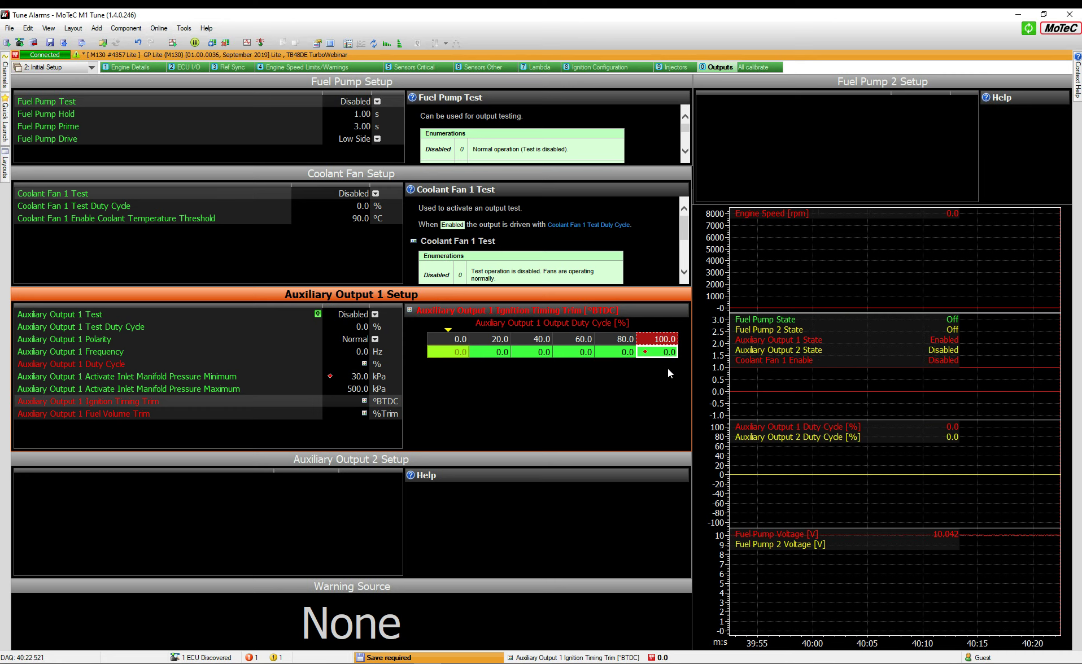
- Review the Auxiliary Output 1 Fuel Volume Trim, Duty Cycle and Ignition Timing Trim tables, then move to the Auxiliary Output 2 Setup
left_click(338, 413)
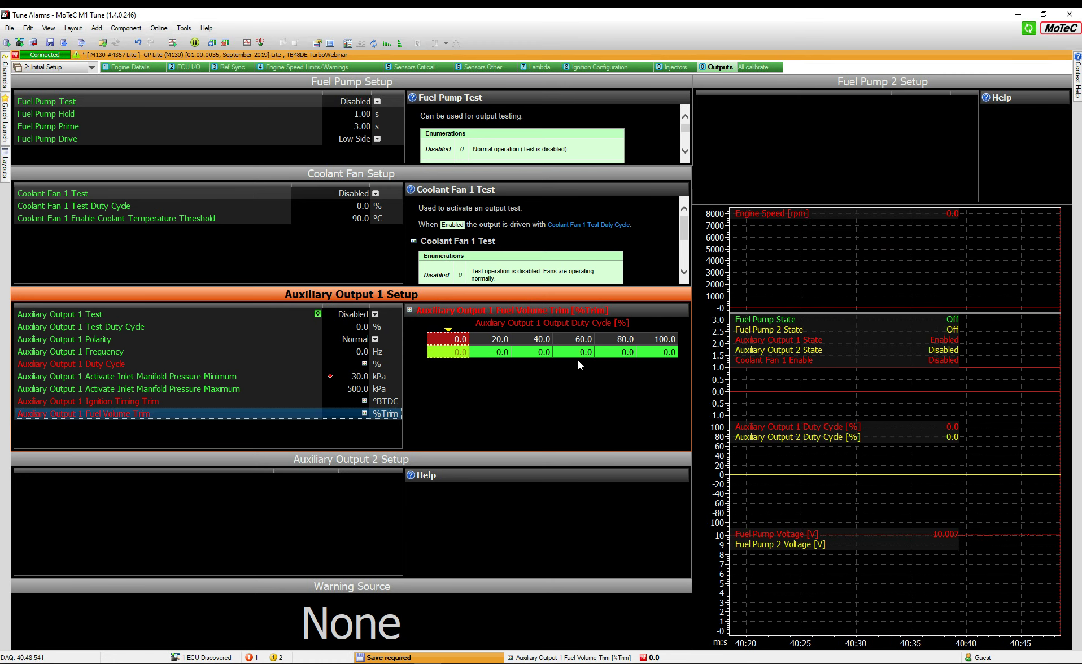
left_click(357, 363)
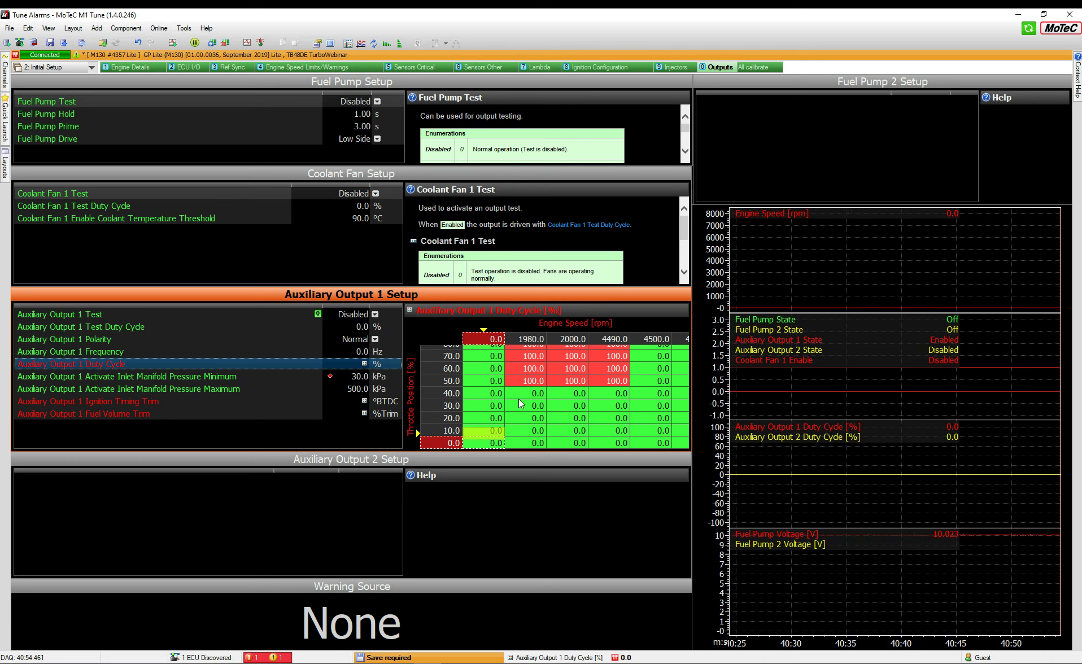
left_click(364, 412)
left_click(364, 398)
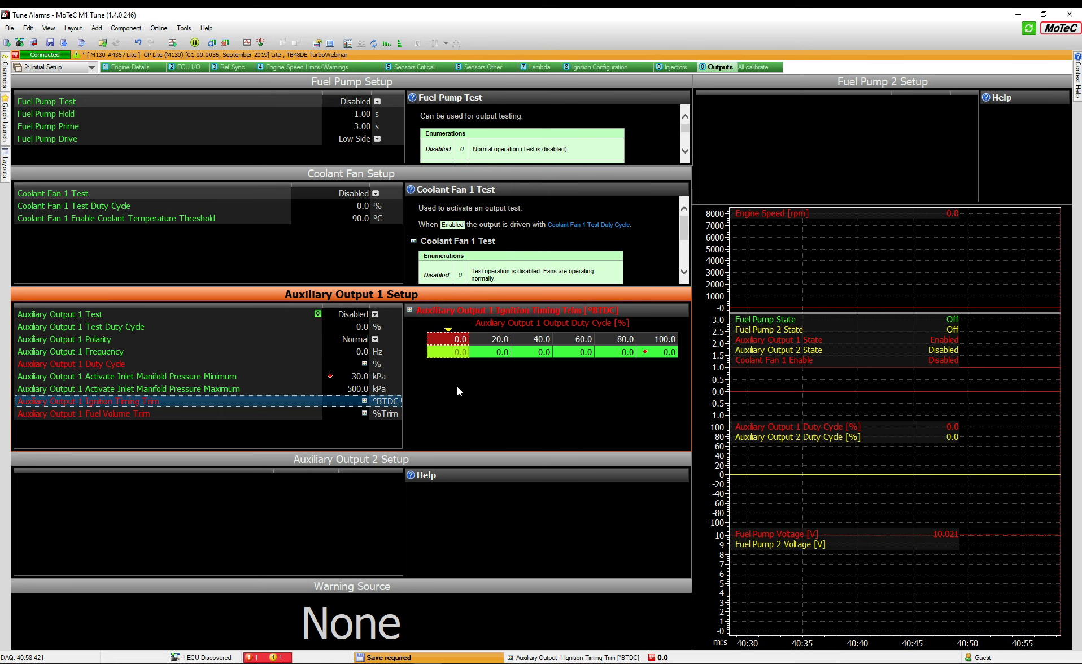
left_click(358, 412)
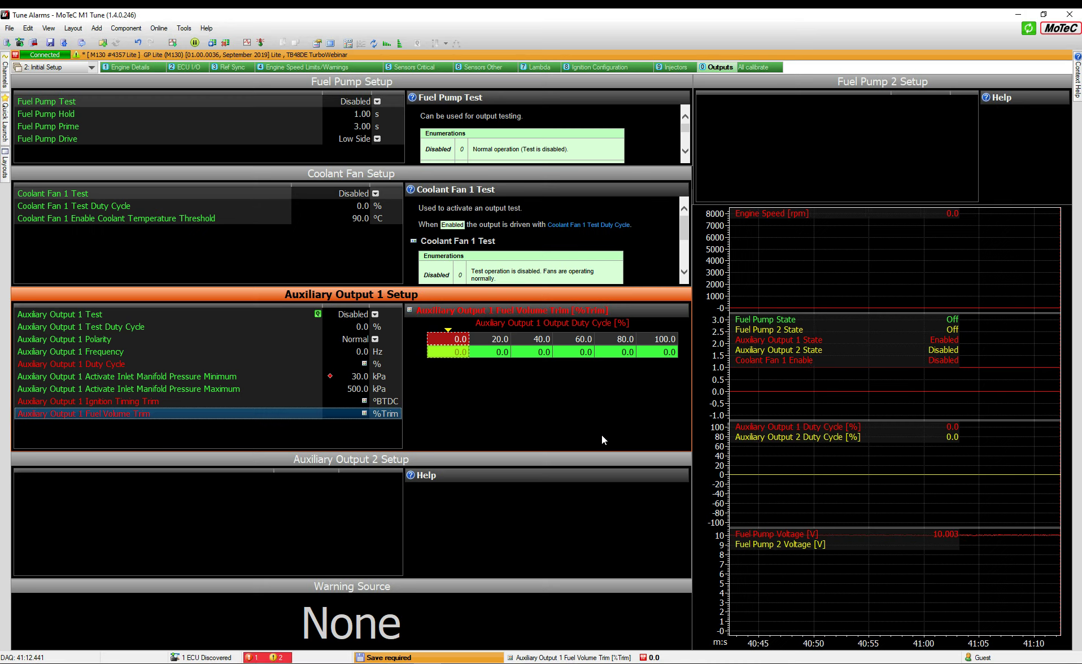
left_click(565, 464)
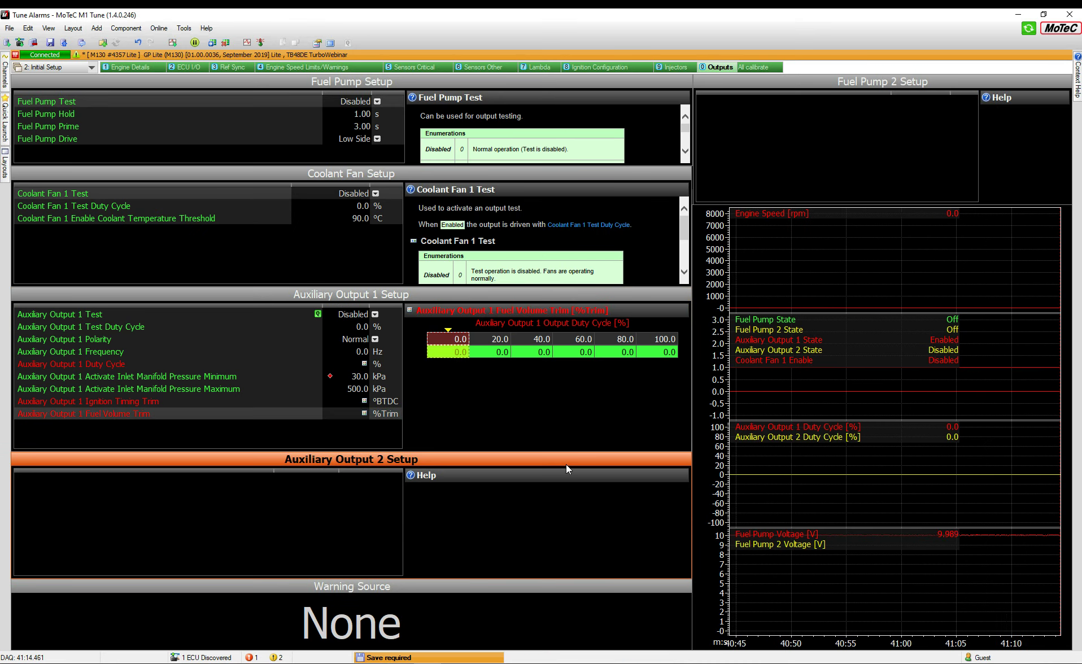